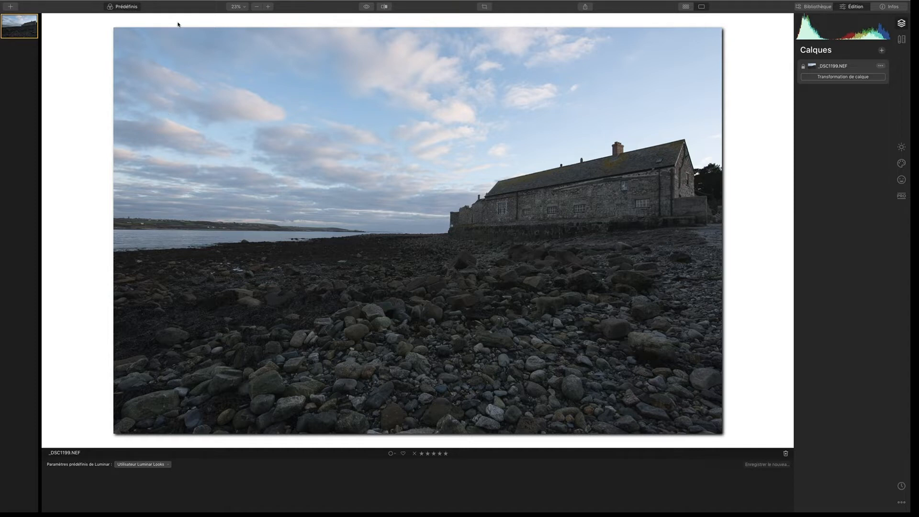
Add the look collection file "Pack Style look vol01.mplumpack" and check it in the collections gallery
mouse_move(137, 3)
click(58, 4)
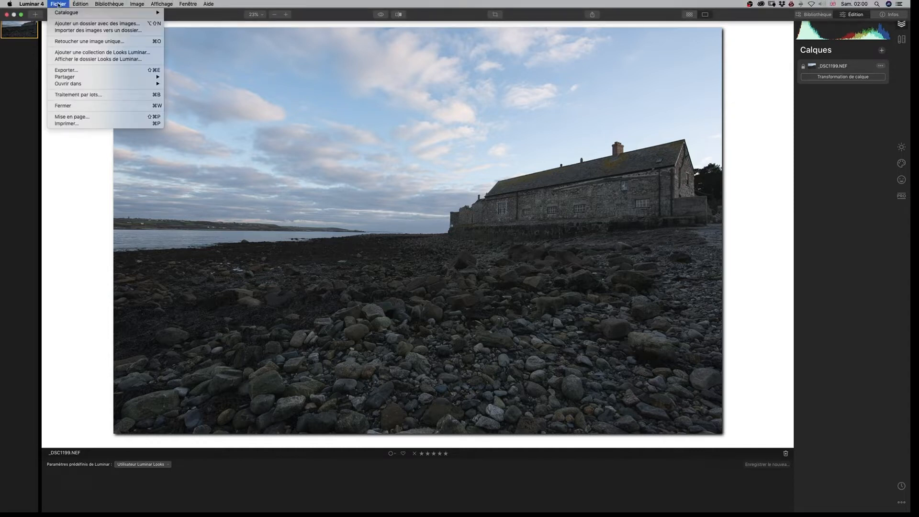
click(97, 53)
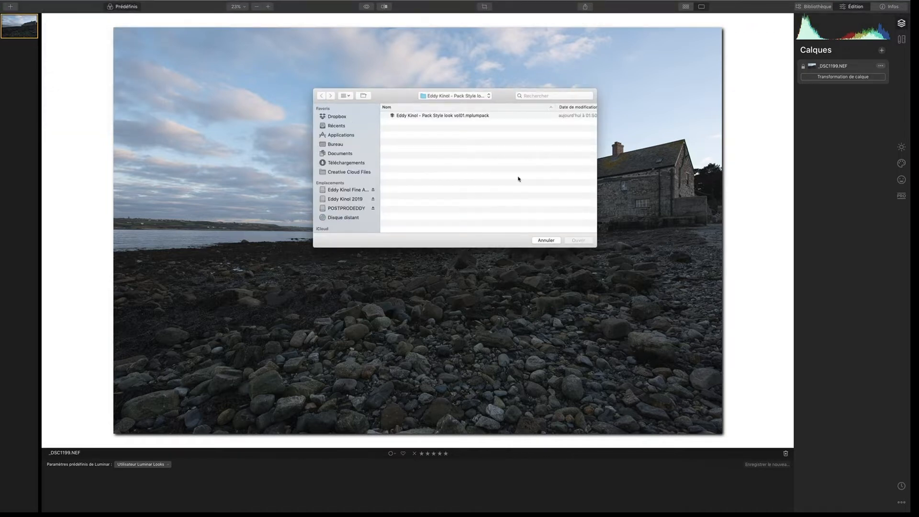
click(463, 118)
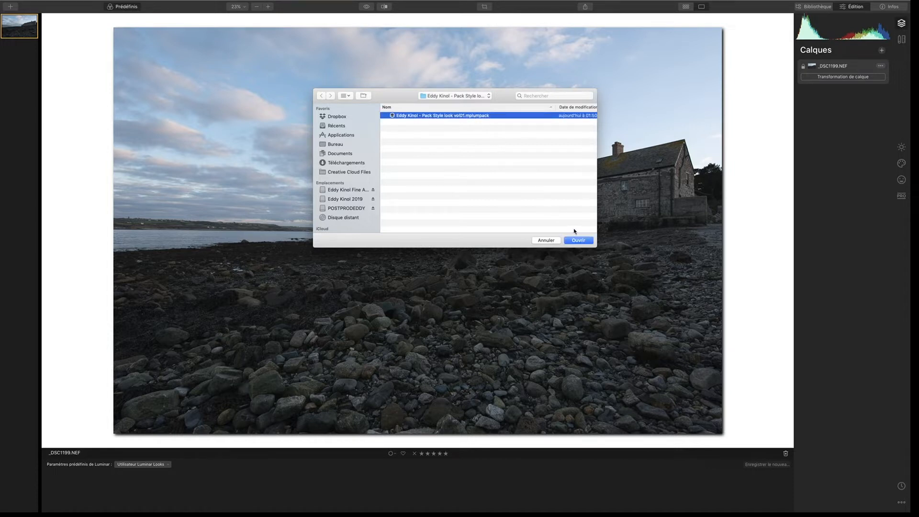
double_click(467, 116)
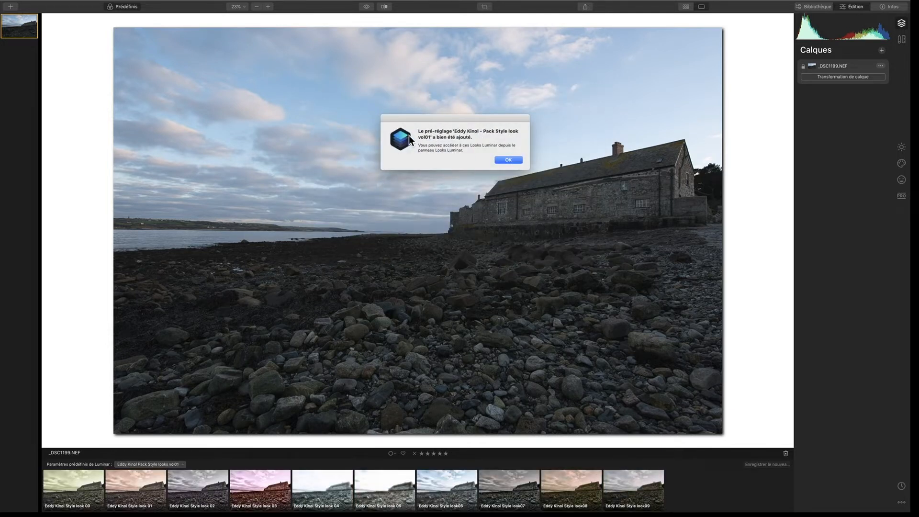
click(507, 159)
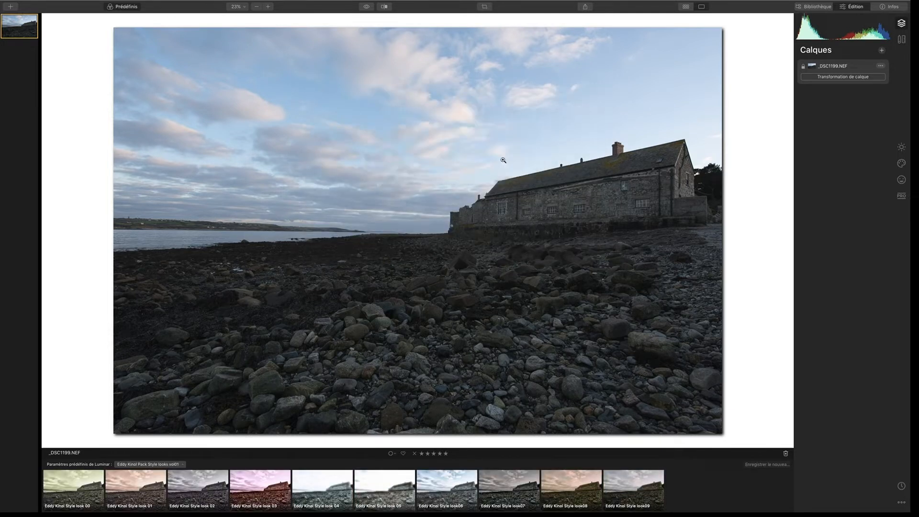
click(180, 465)
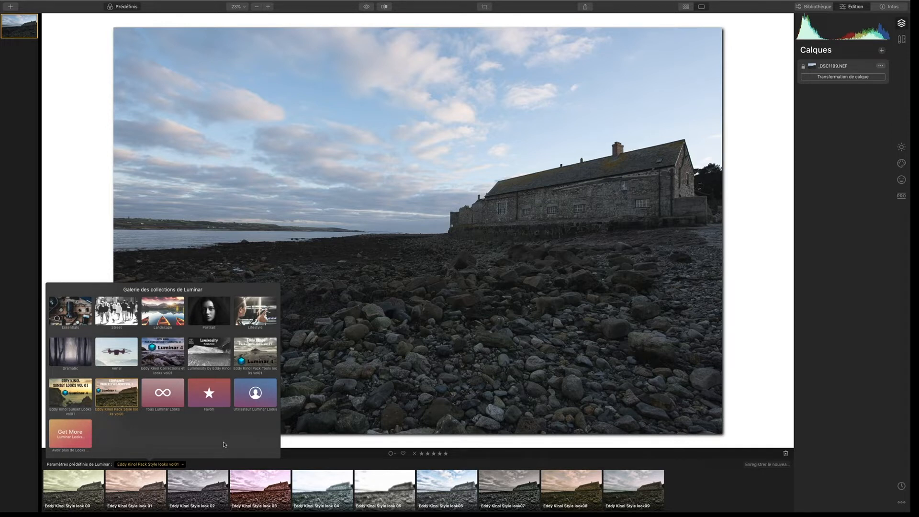
click(711, 482)
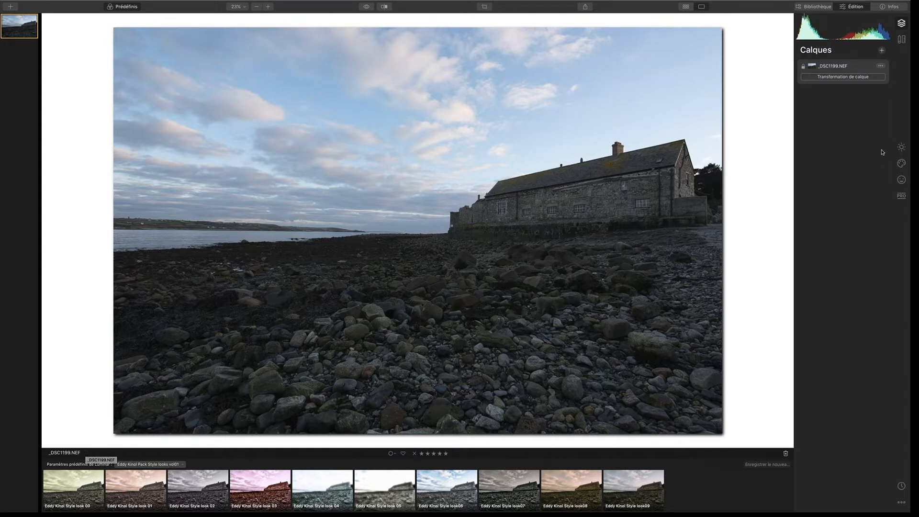
Try Style look 00 on the photo and examine its Canvas lens corrections and basic tool settings
click(902, 39)
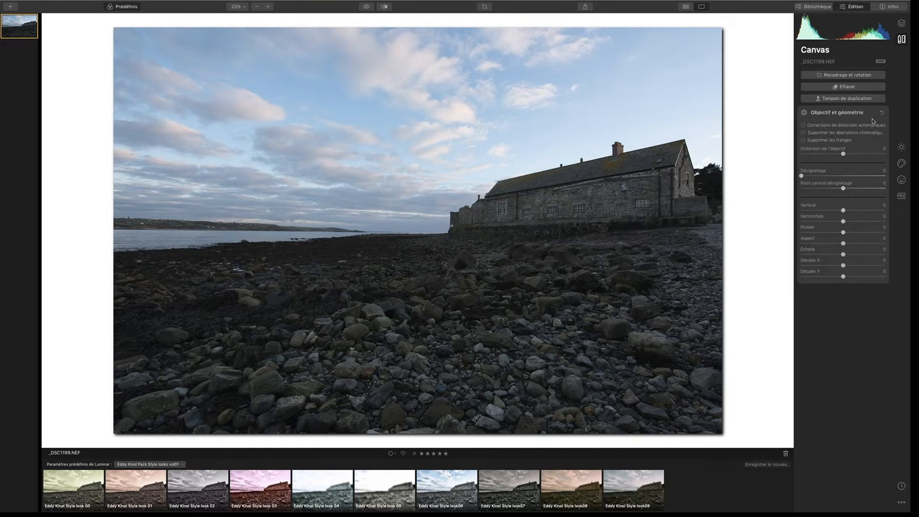
click(63, 487)
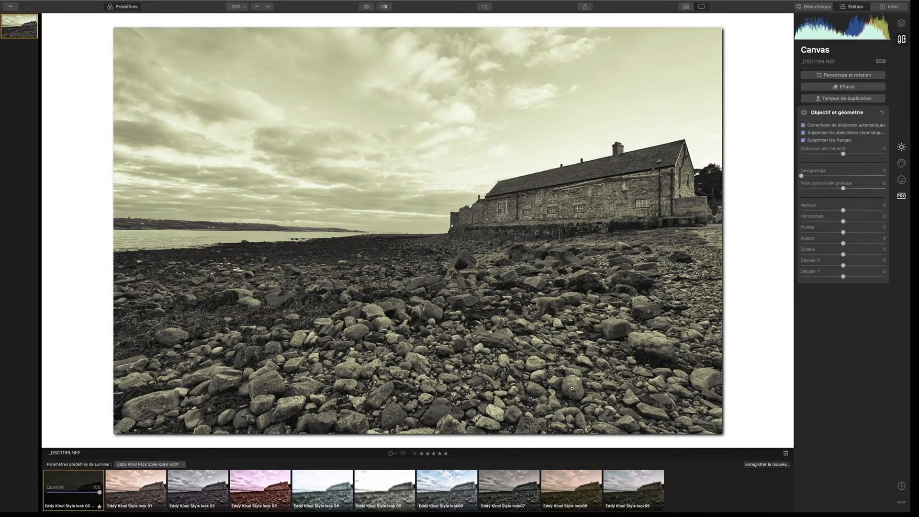
click(901, 147)
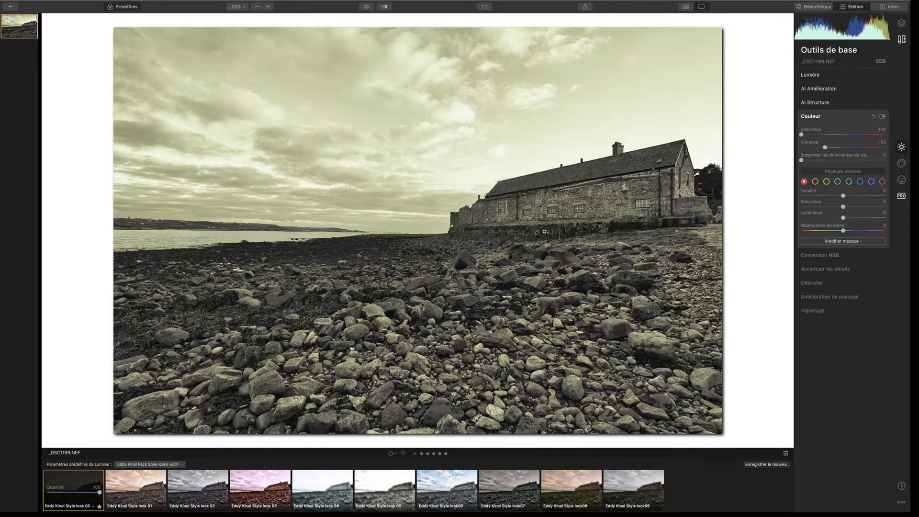
Try Style looks 01, 02 and 03 in turn, varying look 03's amount to 68 and back to 100
click(143, 484)
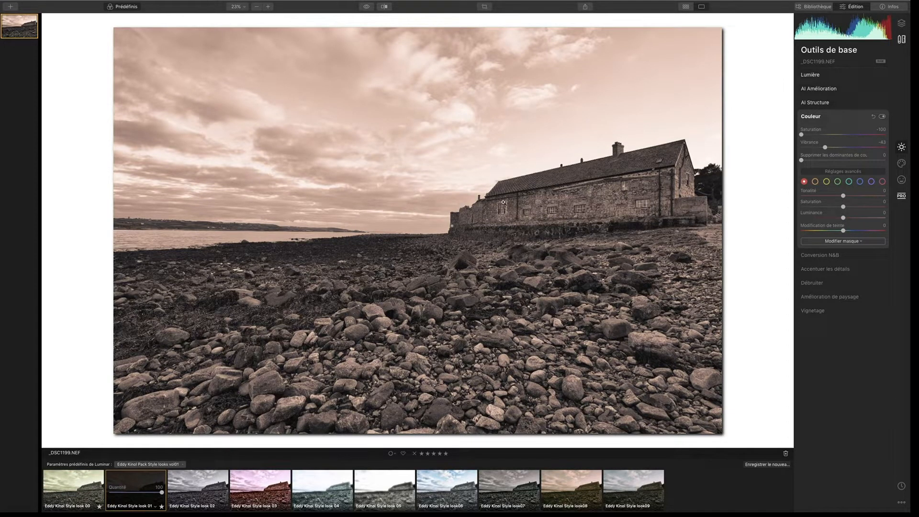
click(198, 487)
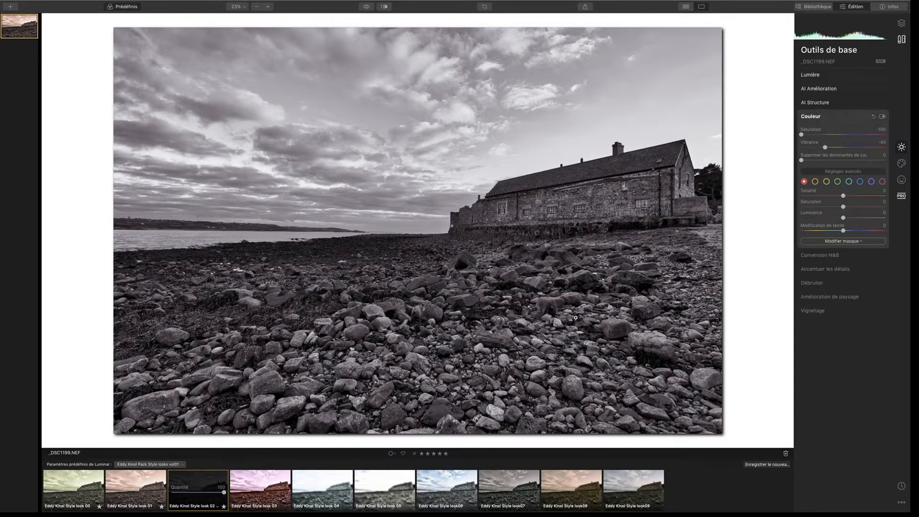
click(257, 491)
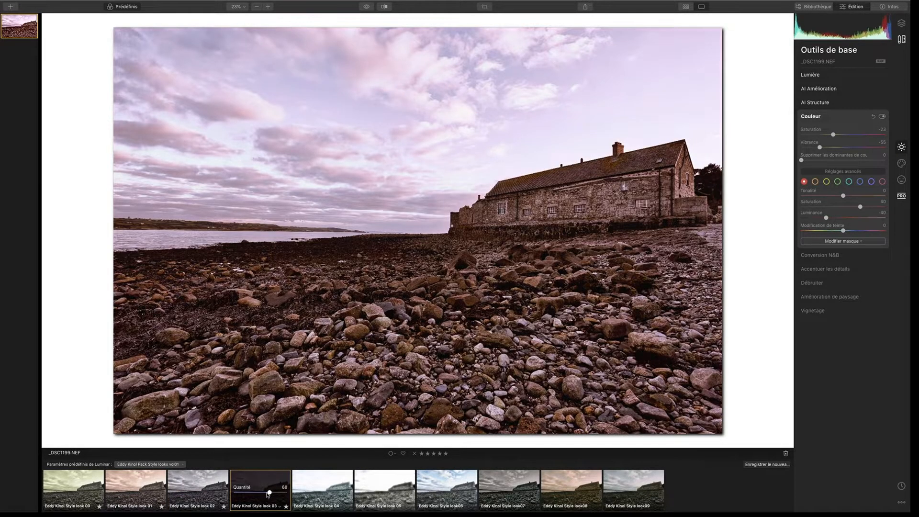
drag(260, 492, 287, 493)
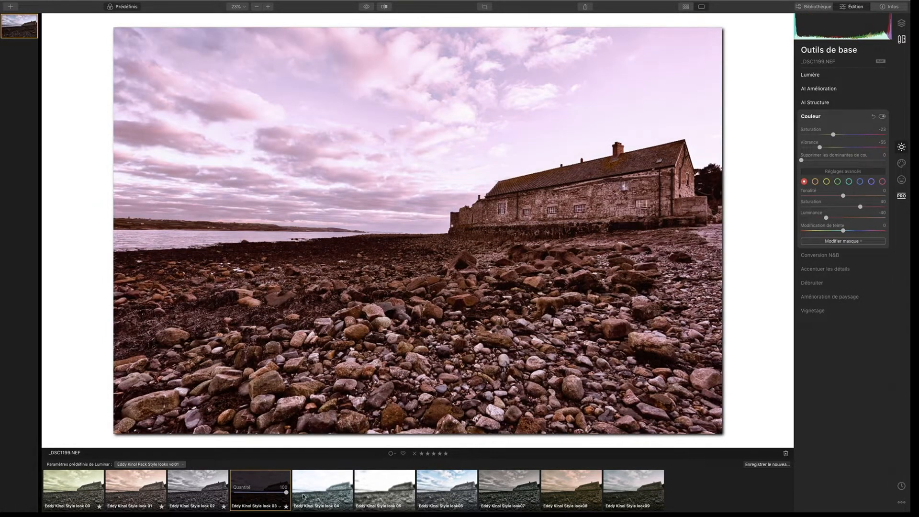
Try Style looks 04 and 05 in turn, lowering look 05's amount to about 56 and returning it to 100
click(321, 487)
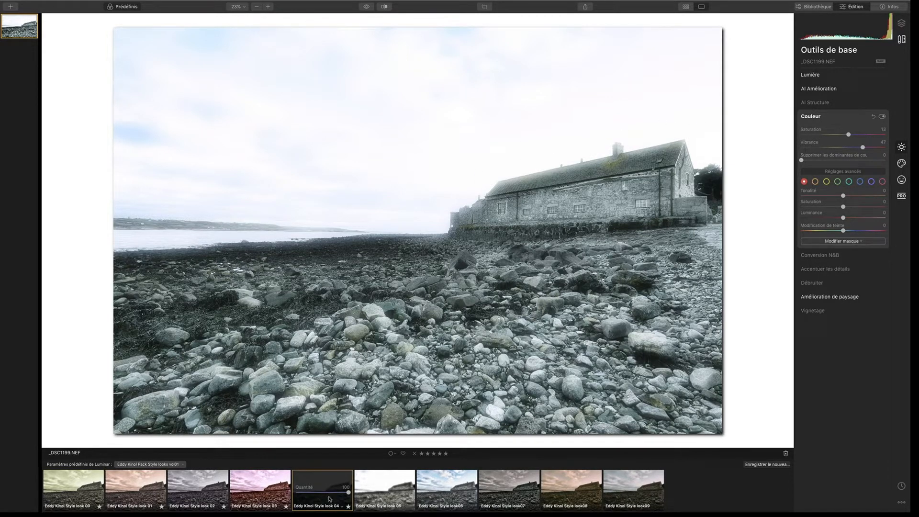
mouse_move(349, 494)
mouse_down()
mouse_move(298, 493)
mouse_move(353, 492)
mouse_up()
click(383, 490)
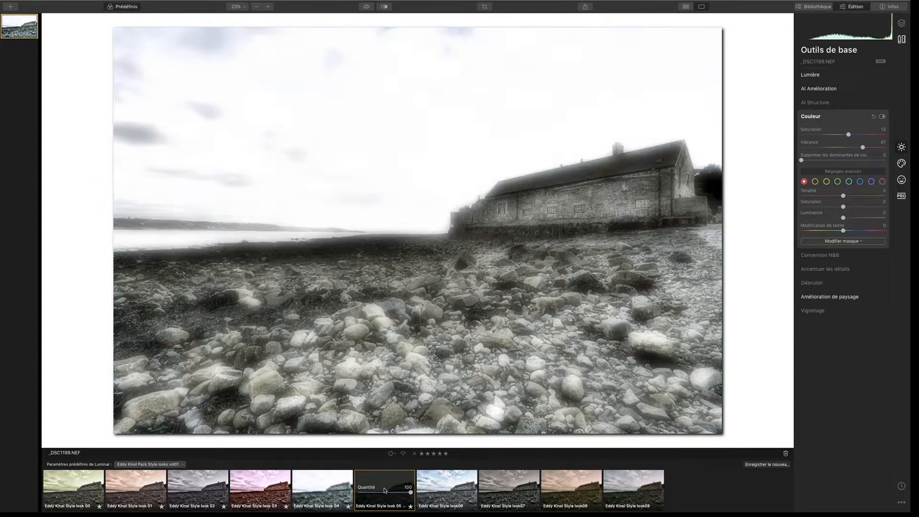
drag(411, 492, 386, 493)
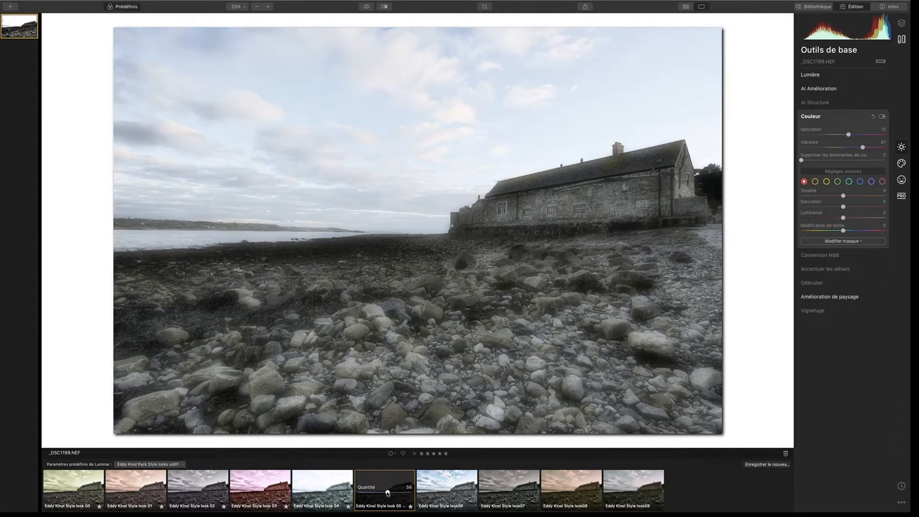
drag(385, 493, 431, 491)
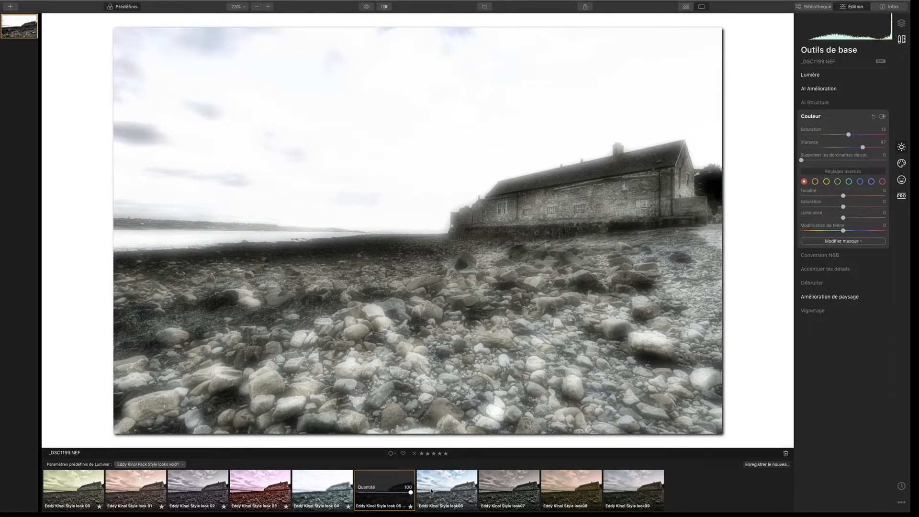
mouse_move(415, 493)
mouse_down()
mouse_move(374, 494)
mouse_move(430, 494)
mouse_up()
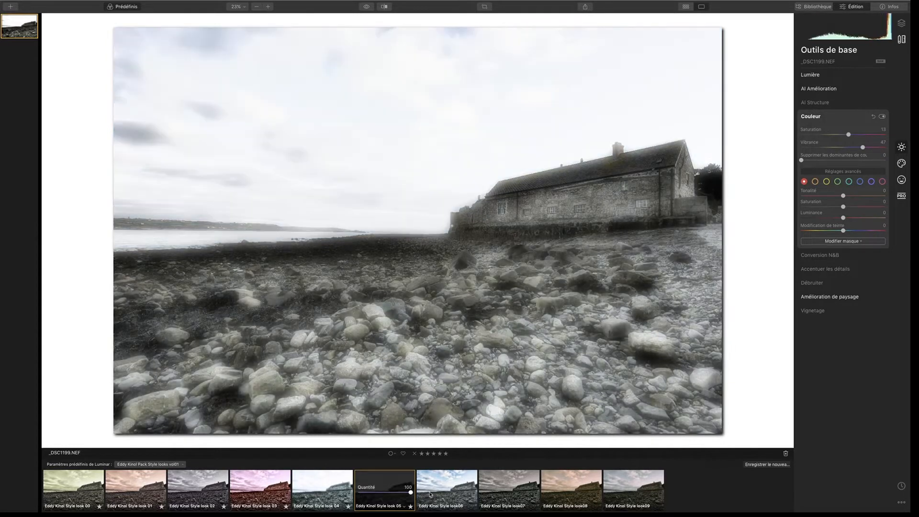
Try Style look06 on the photo and compare it with the unedited original
click(456, 485)
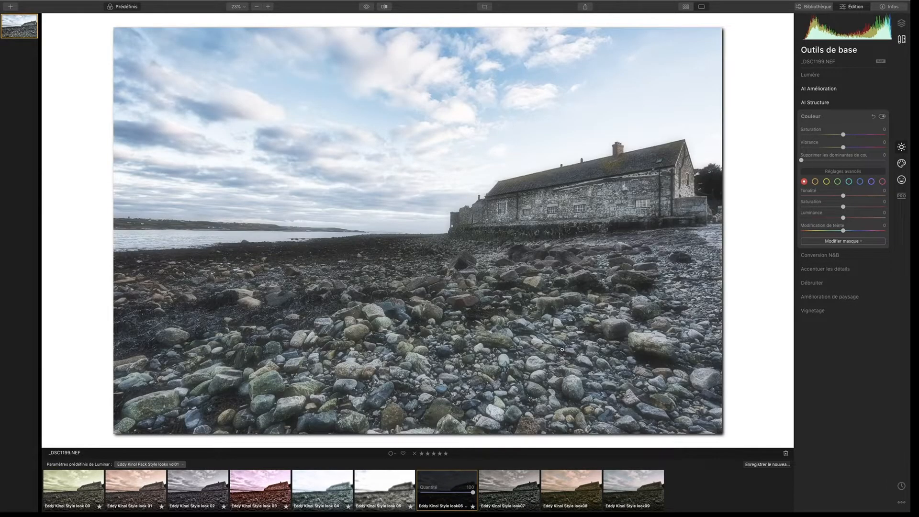
click(367, 7)
click(367, 7)
Try Style looks 07, 08 and 09 in turn, leaving look09's amount at 100
click(512, 480)
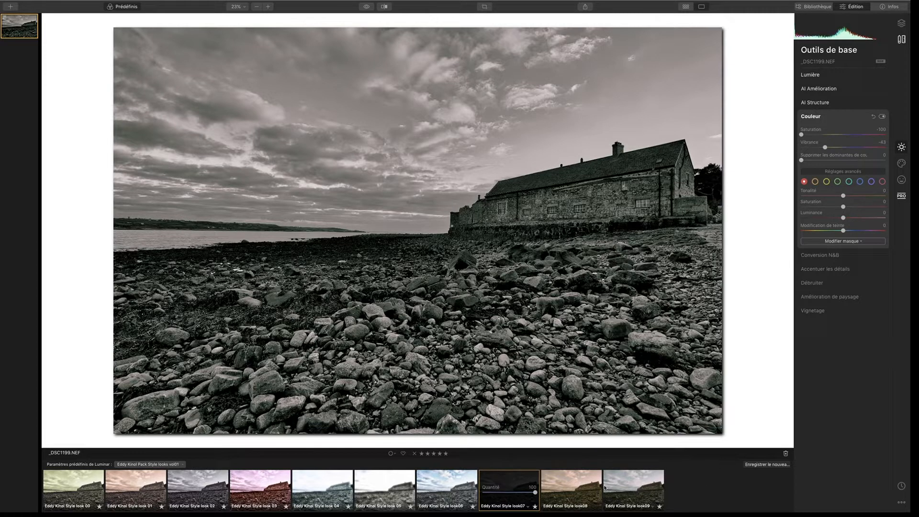
click(578, 481)
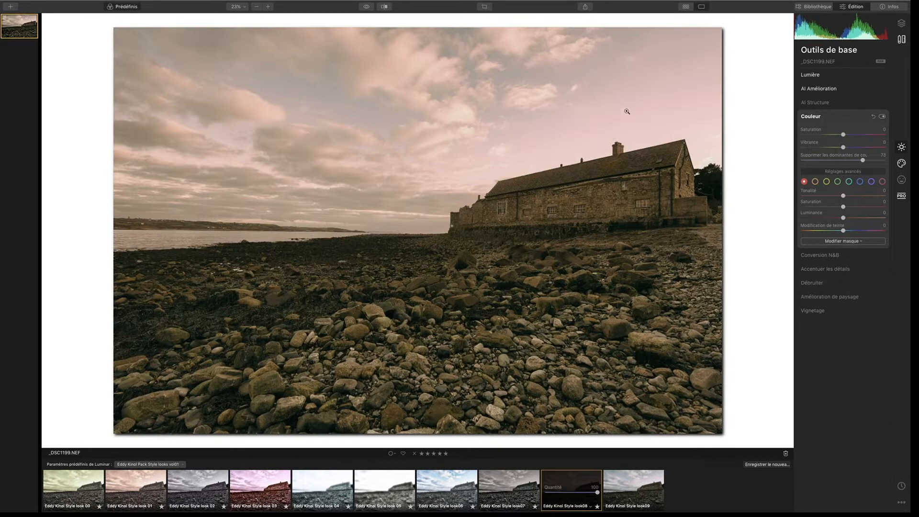
click(638, 487)
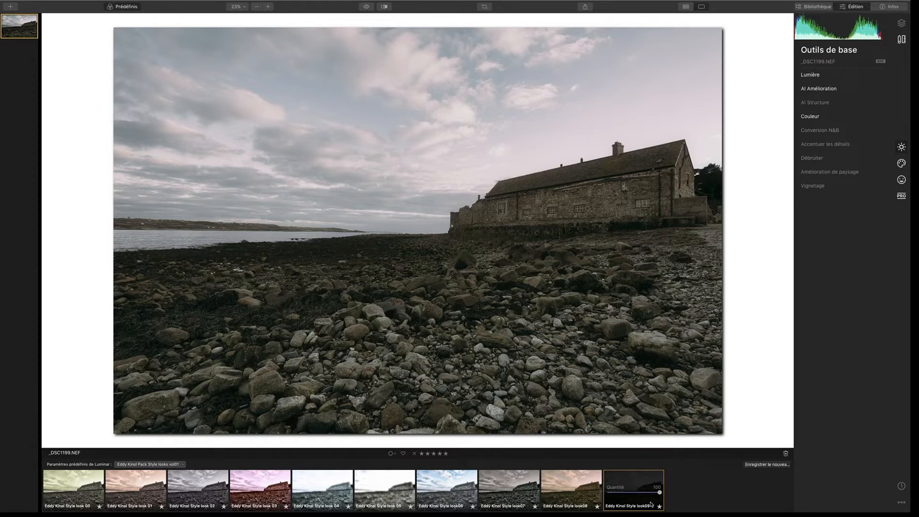
drag(659, 492, 678, 492)
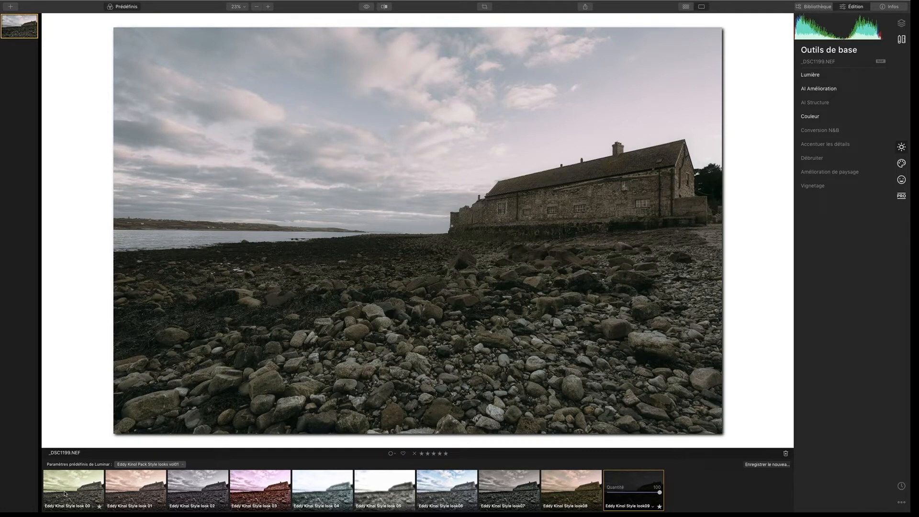
Revisit Style look08 and apply Style look06 to the photo as the chosen look
click(572, 489)
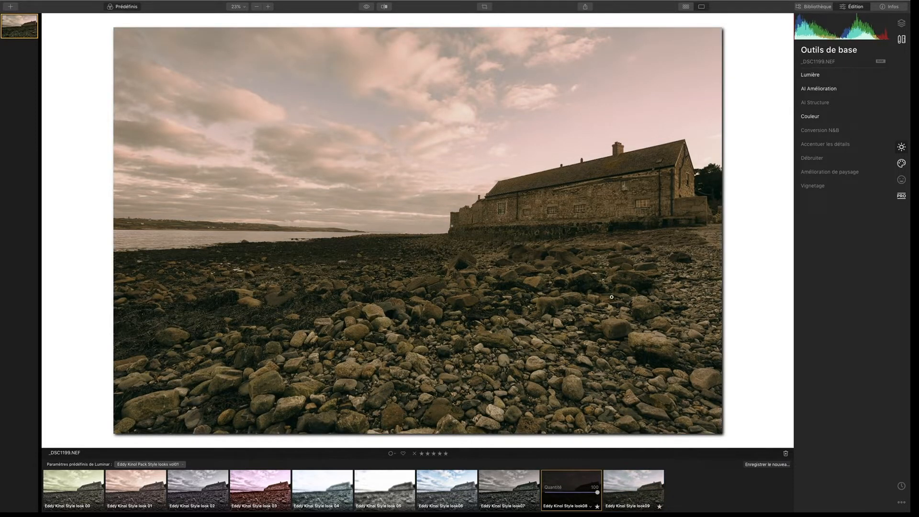
click(448, 485)
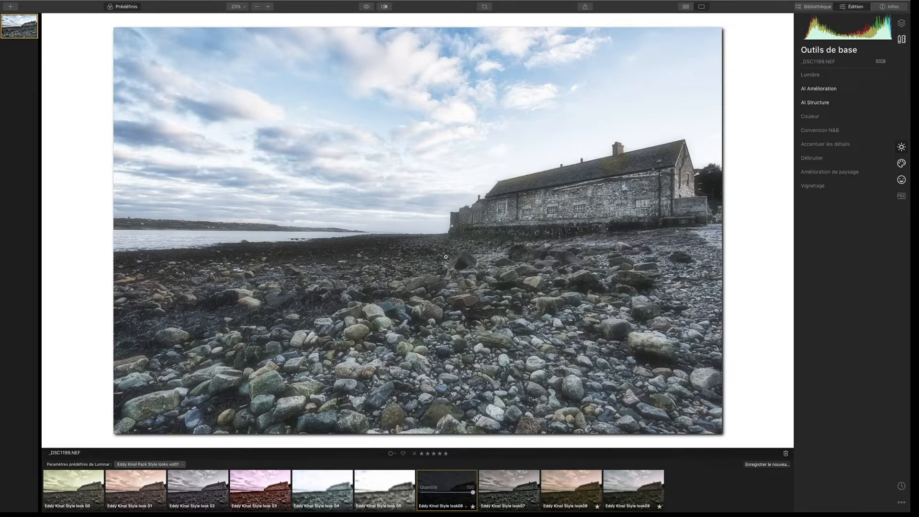
Export the photo as _DSC1199 to the Catalogue 1 folder as a 16-bit TIFF in ProPhoto RGB at 300 pixels/inch
click(584, 7)
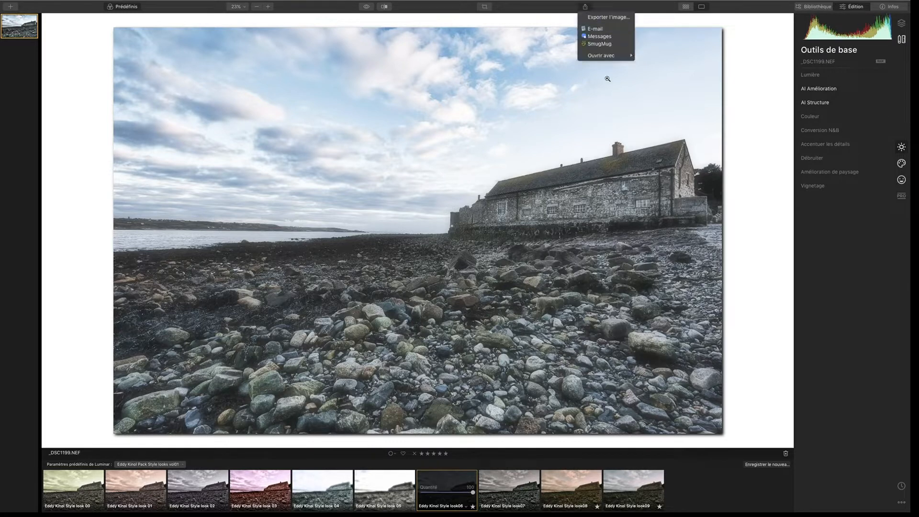
click(614, 18)
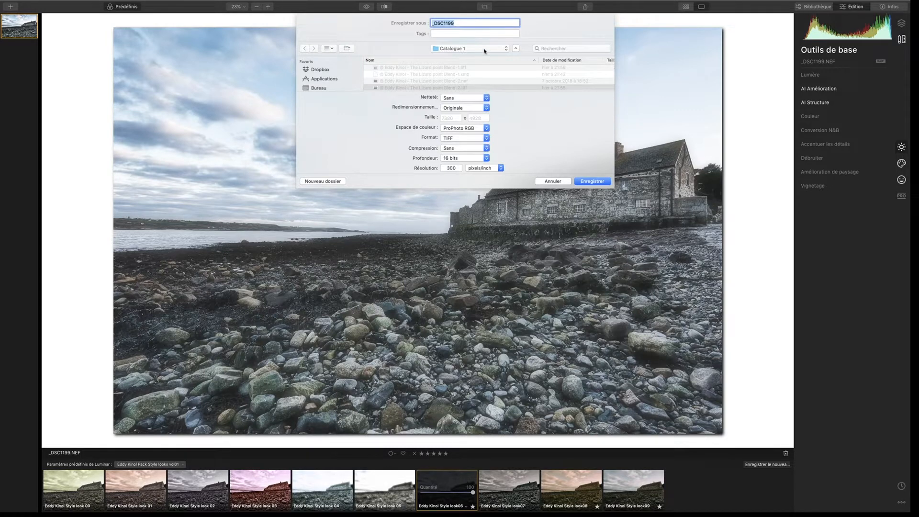
click(598, 183)
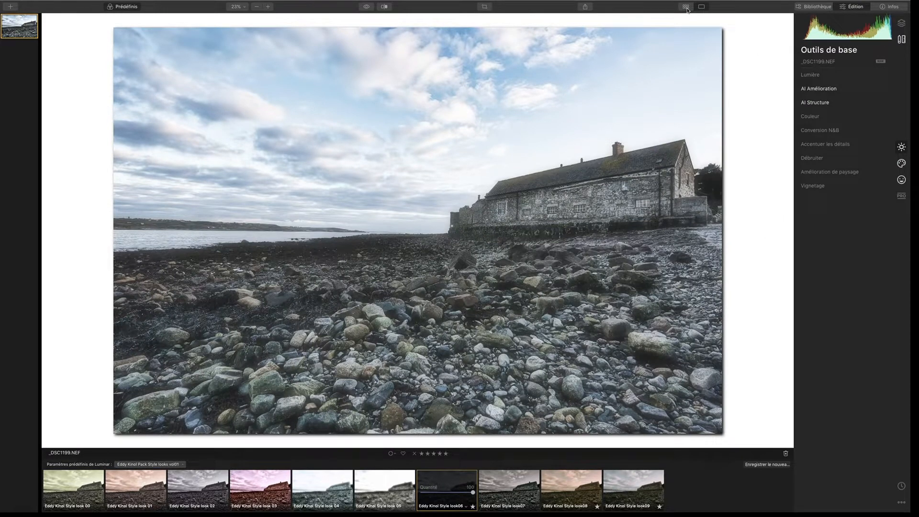
Add the exported TIFF from the library's recently added photos to the Pack Style 01 album
click(687, 9)
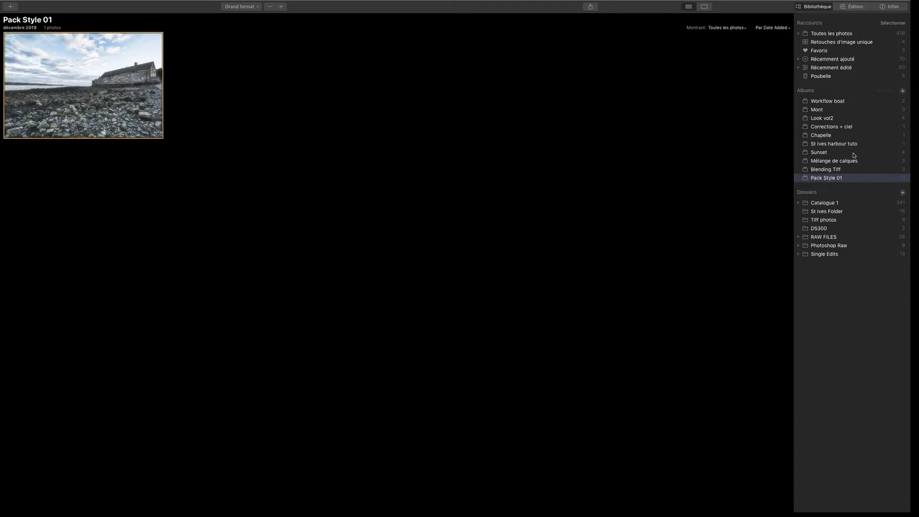
click(840, 59)
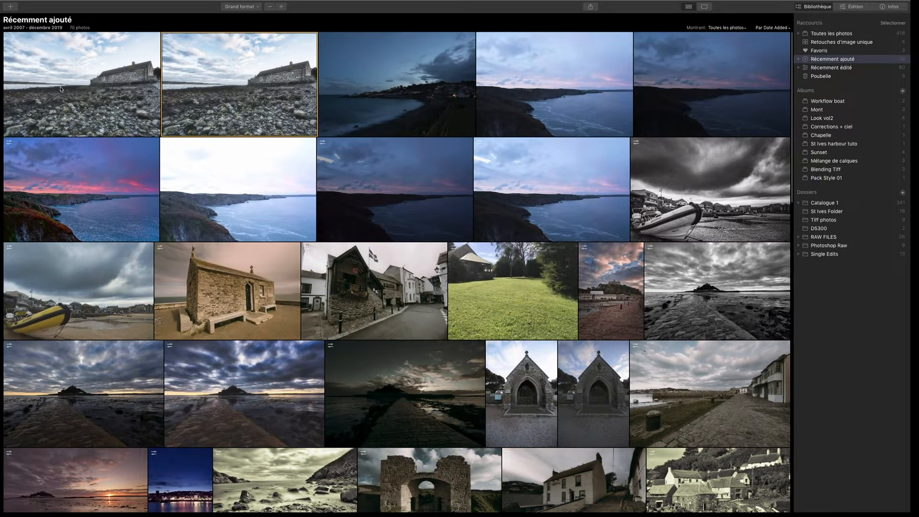
drag(61, 89, 874, 179)
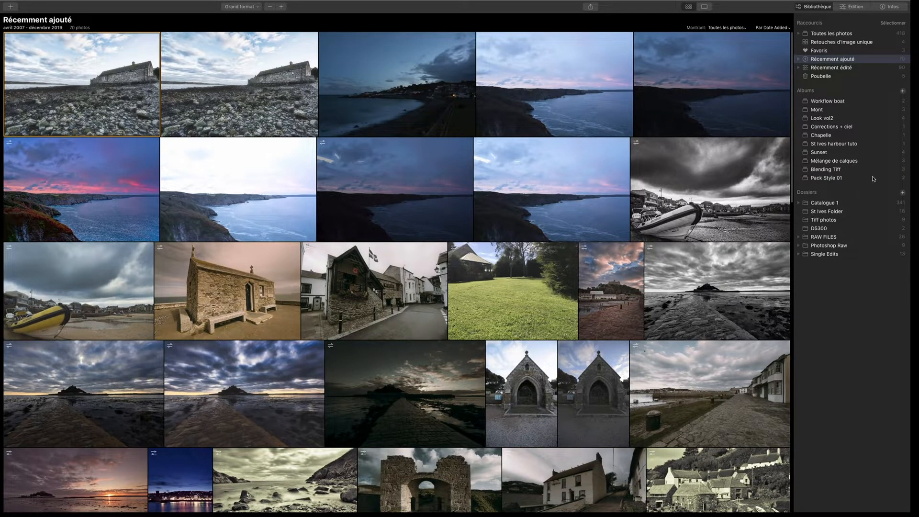
View the Pack Style 01 album and compare the exported TIFF with the edited _DSC1199.NEF in the editor
click(838, 181)
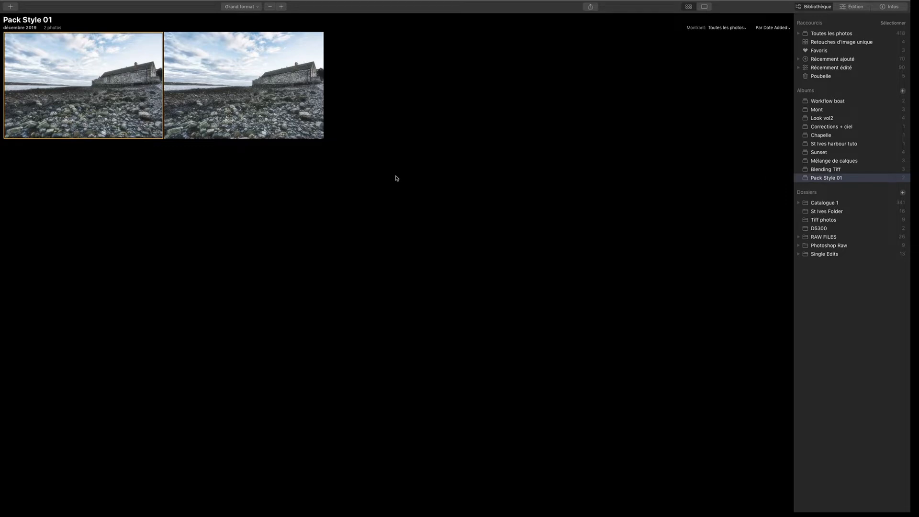
double_click(61, 80)
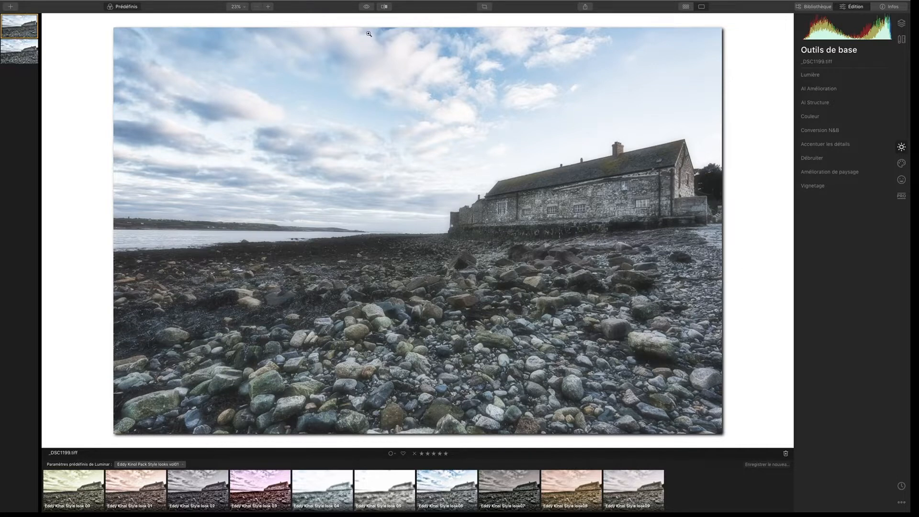
click(25, 53)
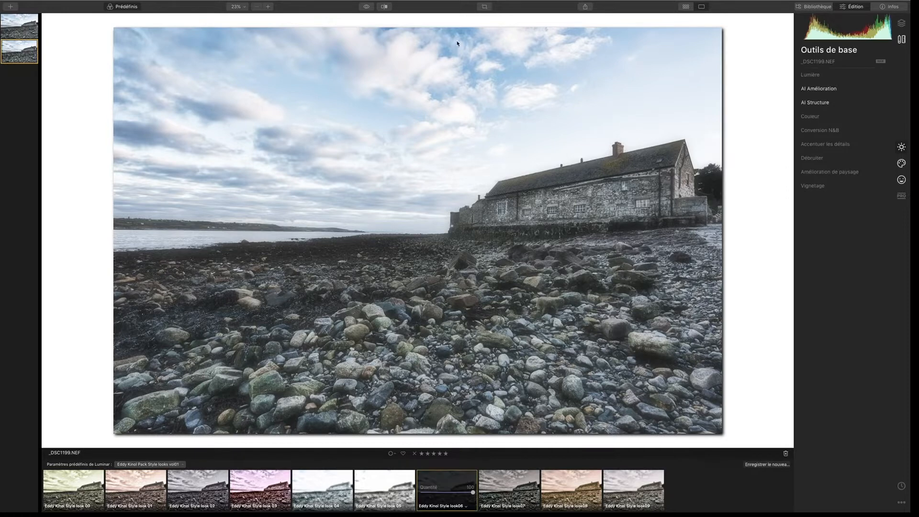
Compare the edited _DSC1199.NEF with its unedited original by switching the before/after preview back and forth
click(367, 7)
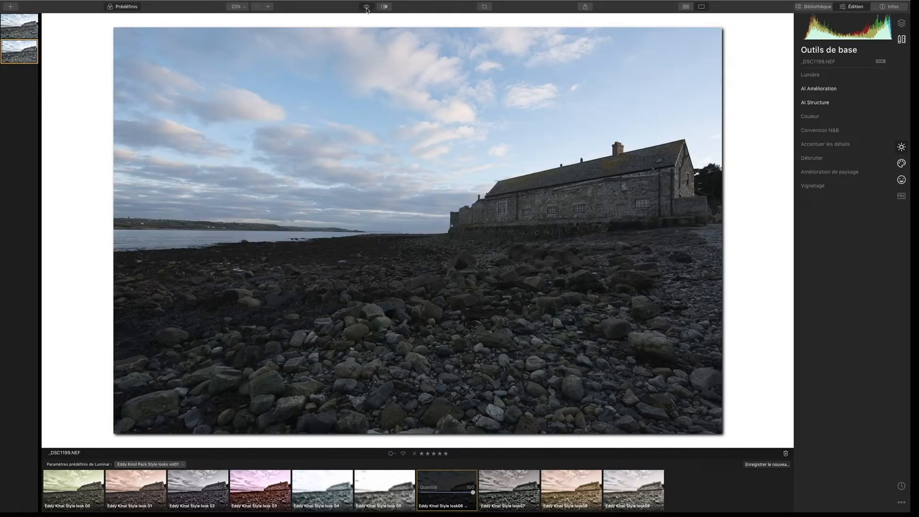
click(367, 7)
click(366, 7)
click(366, 8)
click(366, 8)
click(367, 7)
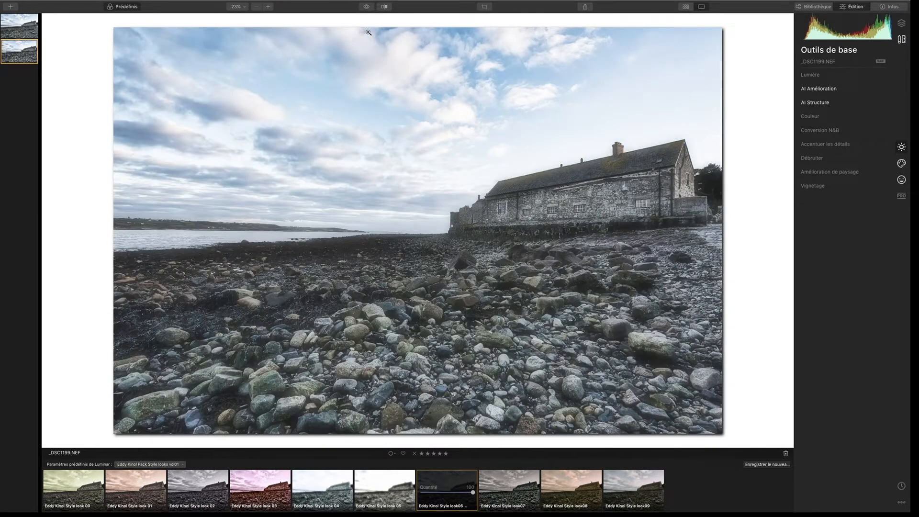
Open _DSC1199.tiff for editing and add a new adjustment layer above the image
click(28, 26)
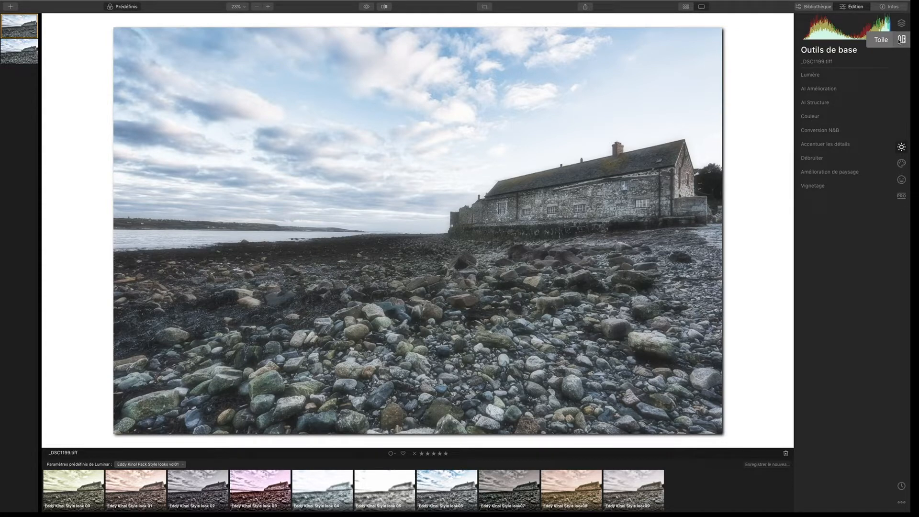
click(901, 23)
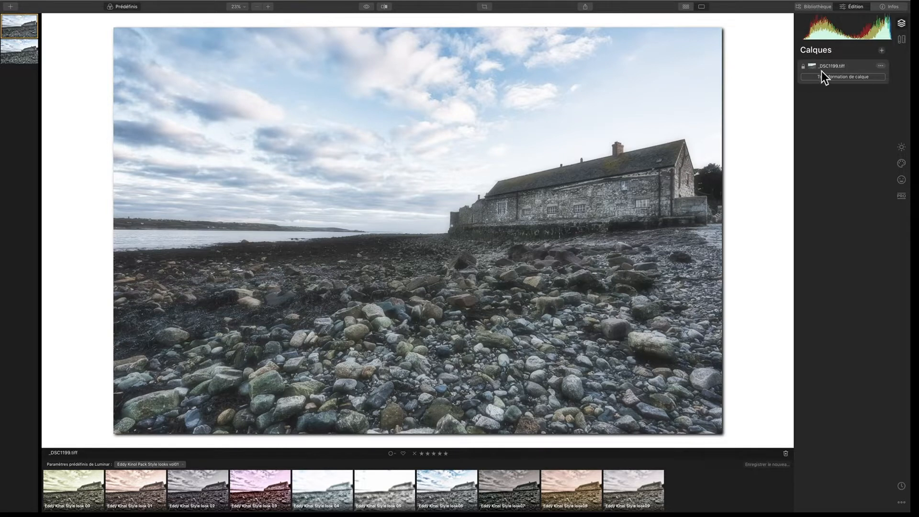
click(884, 52)
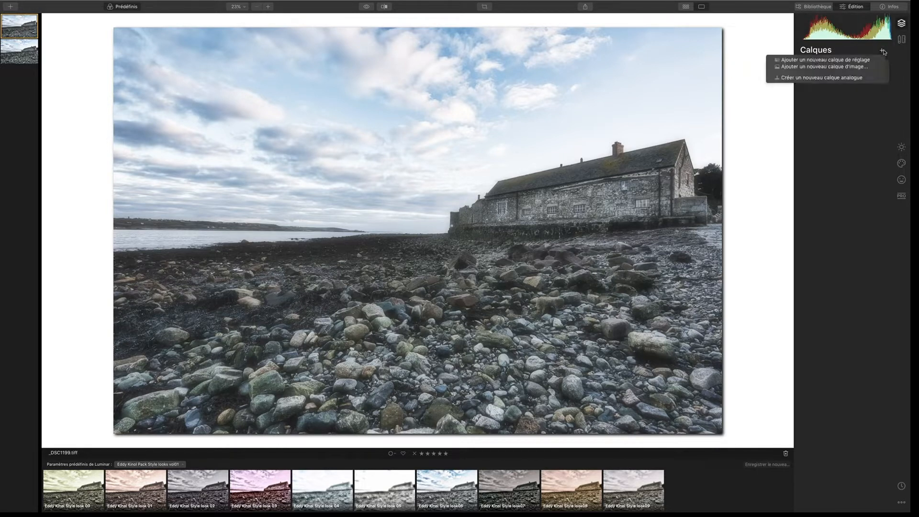
click(861, 61)
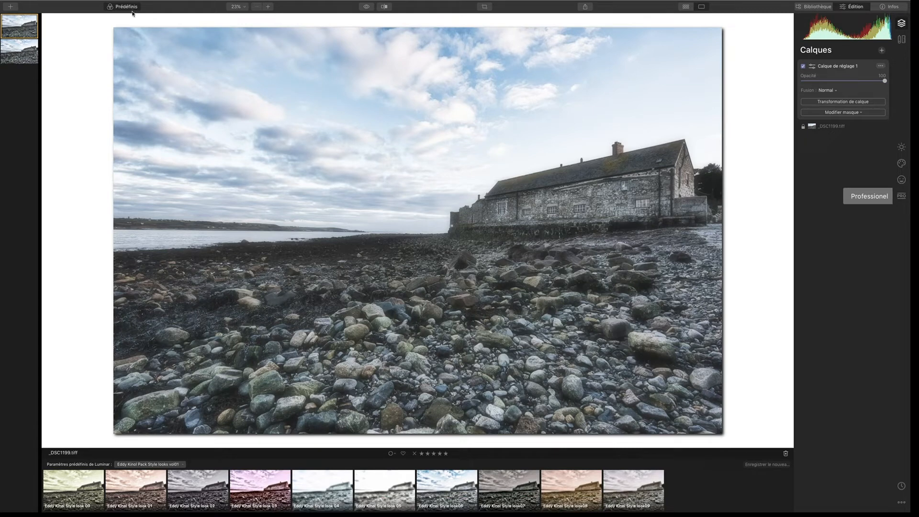
Compare highlight looks from the Luminosity collection on the adjustment layer and settle on EddyK-HL07
click(182, 465)
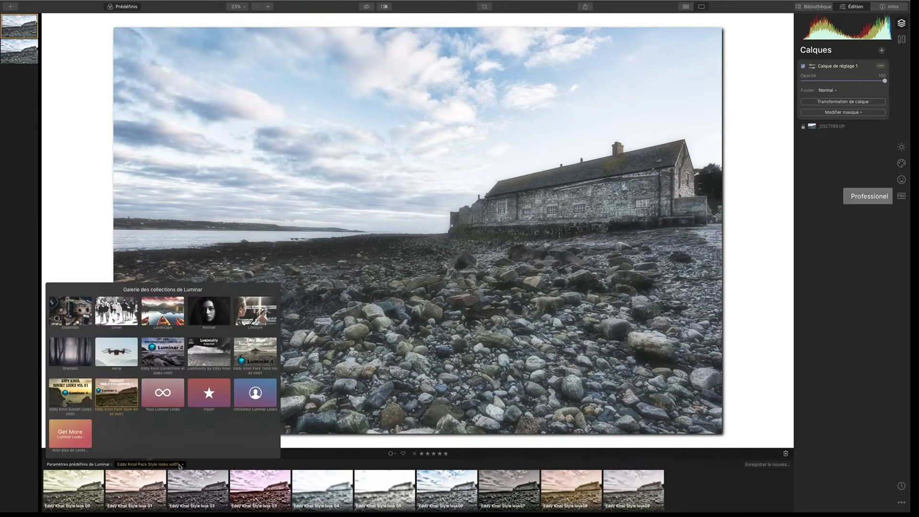
click(208, 351)
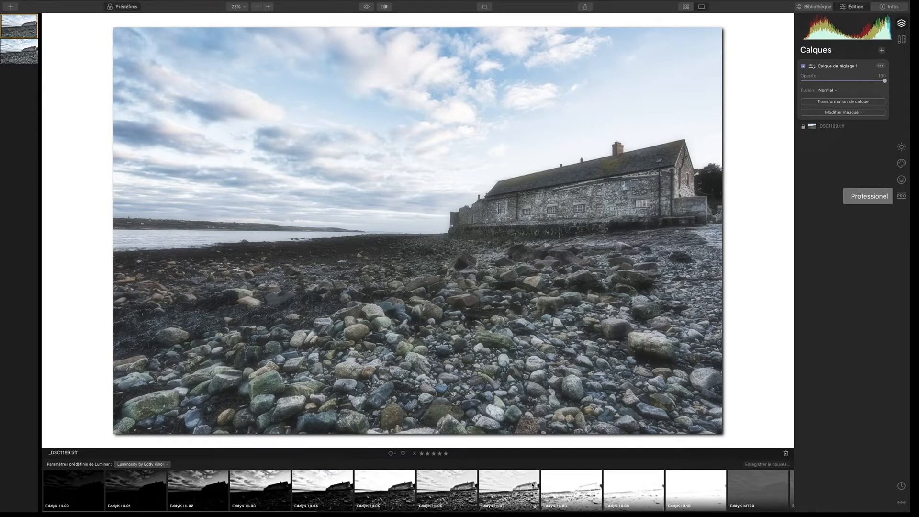
click(511, 482)
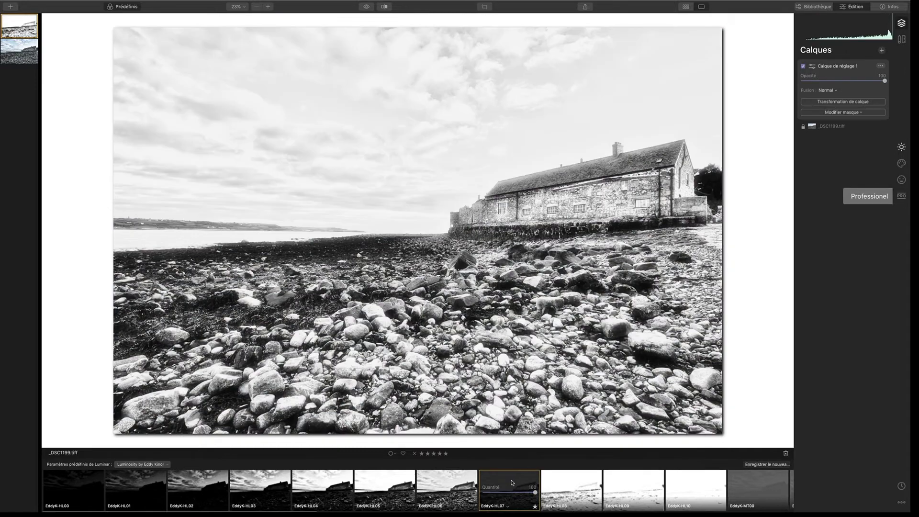
click(447, 484)
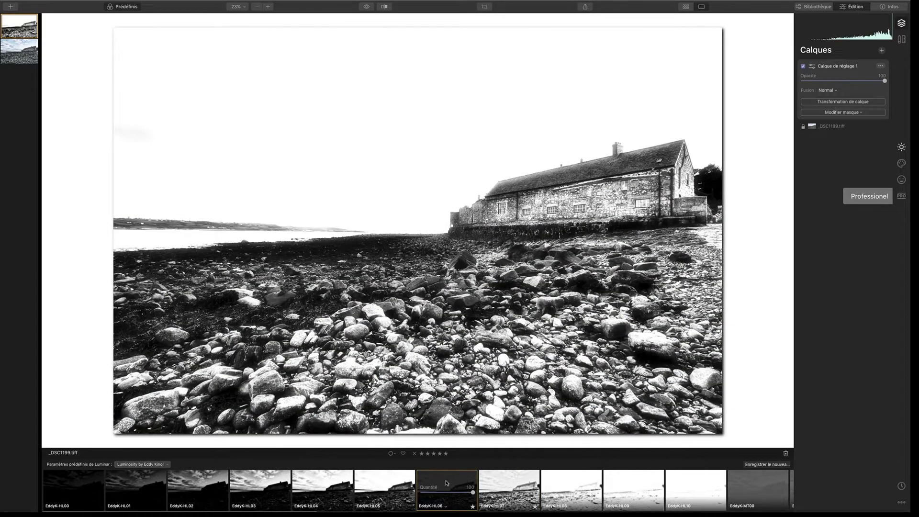
click(498, 483)
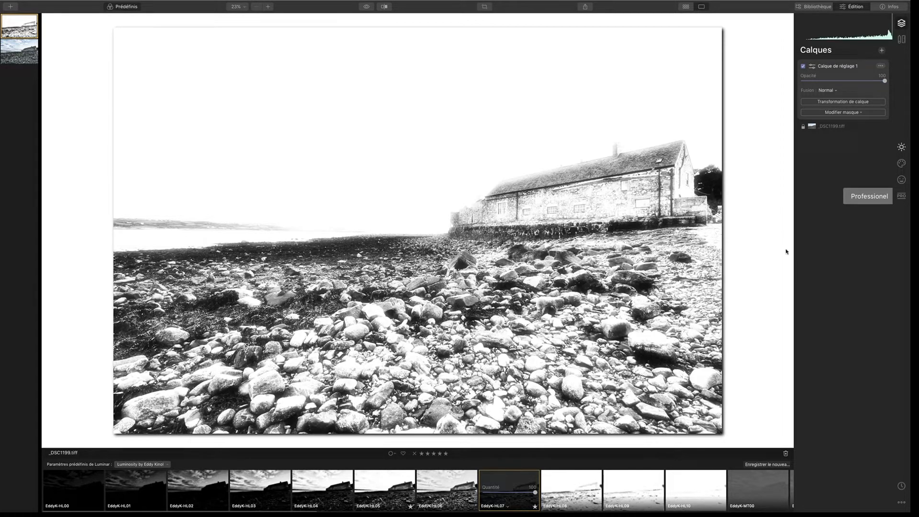
Create a luminosity mask on the adjustment layer and copy that mask
click(843, 112)
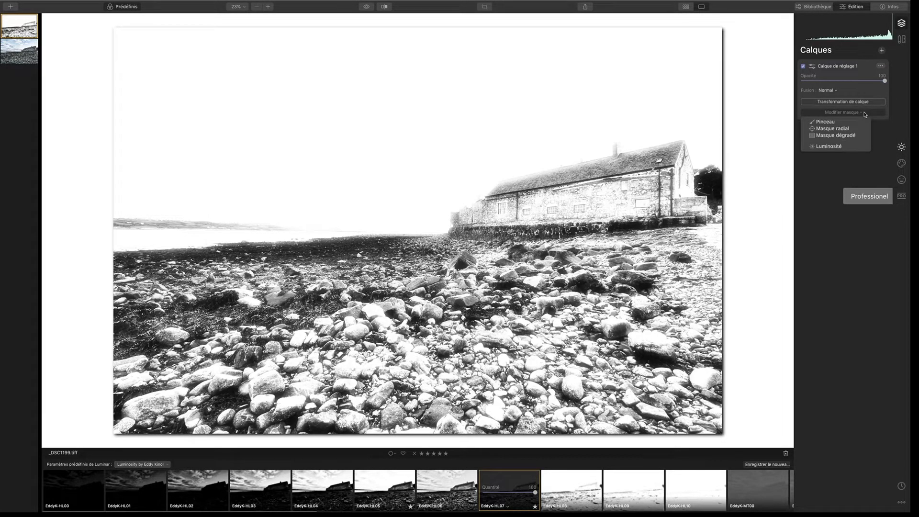
click(837, 147)
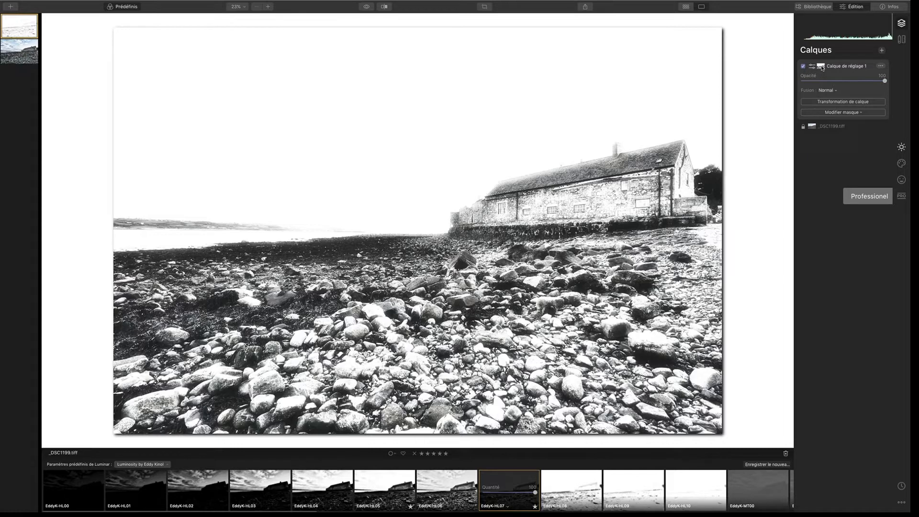
right_click(821, 67)
click(800, 86)
Delete the adjustment layer carrying the black-and-white look and add a fresh adjustment layer
click(881, 66)
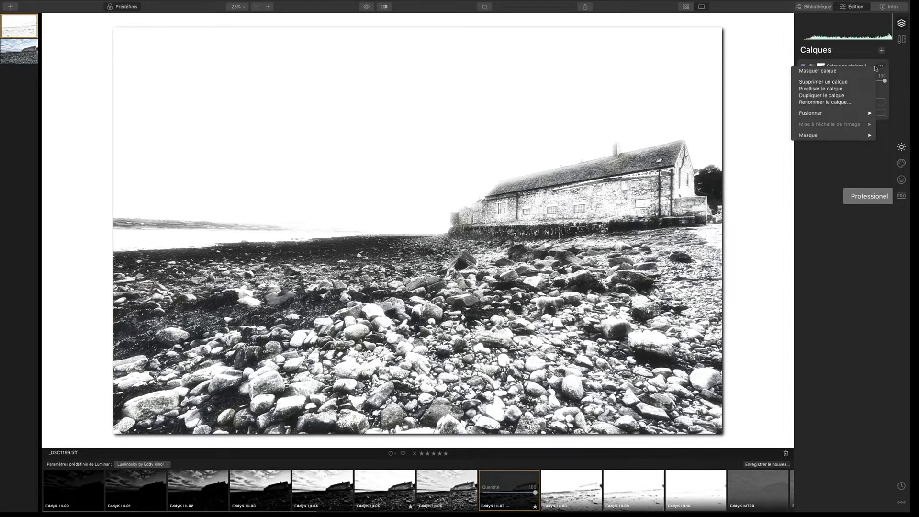
click(822, 81)
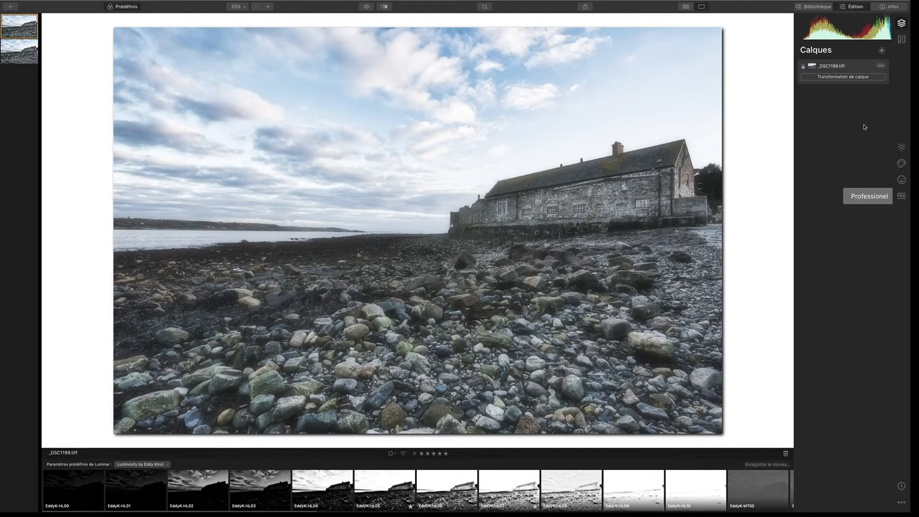
click(882, 50)
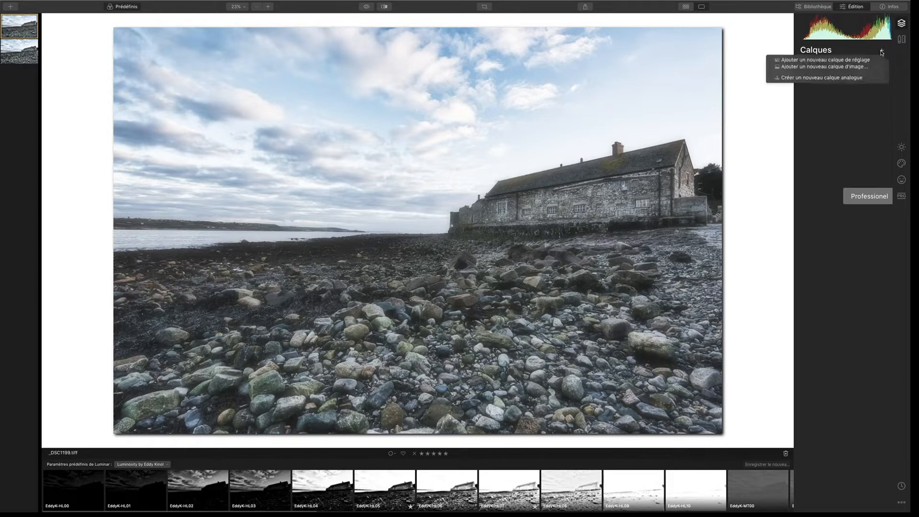
click(858, 60)
Start a brush mask on the new adjustment layer and paste the copied luminosity mask into it
click(842, 113)
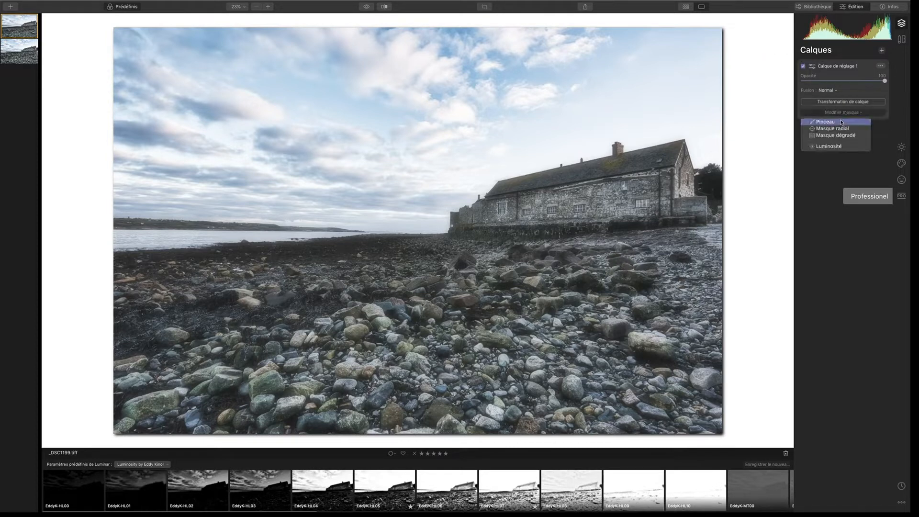
click(842, 121)
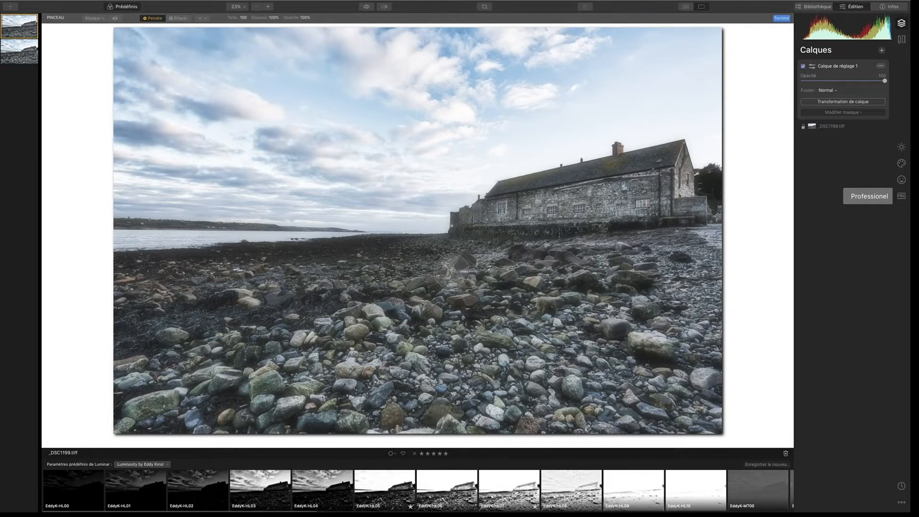
click(821, 66)
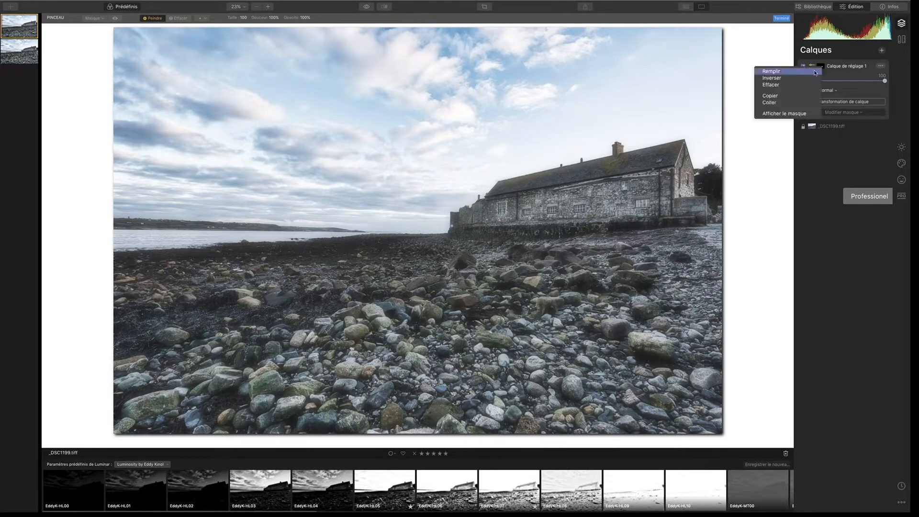
click(792, 102)
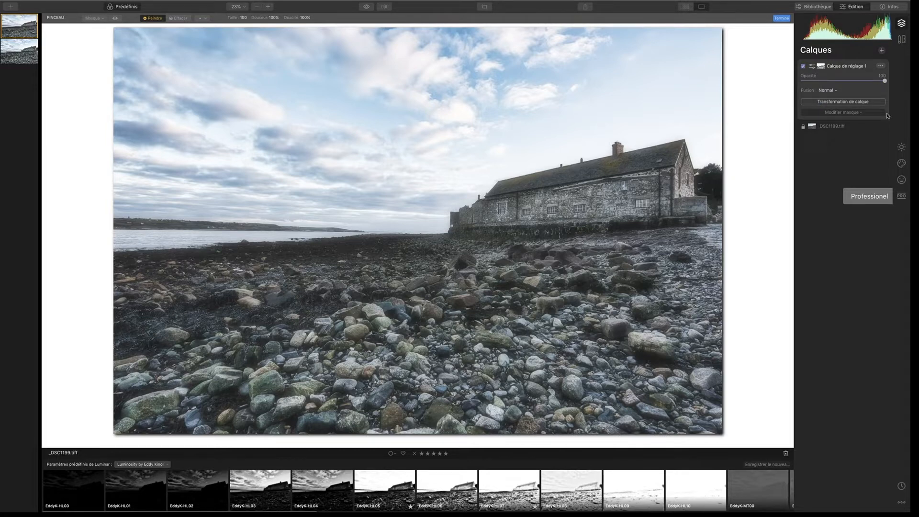
Darken the masked highlights by pulling the middle of the Lumière tool's luminance curve slightly downward
click(902, 147)
click(823, 75)
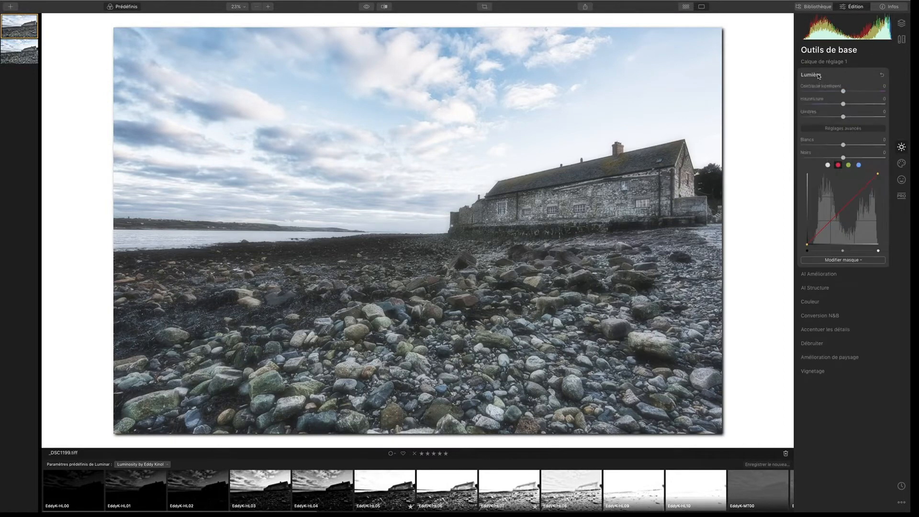
click(828, 216)
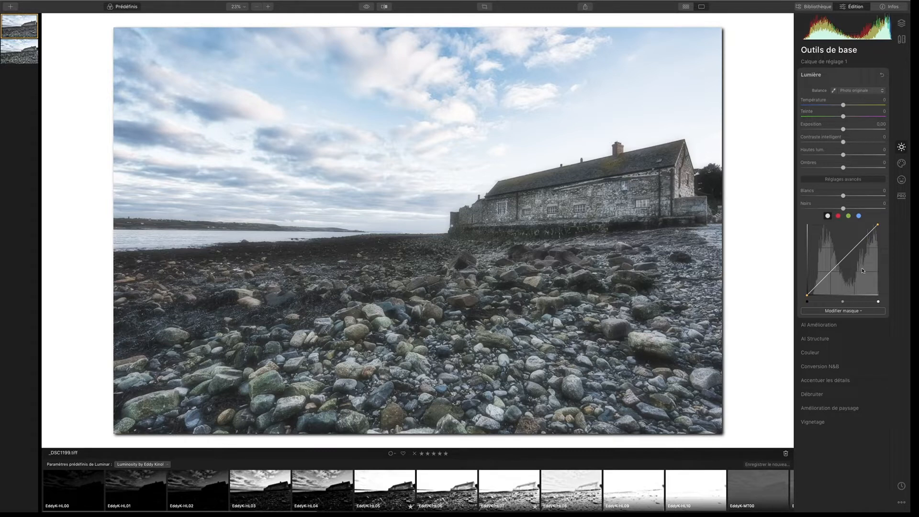
drag(846, 260, 850, 261)
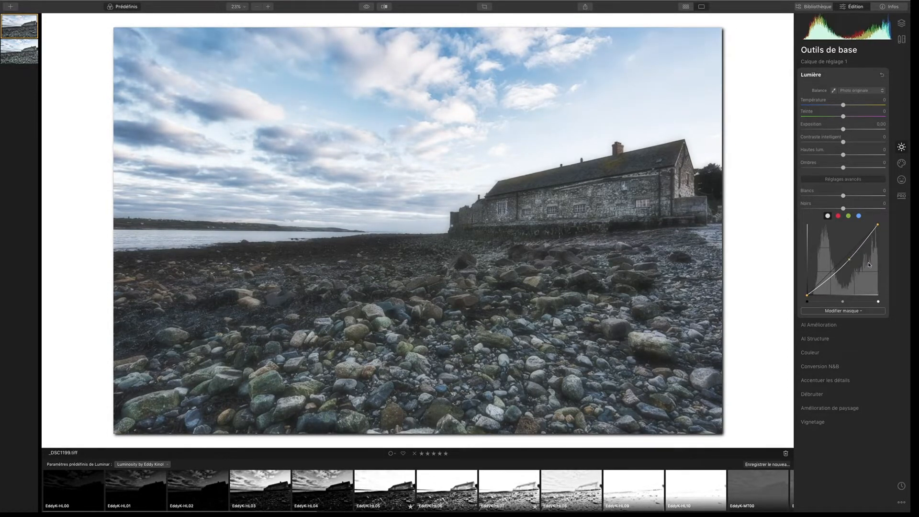
Set the highlight contrast to 49 and the highlight balance to 13 in the Contraste avancé filter
click(899, 164)
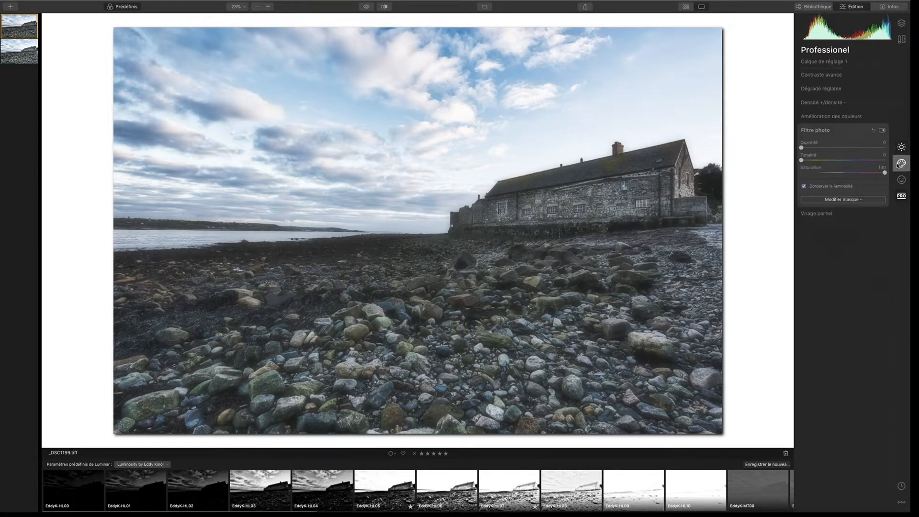
click(839, 77)
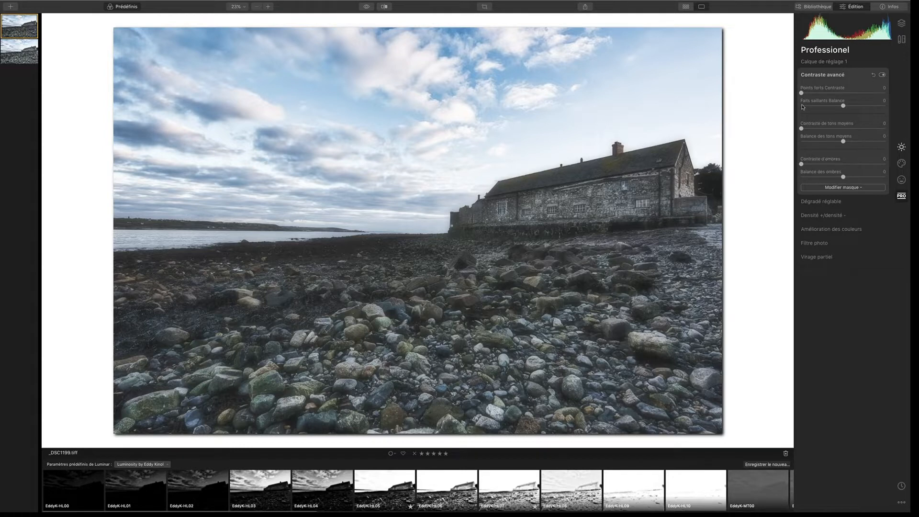
drag(802, 94, 843, 93)
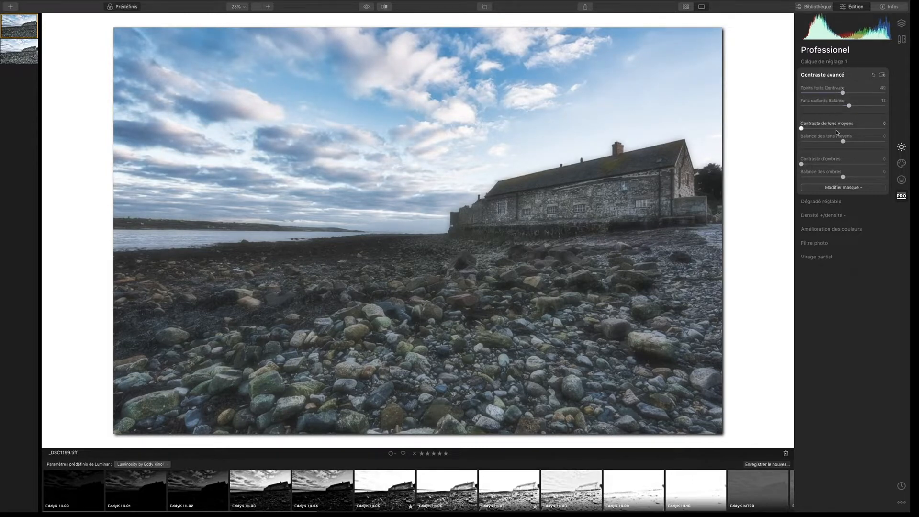
Compare the TIFF with and without the masked highlight adjustments using the before/after preview
click(368, 7)
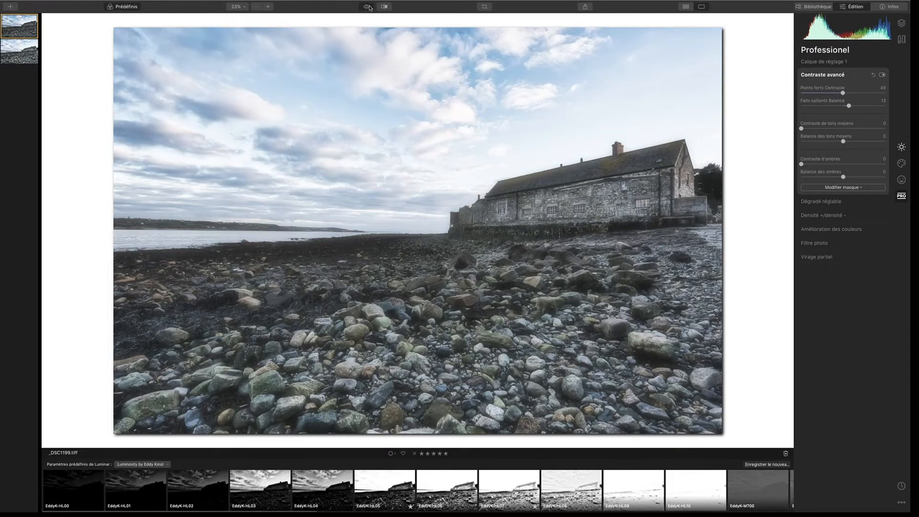
click(369, 7)
click(368, 7)
click(369, 7)
click(368, 7)
click(368, 7)
click(368, 8)
click(368, 7)
click(369, 7)
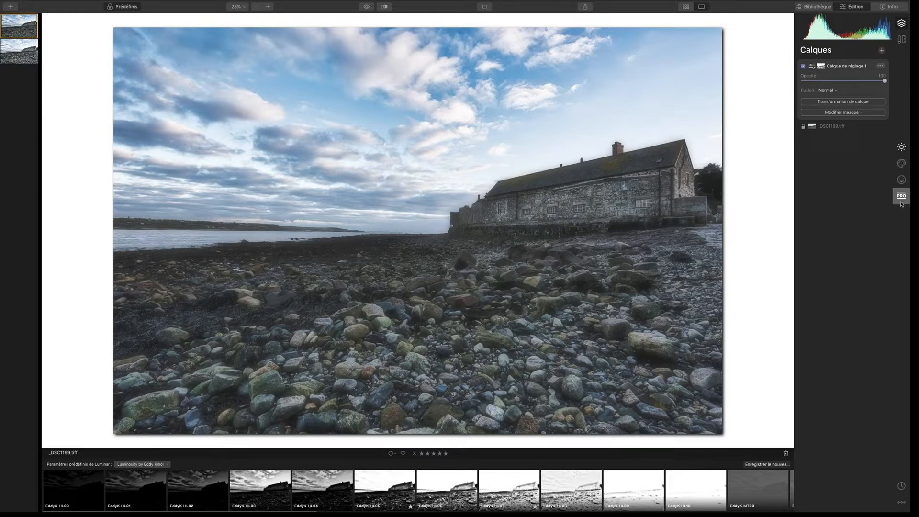
Add a second adjustment layer above Calque de réglage 1
click(902, 149)
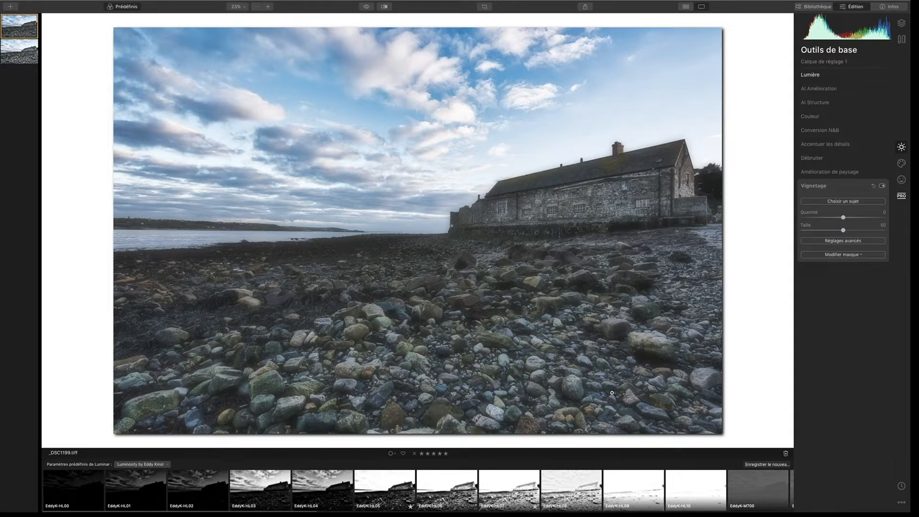
click(901, 22)
click(882, 51)
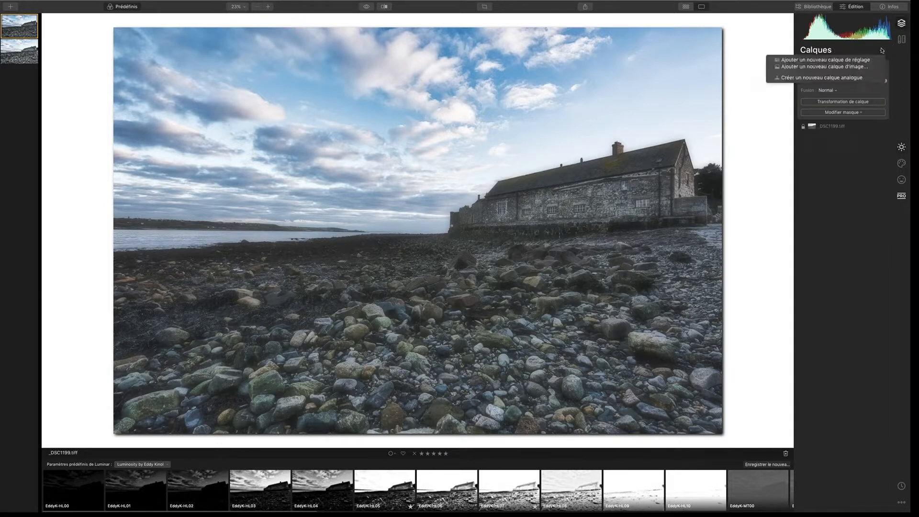
click(851, 61)
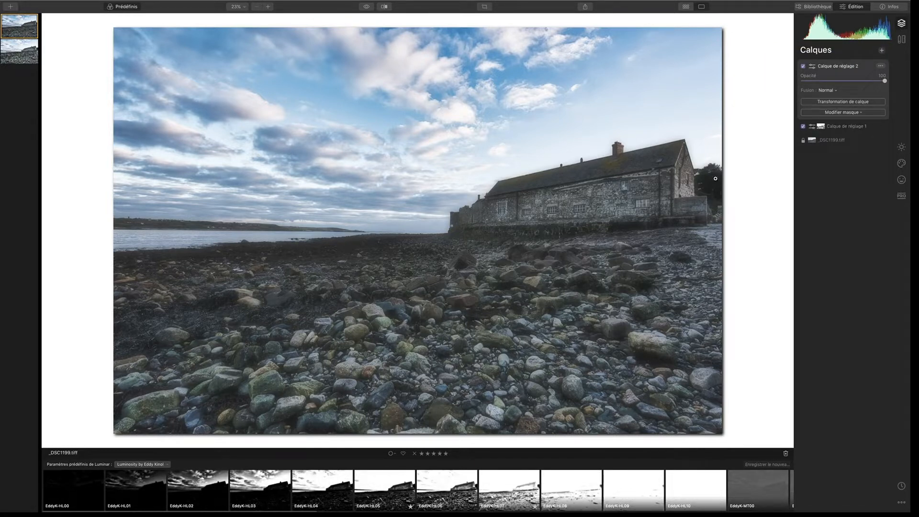
Compare the Luminosity shadow looks EddyK-SH03 and EddyK-SH04 on the second adjustment layer and settle on EddyK-SH05
scroll(423, 491, right, 15)
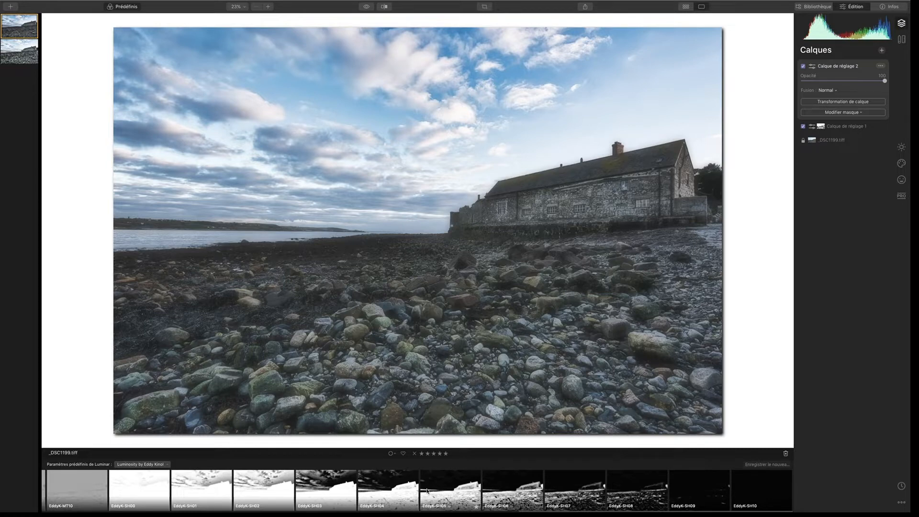
click(337, 483)
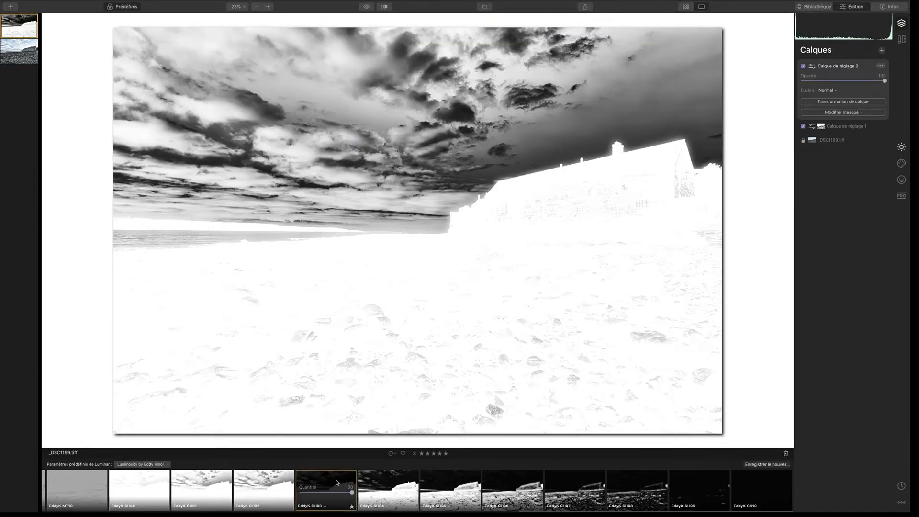
click(370, 487)
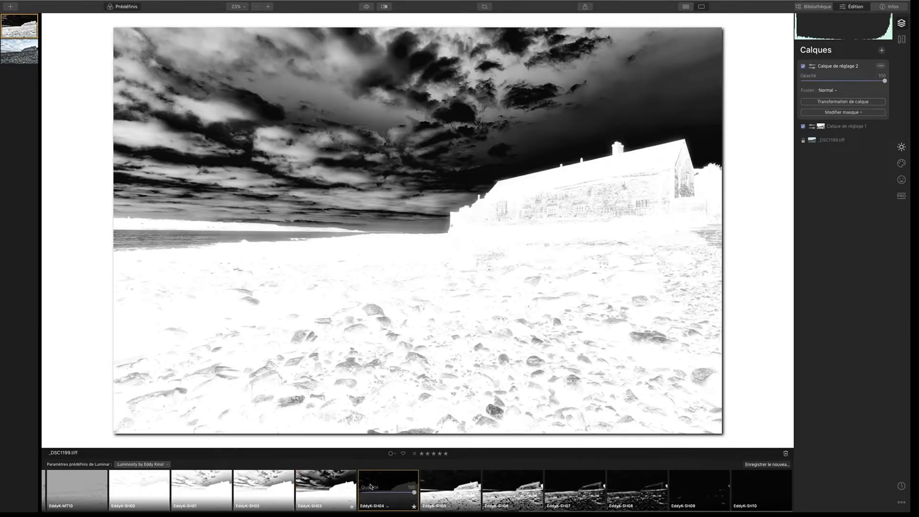
click(432, 489)
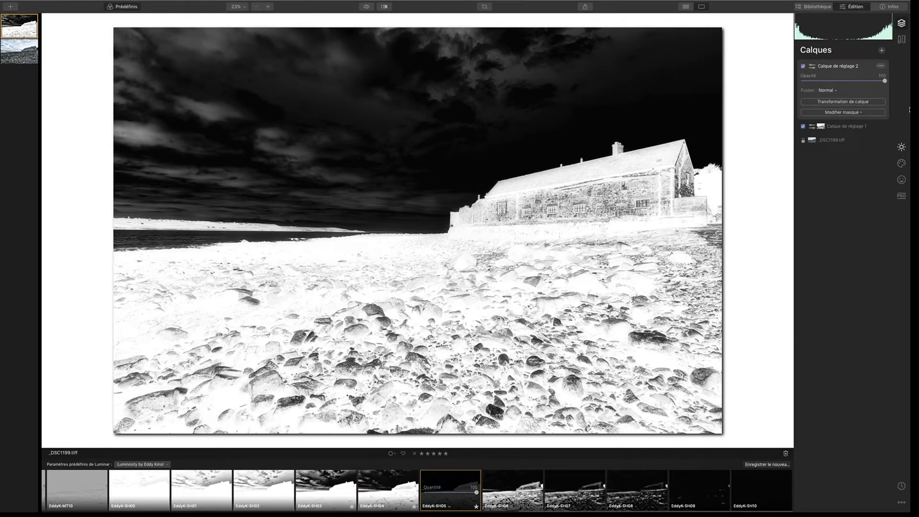
Generate a luminosity mask on Calque de réglage 2 from the EddyK-SH05 look and copy that mask
click(850, 113)
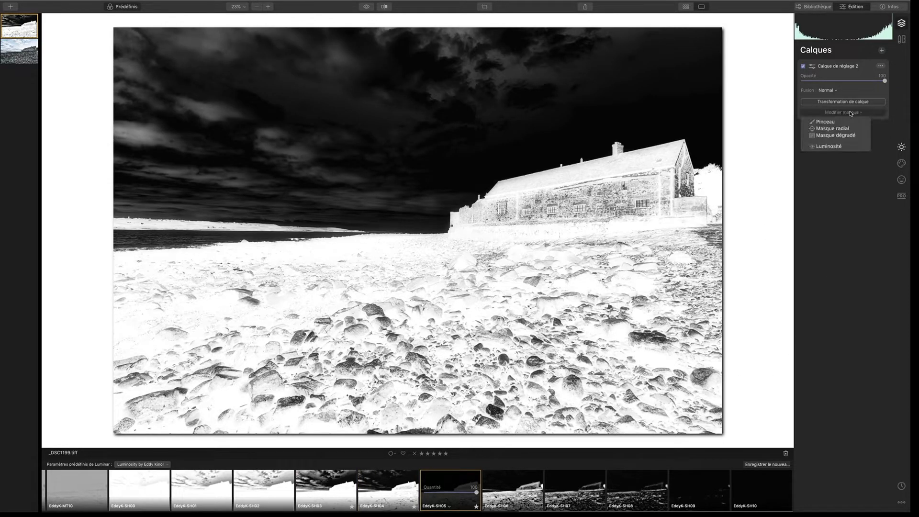
click(838, 145)
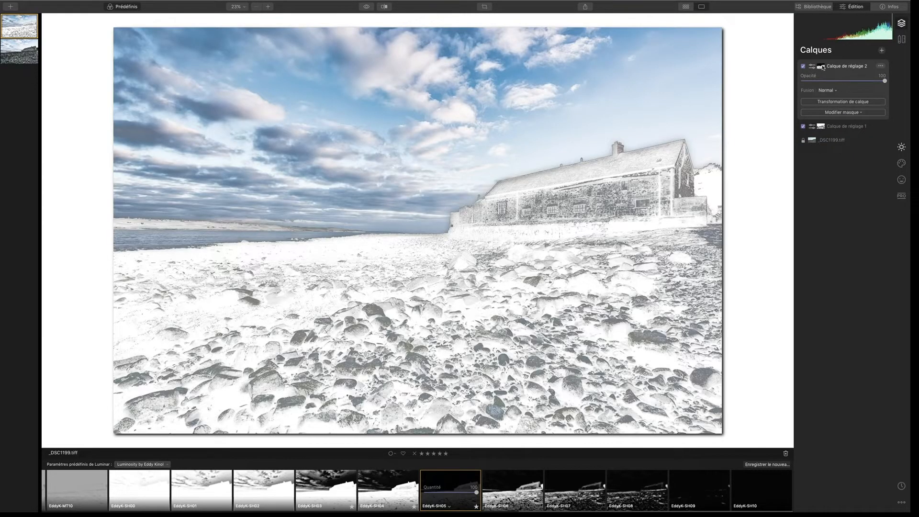
right_click(822, 66)
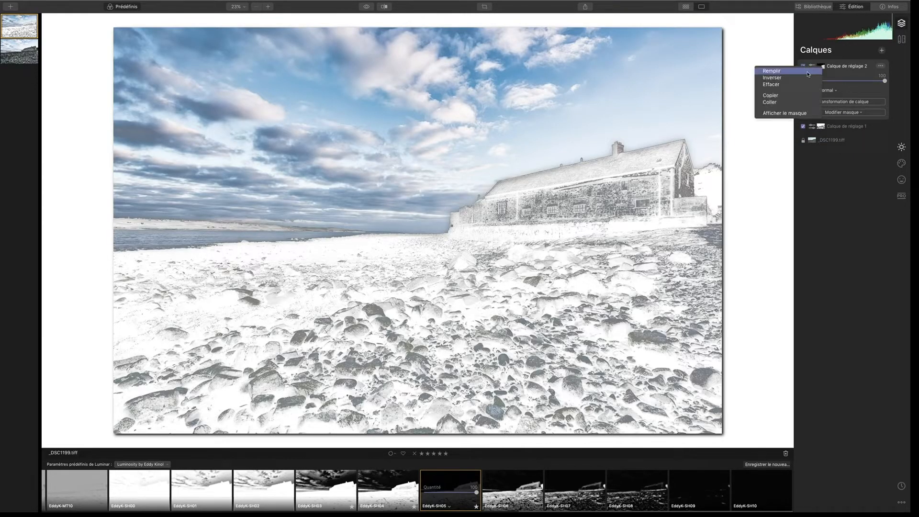
click(782, 94)
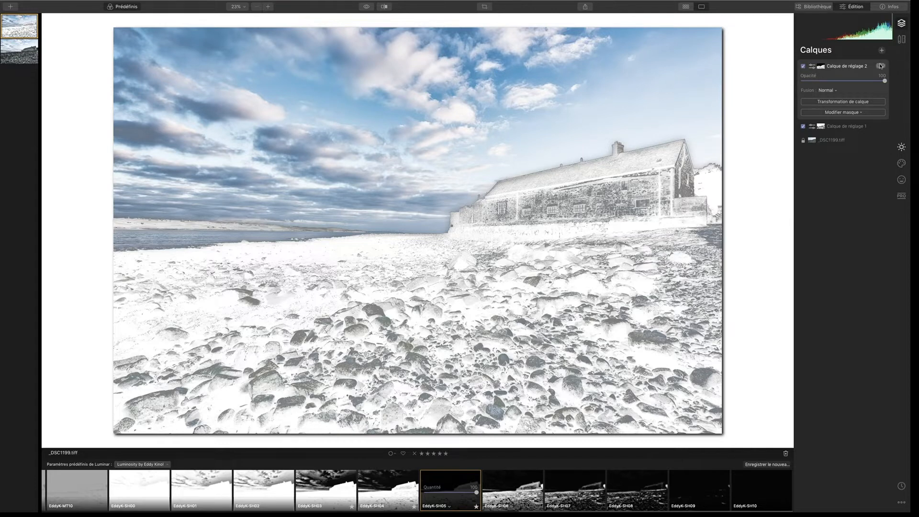
Delete Calque de réglage 2 with its look and add a fresh adjustment layer above Calque de réglage 1
click(881, 66)
click(831, 82)
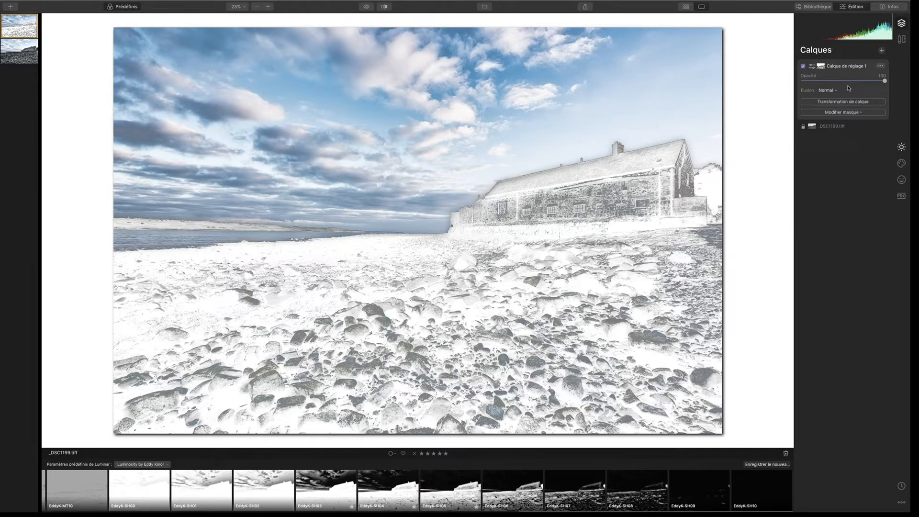
click(883, 51)
click(824, 59)
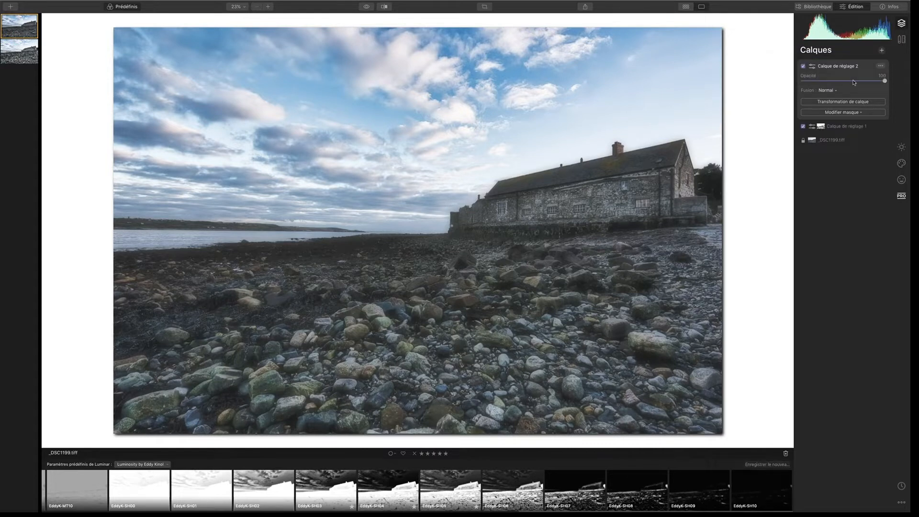
Create a brush mask on the new Calque de réglage 2 and paste the copied luminosity mask into it
click(838, 113)
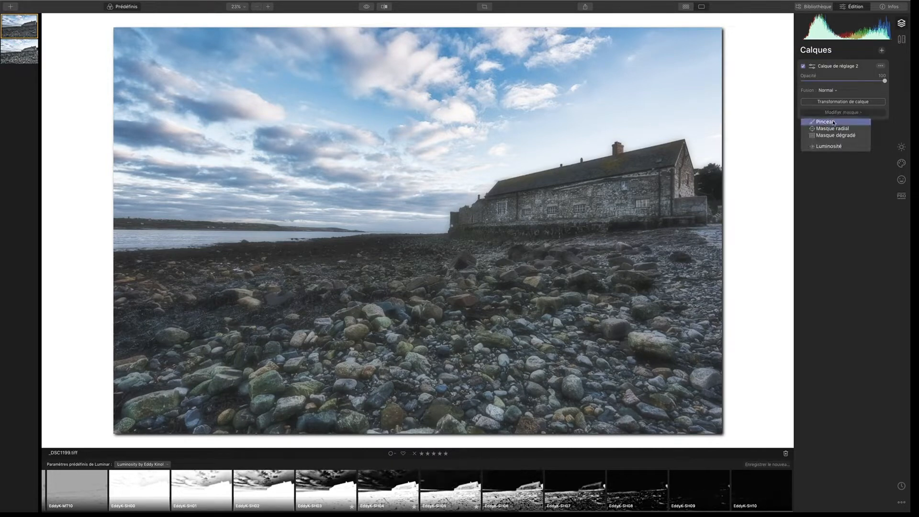
click(834, 123)
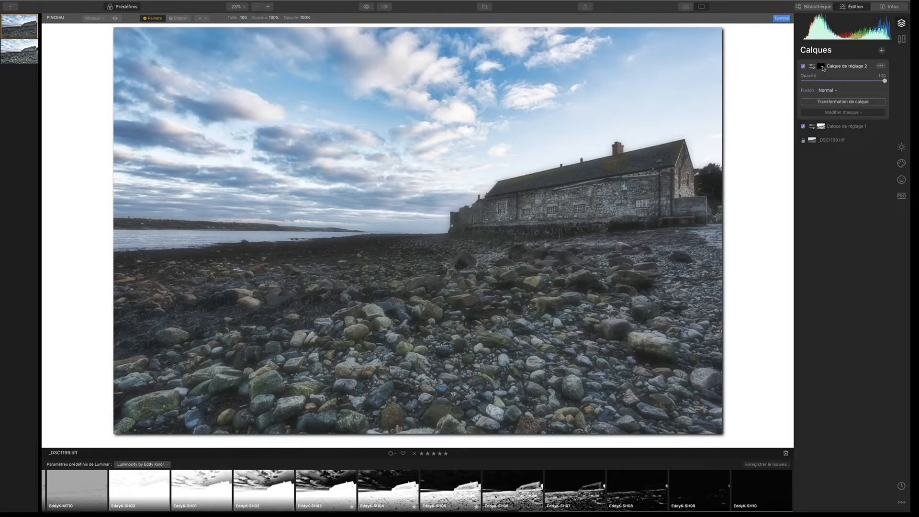
click(823, 67)
click(800, 105)
In the Lumière filter, raise the midtones slightly with the curve and set Contraste intelligent to 22
click(902, 147)
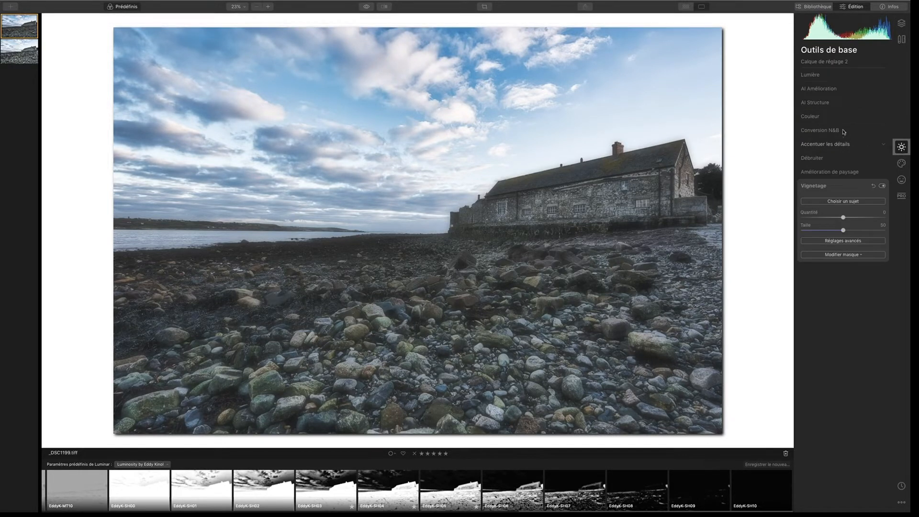
click(814, 76)
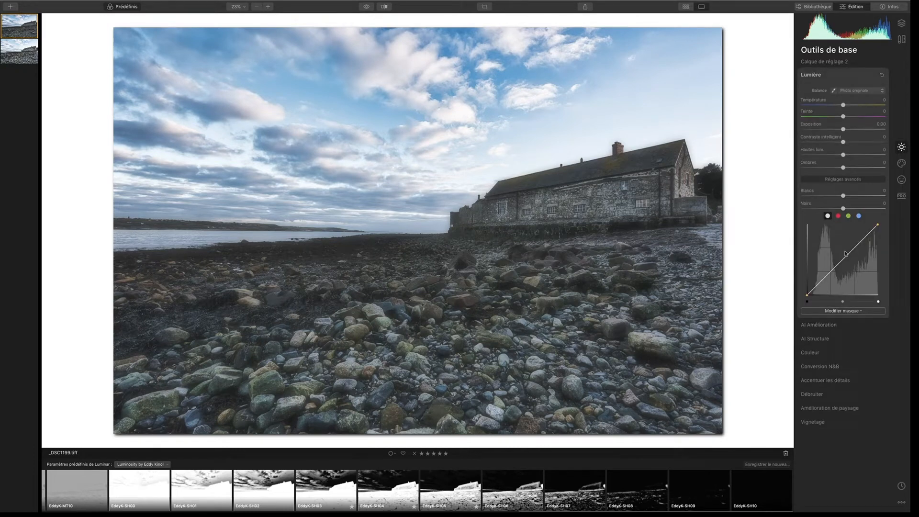
drag(847, 258, 831, 269)
double_click(830, 268)
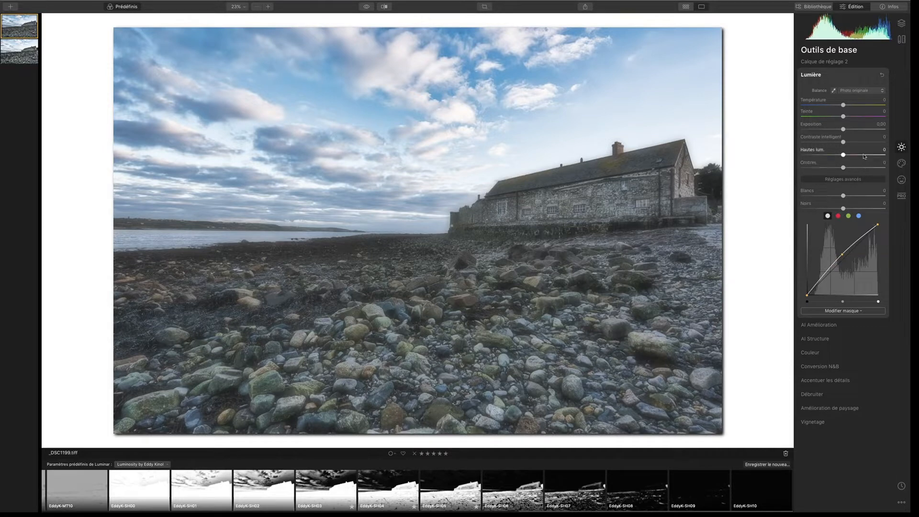
drag(844, 142, 856, 144)
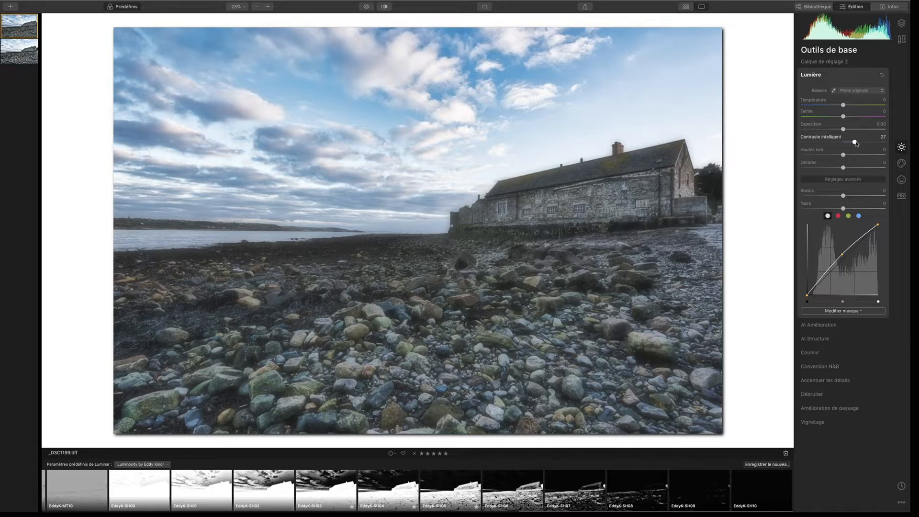
drag(854, 143, 853, 142)
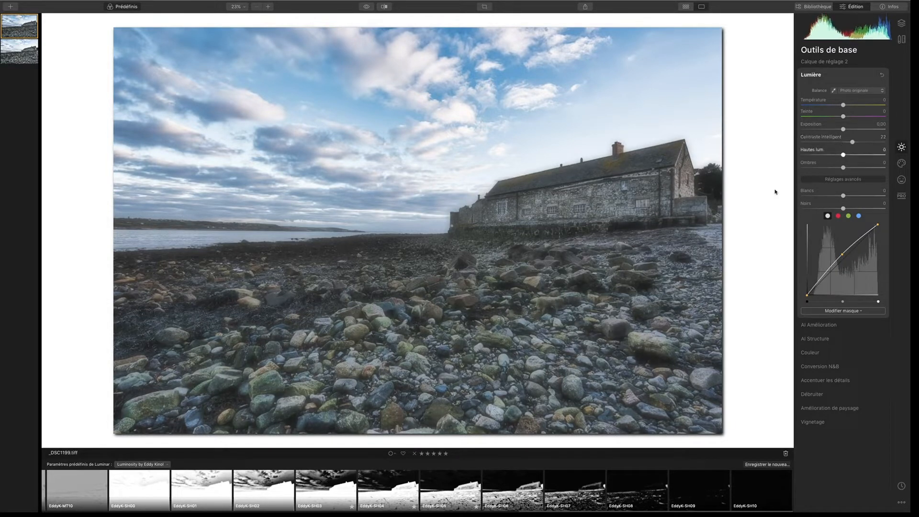
Set the shadow contrast to 27 and the shadow balance to 36 in the Contraste avancé filter
click(903, 164)
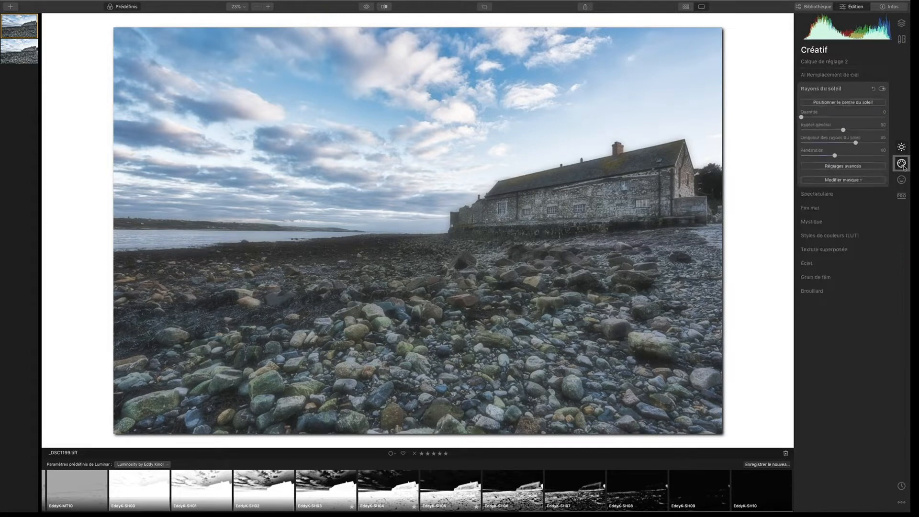
click(902, 196)
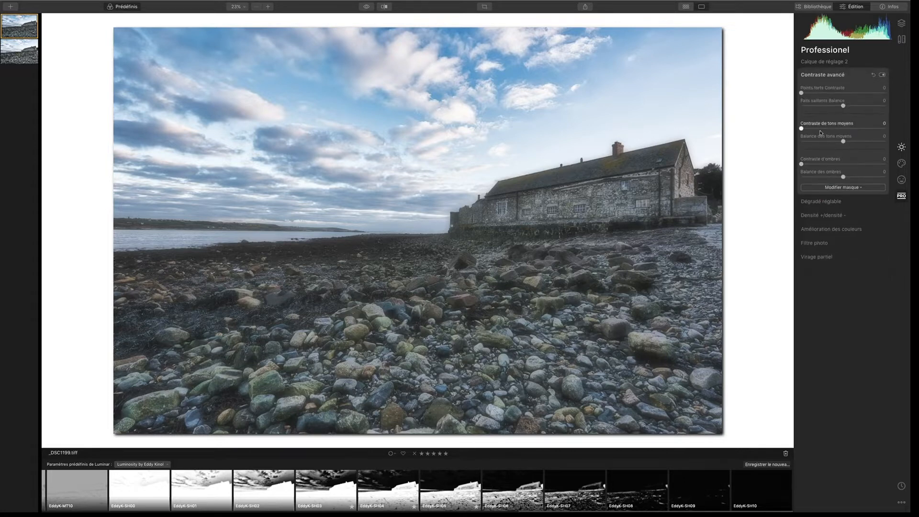
drag(803, 164, 860, 175)
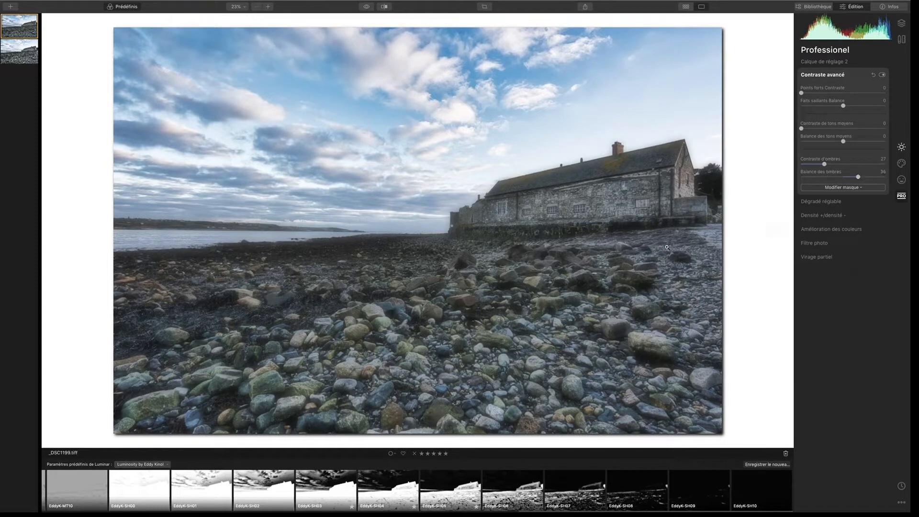
Compare the photo before and after the highlight and shadow adjustments with the quick preview
click(367, 7)
click(367, 7)
click(367, 8)
click(367, 7)
click(367, 7)
click(367, 7)
click(367, 7)
Add a third adjustment layer above Calque de réglage 2
click(902, 23)
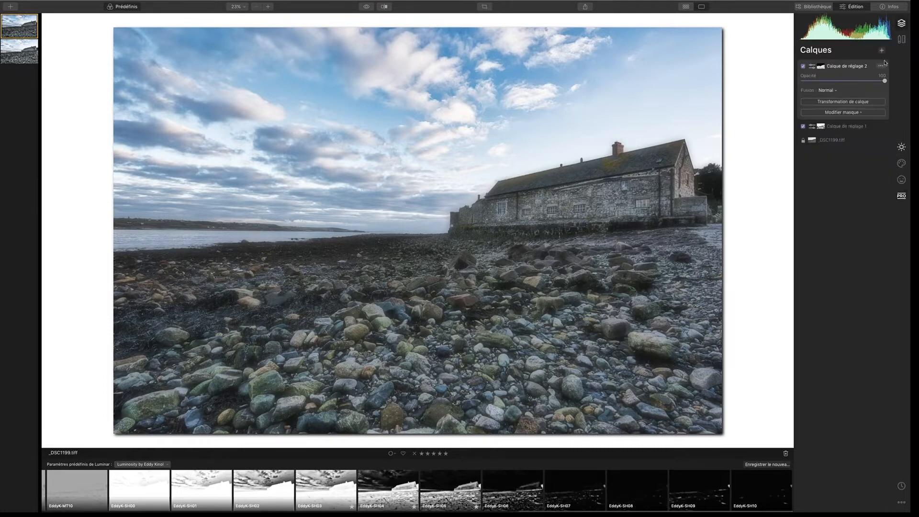
click(882, 51)
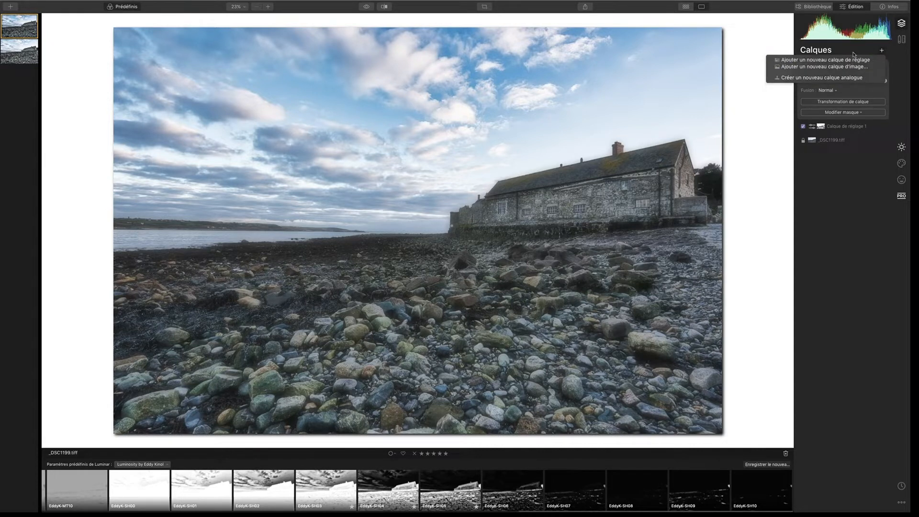
click(827, 60)
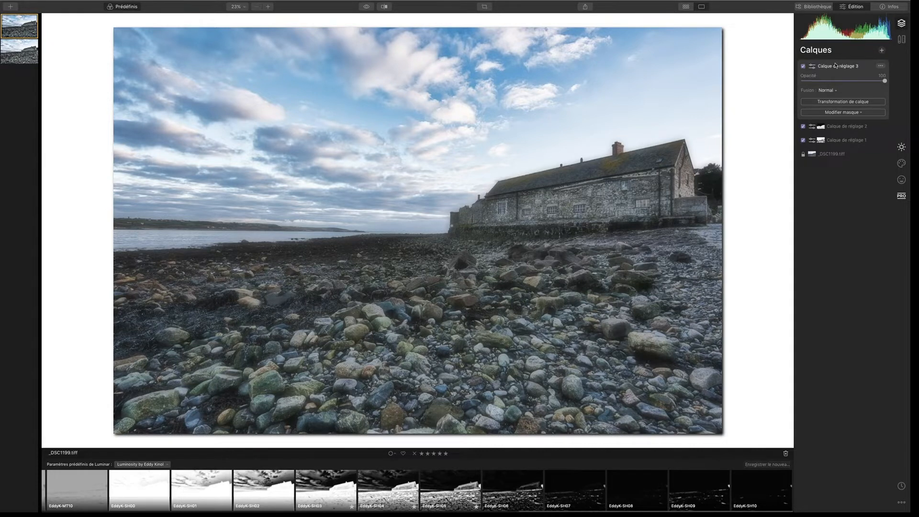
Start a brush mask for the Lumière filter on Calque de réglage 3 and set the exposure to -0.72
click(901, 147)
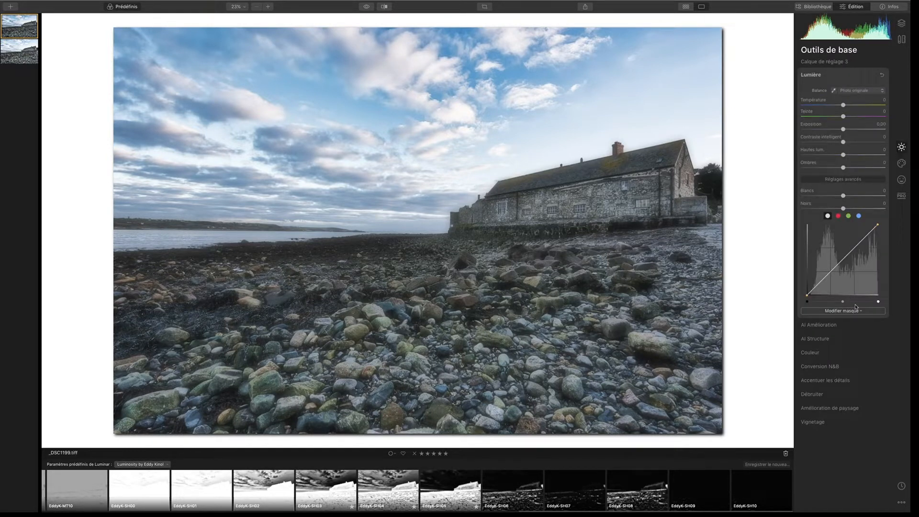
click(840, 311)
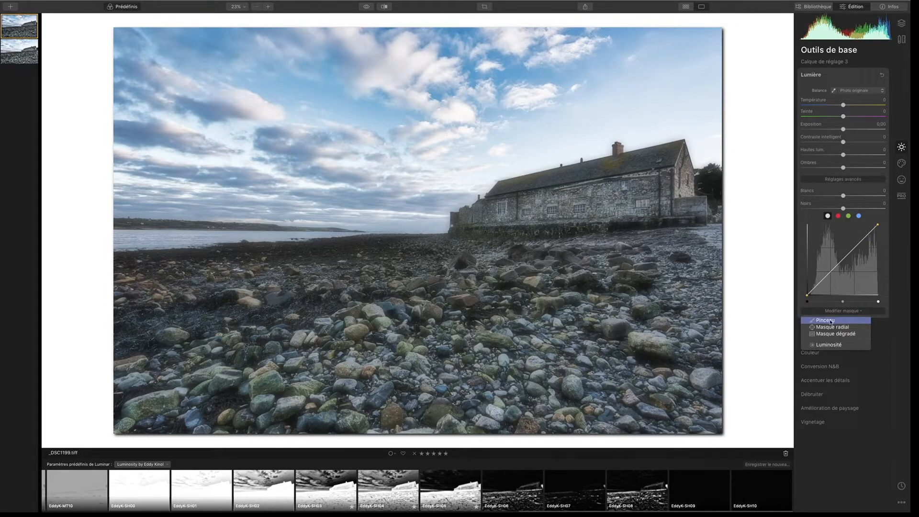
click(876, 317)
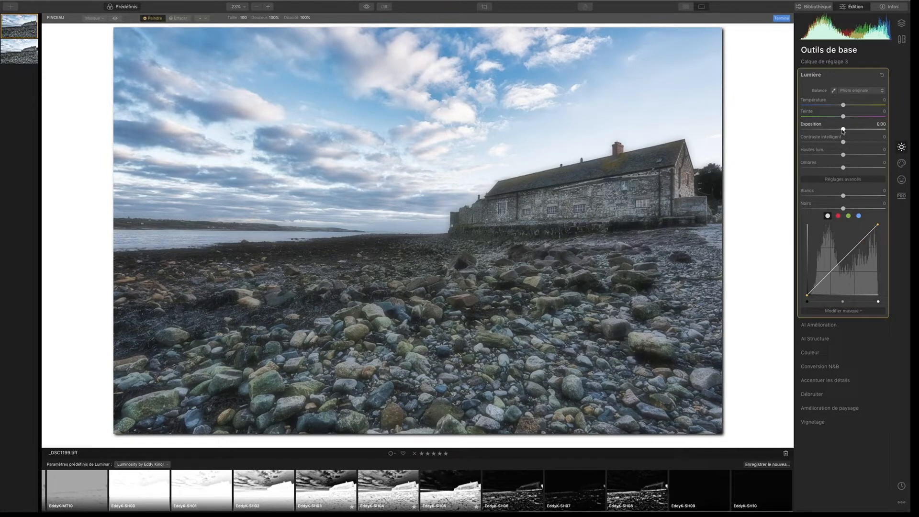
drag(843, 130, 837, 132)
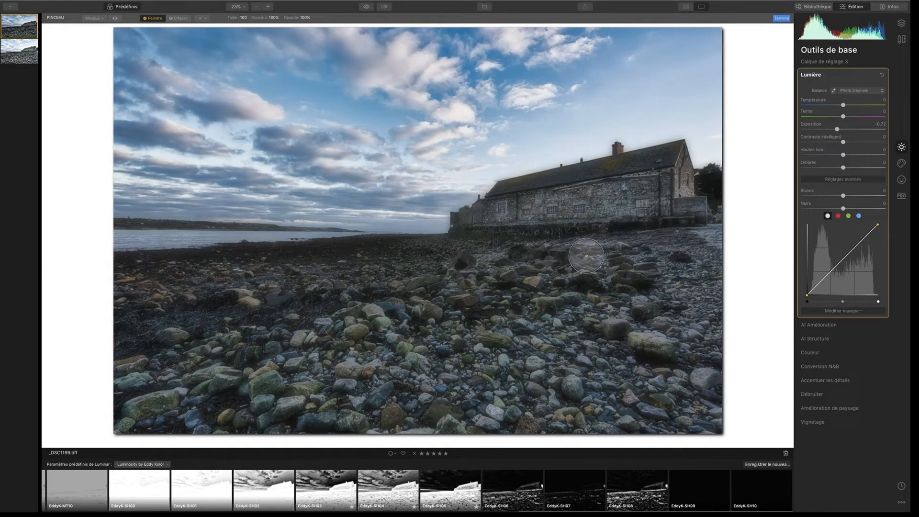
Reduce the brush size to 40 and paint darkening strokes over the pebble beach and the stone building
key(bracketleft)
key(bracketleft)
key(bracketleft)
key(bracketleft)
key(bracketleft)
key(bracketleft)
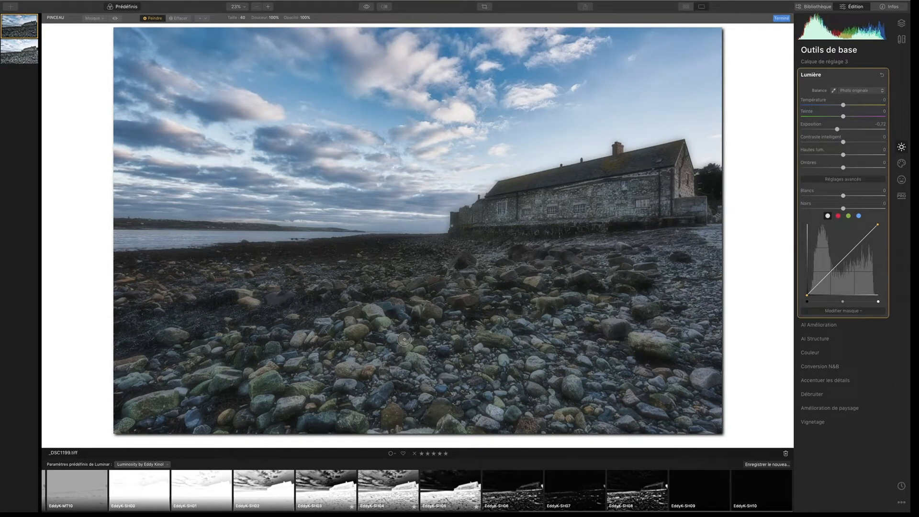
mouse_move(399, 329)
mouse_down()
mouse_move(425, 346)
mouse_move(430, 372)
mouse_move(431, 356)
mouse_move(460, 401)
mouse_up()
drag(383, 339, 404, 376)
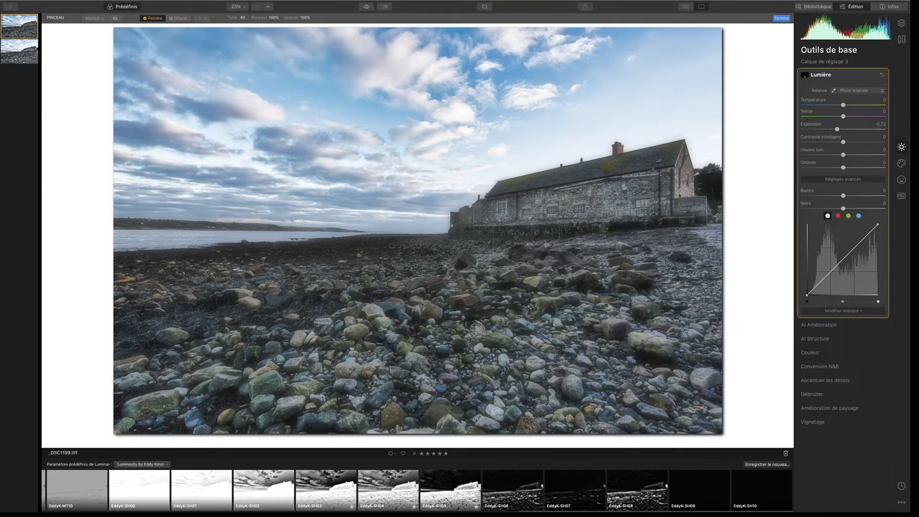
mouse_move(478, 340)
mouse_down()
mouse_move(572, 313)
mouse_move(537, 272)
mouse_move(201, 358)
mouse_move(191, 423)
mouse_move(711, 305)
mouse_move(567, 199)
mouse_move(290, 304)
mouse_move(217, 423)
mouse_up()
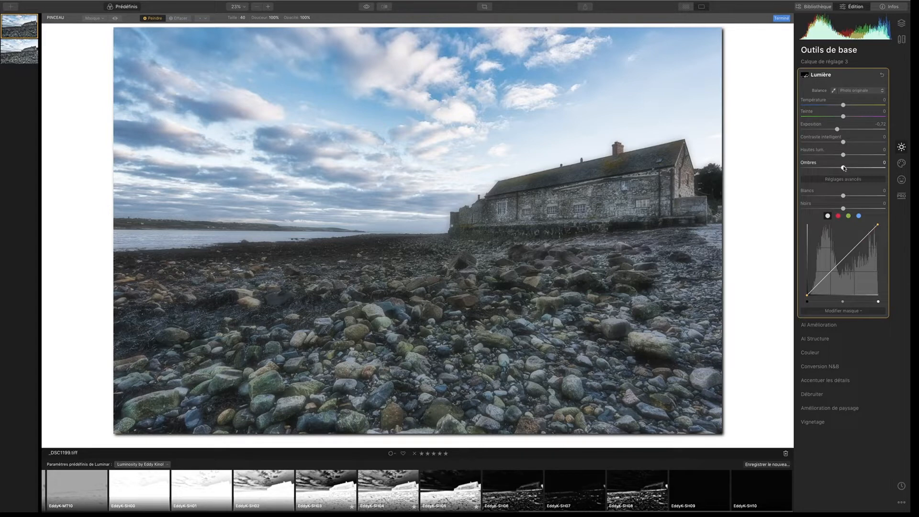
Darken the painted areas with highlights at -67, shadows at -80, blacks at -37 and a lowered midtone curve
drag(858, 167, 816, 156)
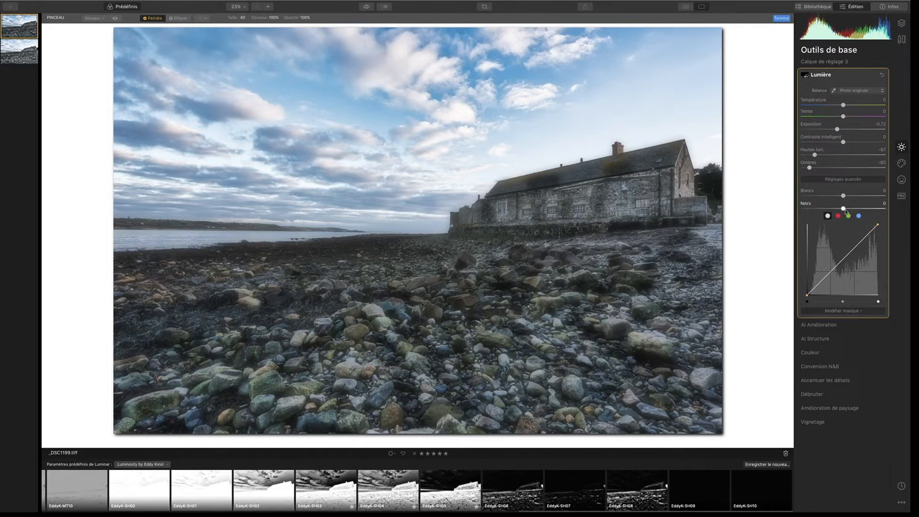
drag(843, 209, 828, 209)
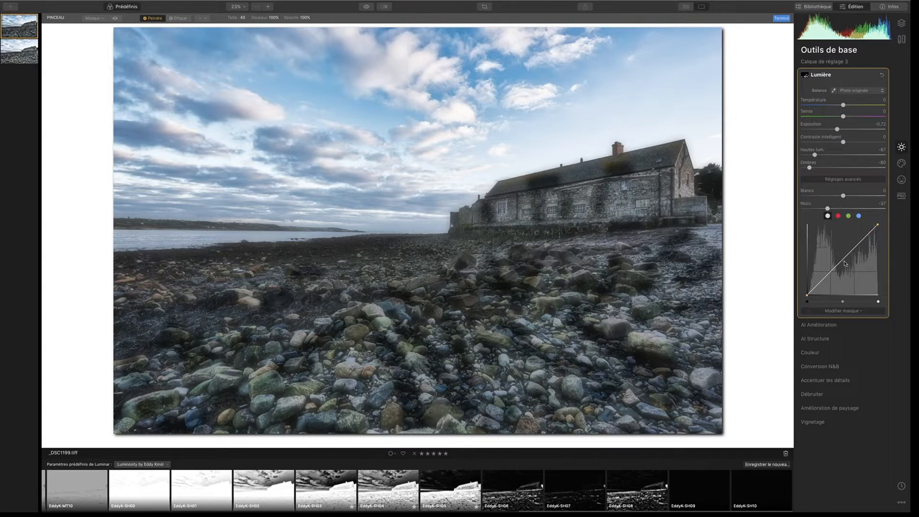
drag(842, 262, 848, 266)
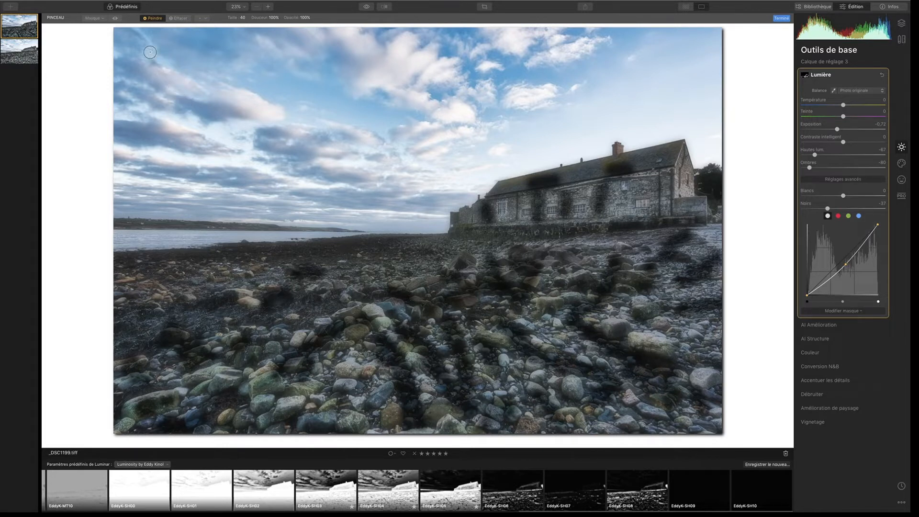
Try raising the brush mask's Progressivité to 187 and up to 999, and inspect the feathered mask overlay
click(94, 18)
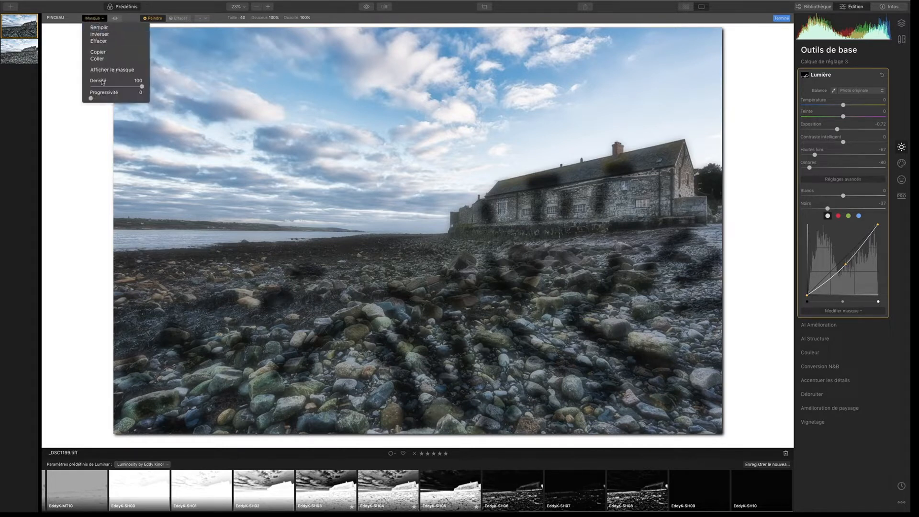
drag(94, 97, 130, 99)
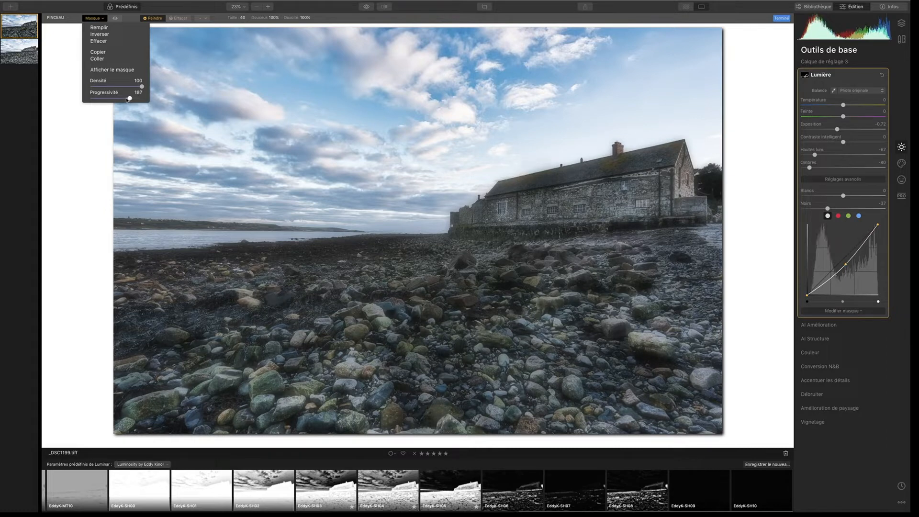
drag(131, 98, 143, 99)
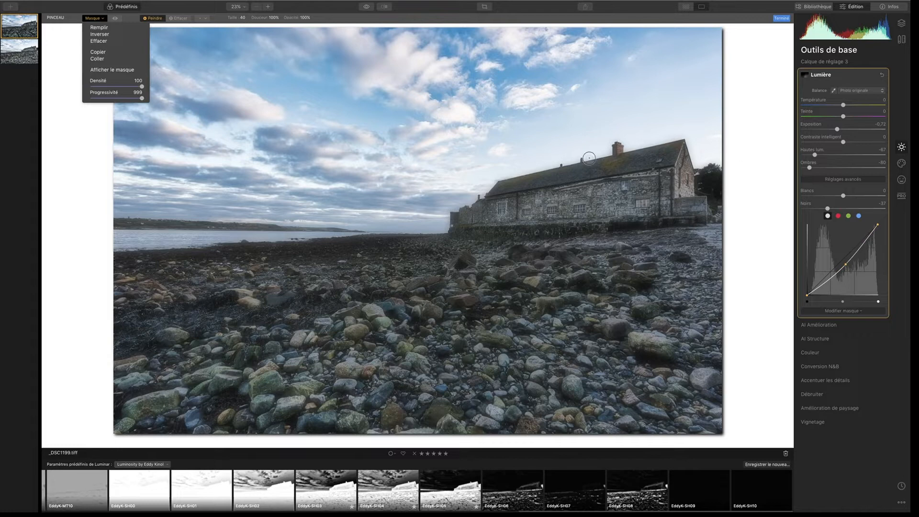
click(120, 19)
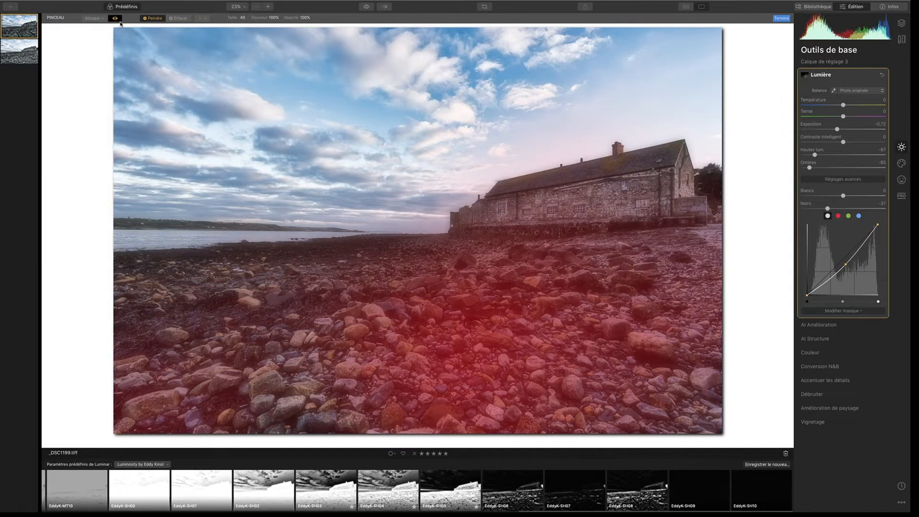
click(119, 19)
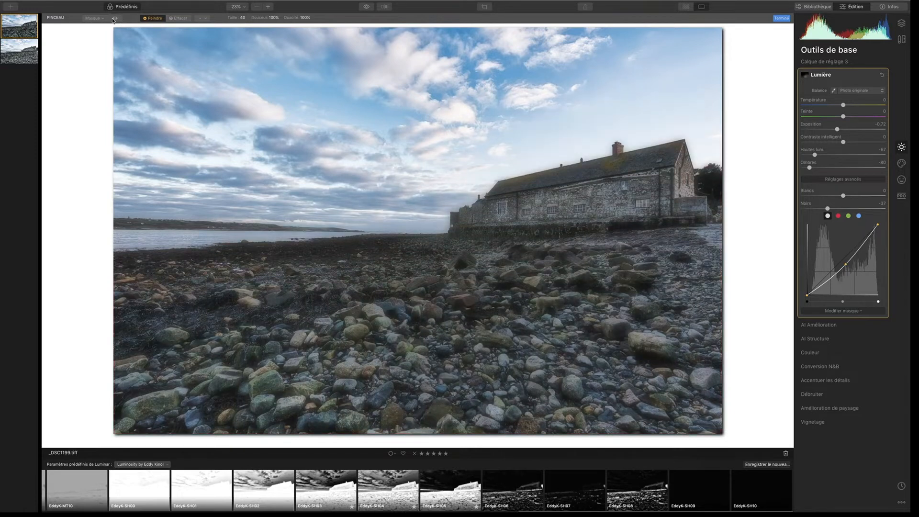
Set the brush mask's Progressivité to 16 and soften Lumière with exposure 0.06, highlights 4, shadows -6 and a straightened tone curve
click(93, 18)
drag(142, 99, 111, 99)
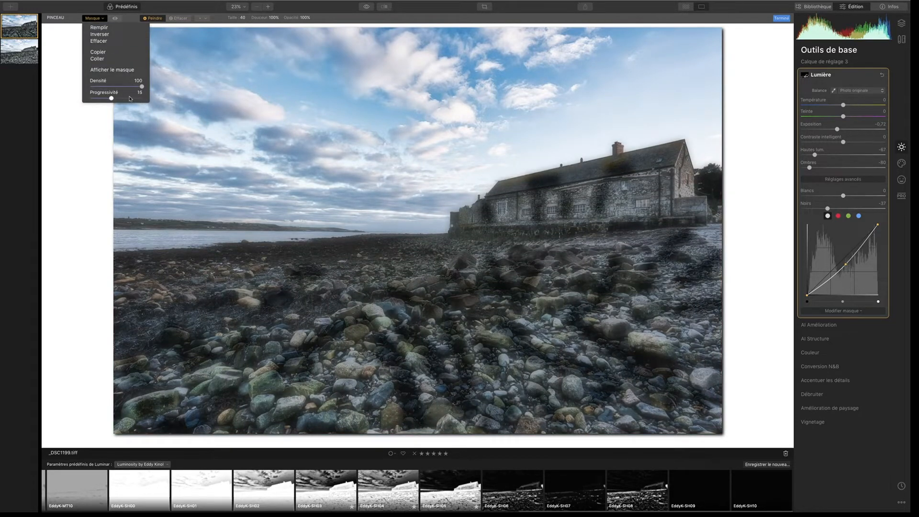
click(812, 167)
drag(812, 167, 847, 157)
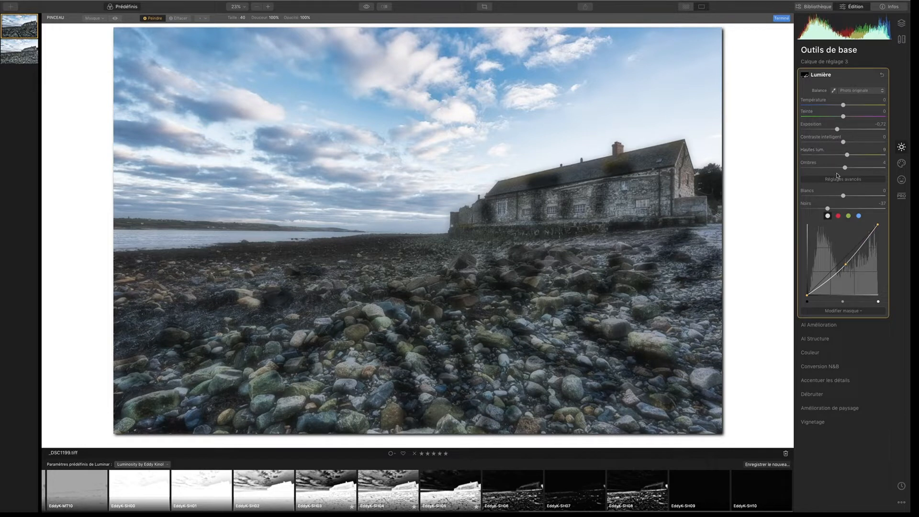
drag(847, 265, 845, 261)
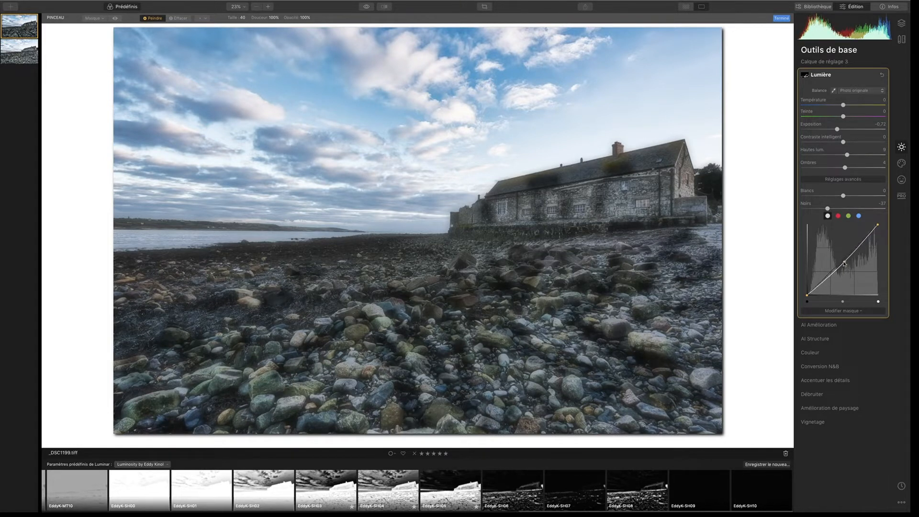
mouse_move(836, 129)
mouse_down()
mouse_move(854, 133)
mouse_move(845, 133)
mouse_up()
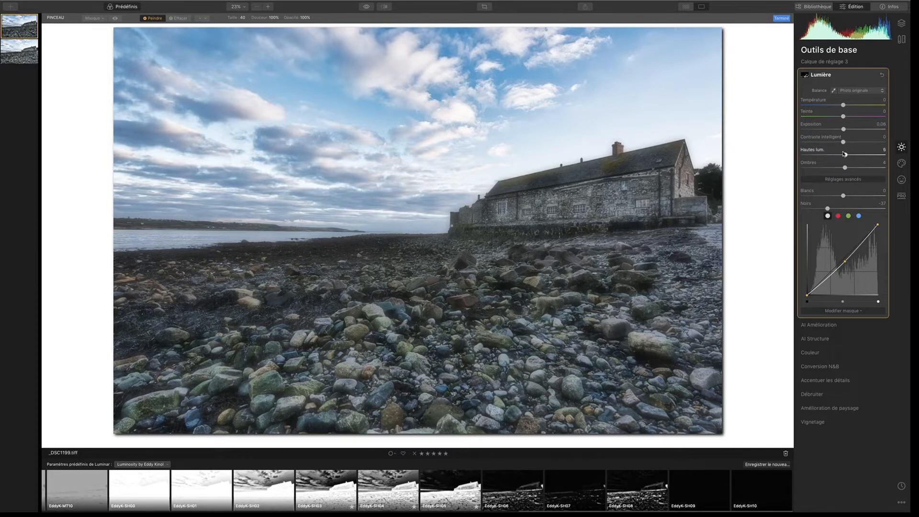
drag(843, 167, 841, 167)
drag(845, 263, 843, 261)
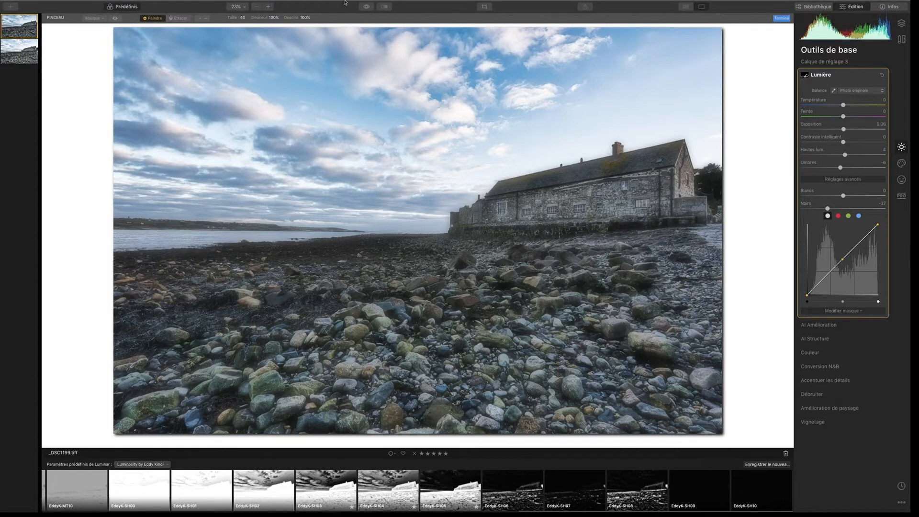
Compare the photo with and without Calque de réglage 3 by toggling the layer's visibility
click(903, 24)
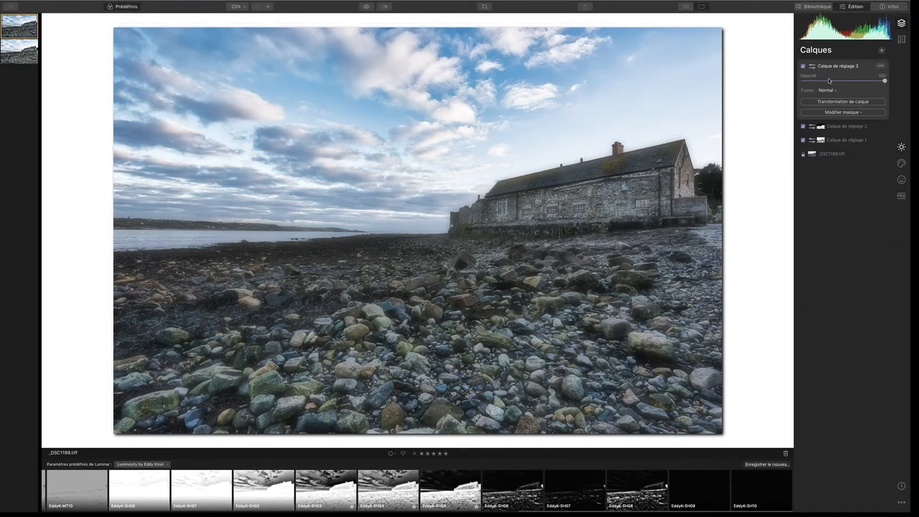
click(804, 67)
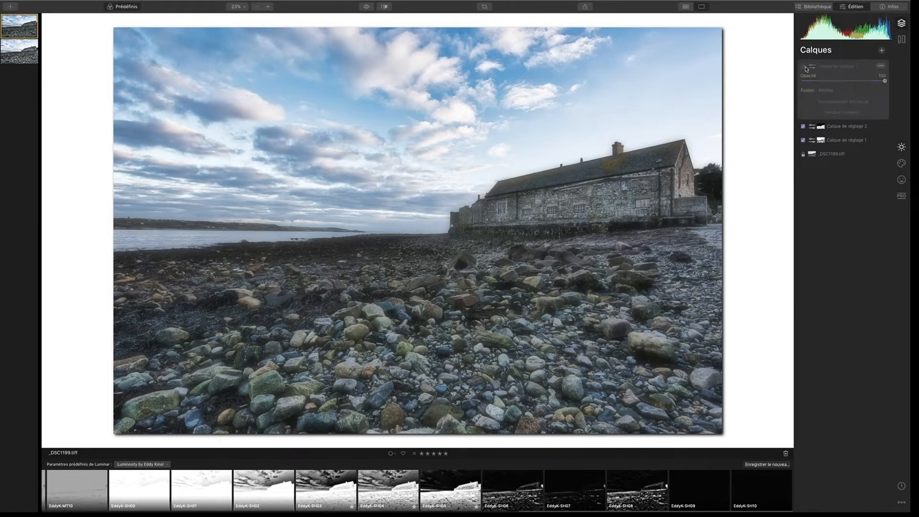
click(804, 66)
click(804, 66)
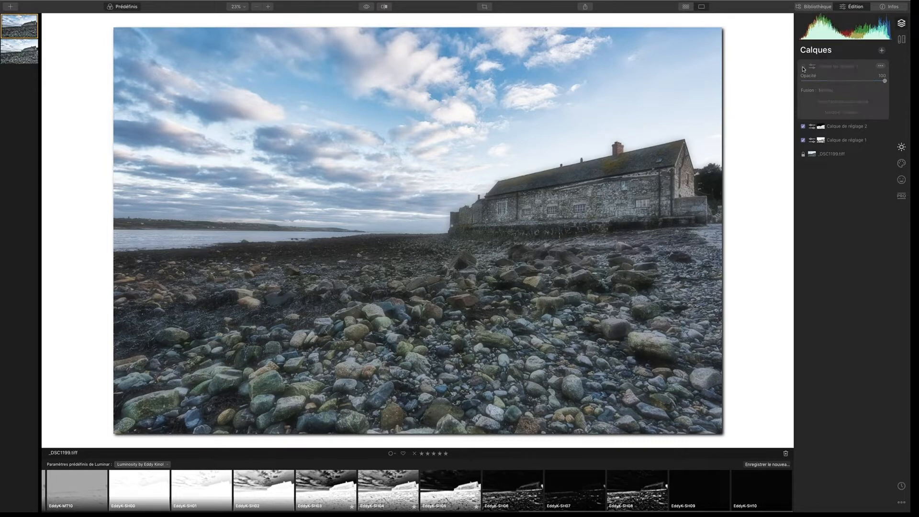
click(804, 67)
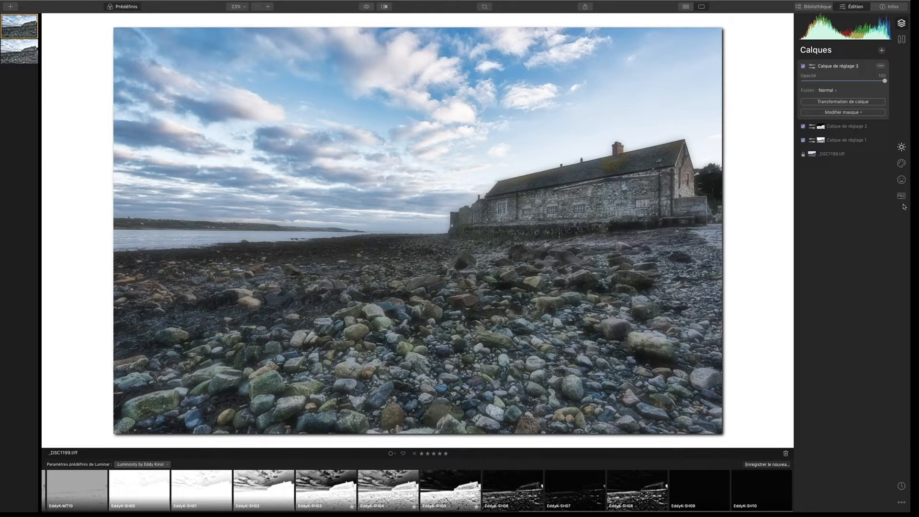
Add a Vignetage to Calque de réglage 3 centred on the stone building, with Quantité at -100 and Taille at 0
click(902, 147)
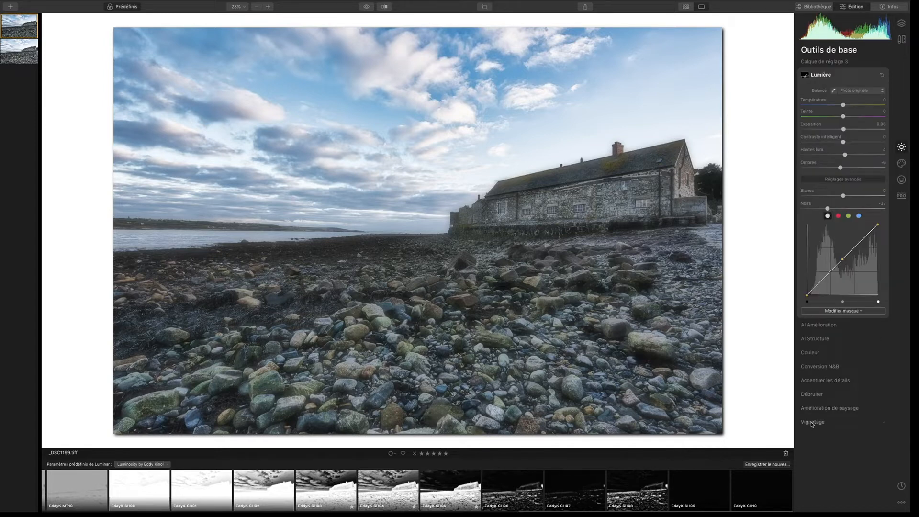
scroll(821, 422, down, 3)
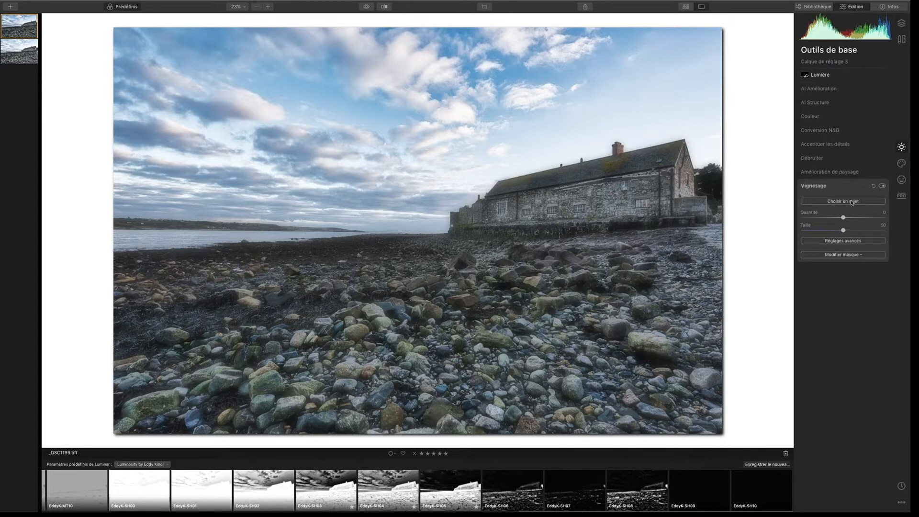
click(848, 206)
drag(814, 223, 777, 229)
Soften the vignette with Arrondi at 24, Progressivité at 100, Quantité at -74 and Taille at 3
click(849, 241)
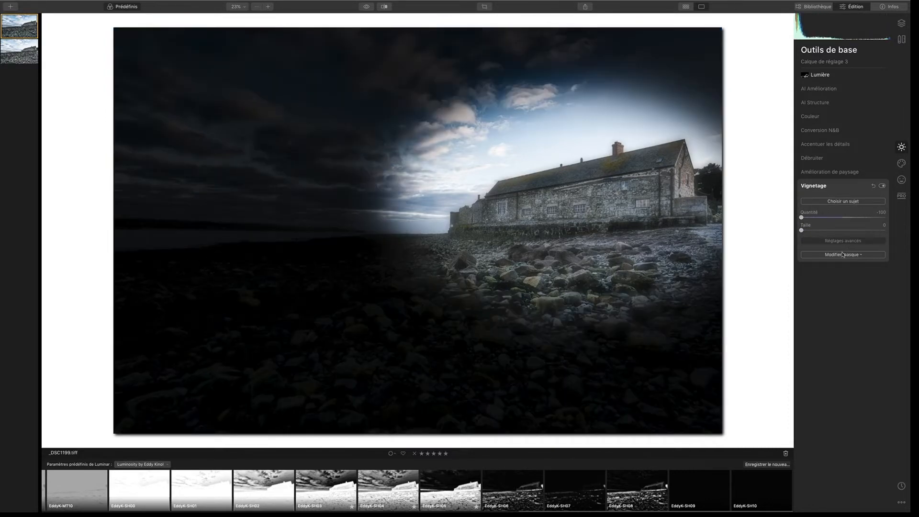
drag(843, 266, 885, 277)
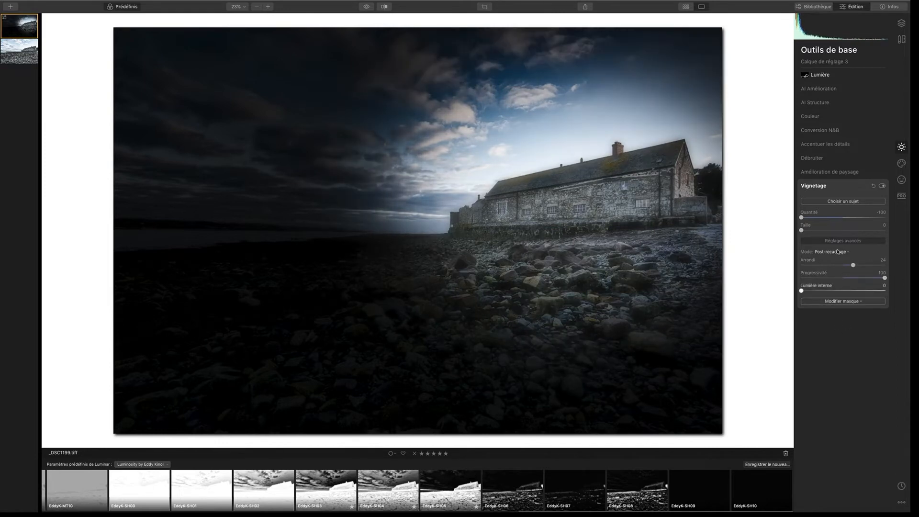
drag(802, 218, 813, 218)
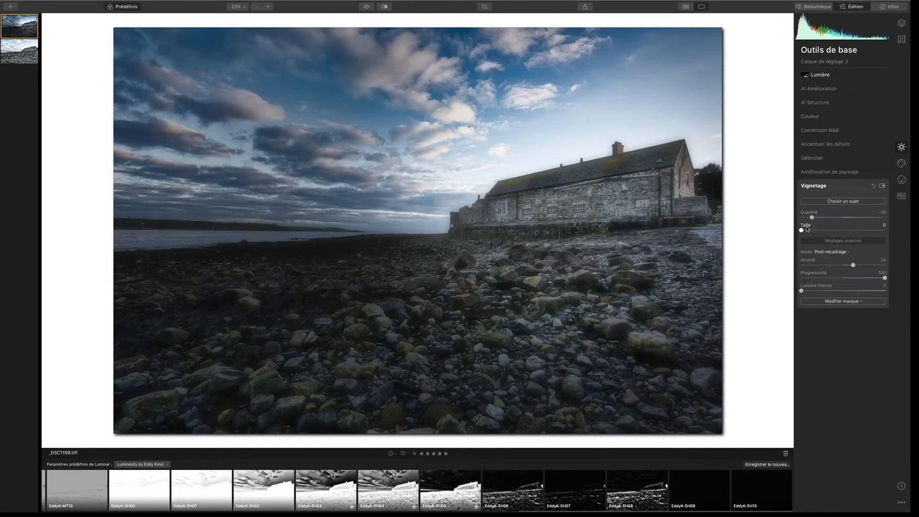
drag(802, 231, 804, 231)
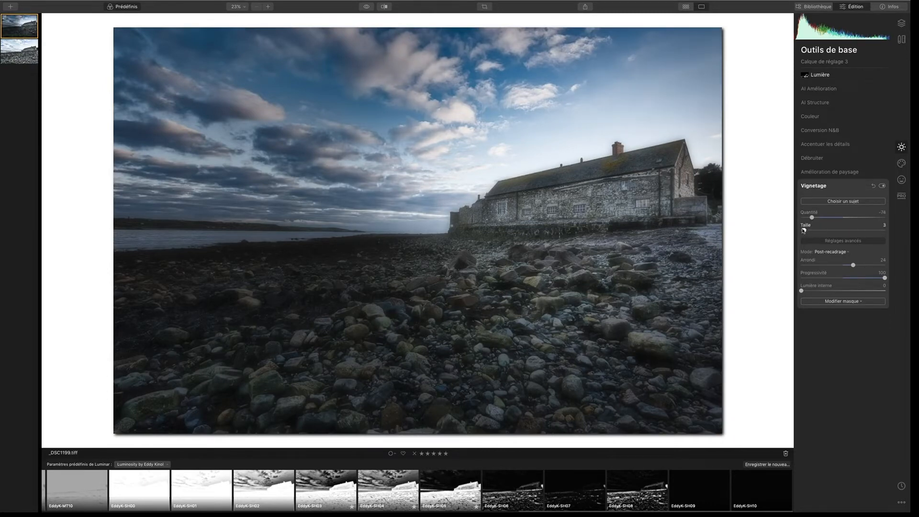
Try placing the vignette's subject point on the pebbles just below the stone building
click(843, 201)
click(639, 236)
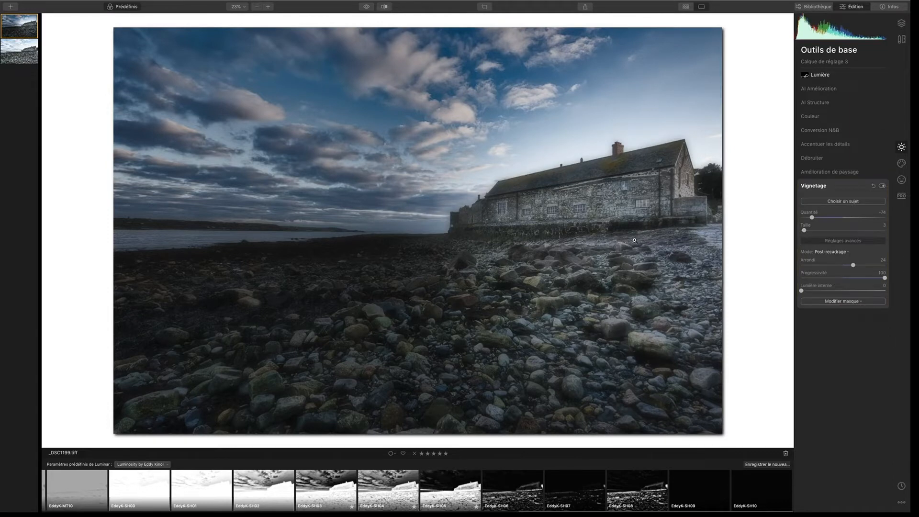
click(836, 203)
click(837, 203)
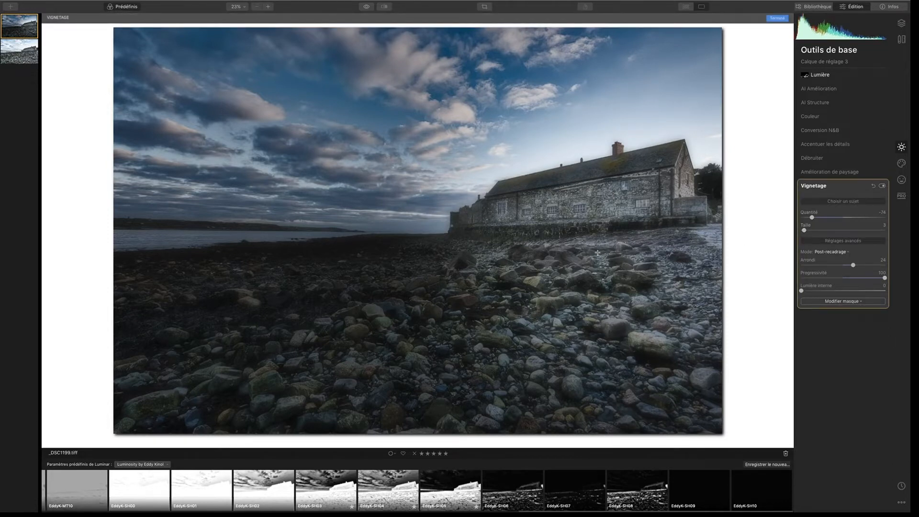
click(579, 251)
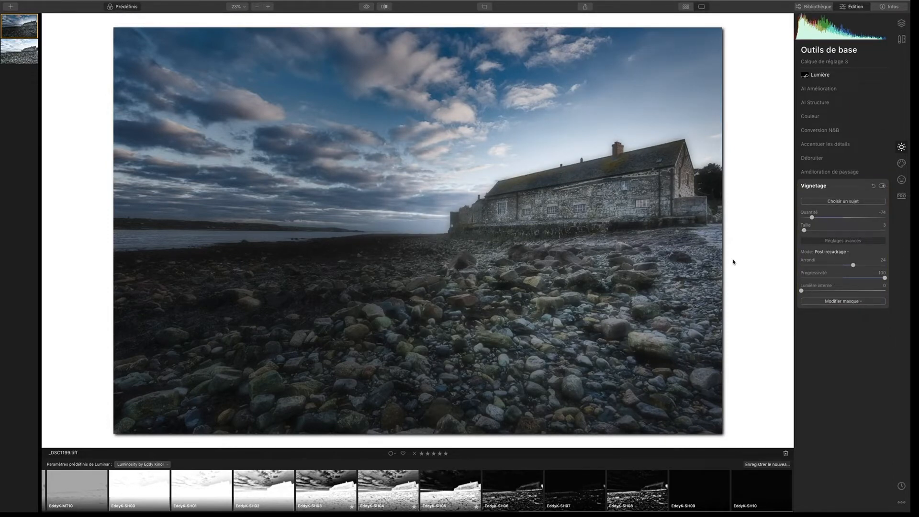
Set the vignette's Arrondi to 2, Taille to 0 and Quantité to -56
drag(853, 264, 844, 263)
mouse_move(805, 230)
mouse_down()
mouse_move(782, 232)
mouse_move(816, 217)
mouse_up()
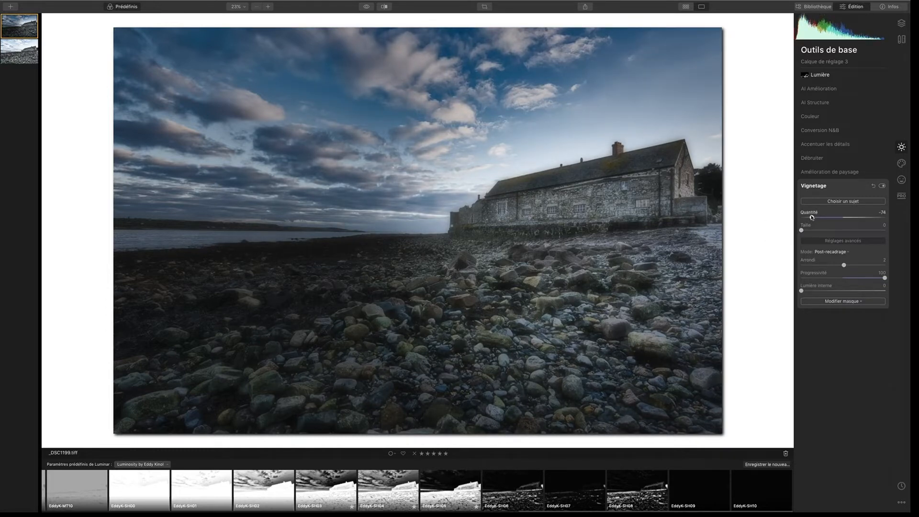
drag(815, 217, 819, 216)
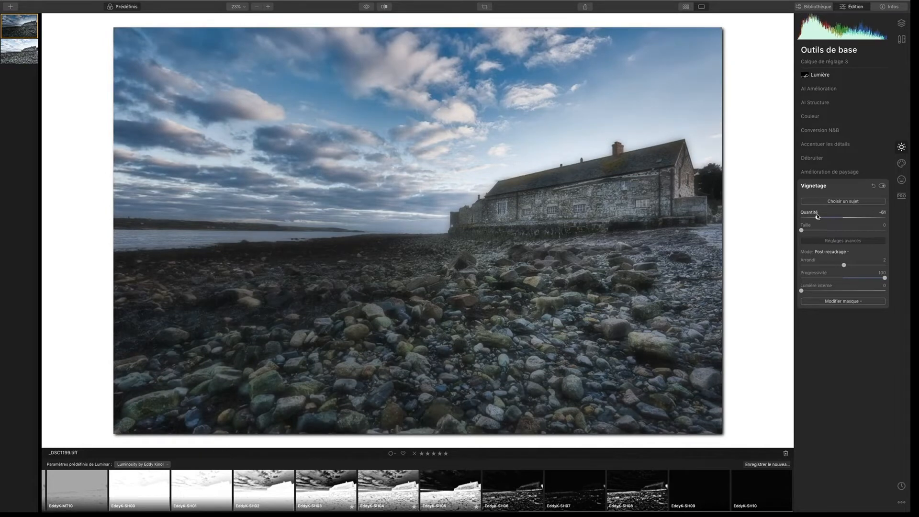
Re-centre the vignette on the rocks of the beach, closer to the middle of the photo
click(843, 201)
click(514, 249)
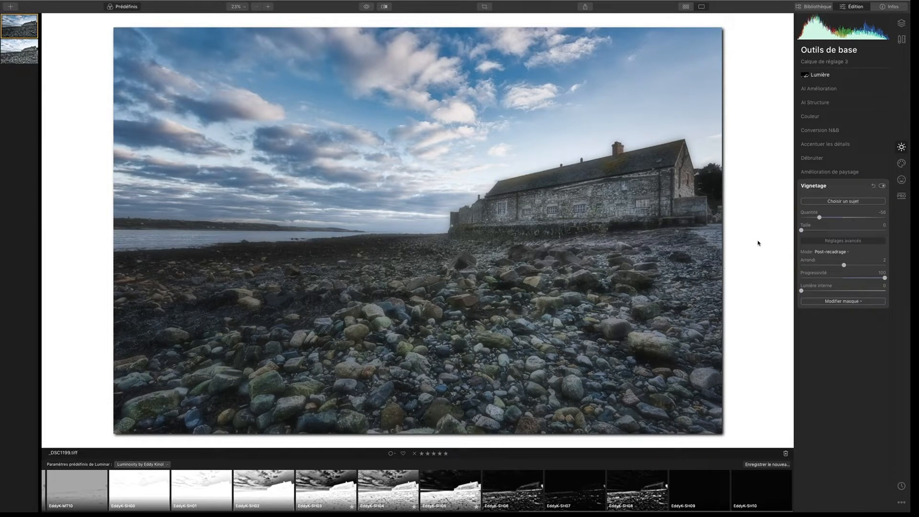
click(820, 201)
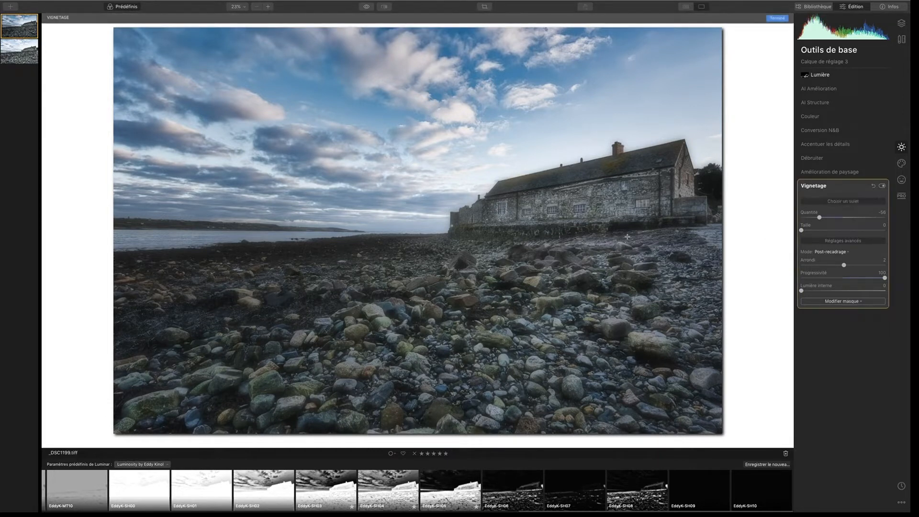
click(524, 266)
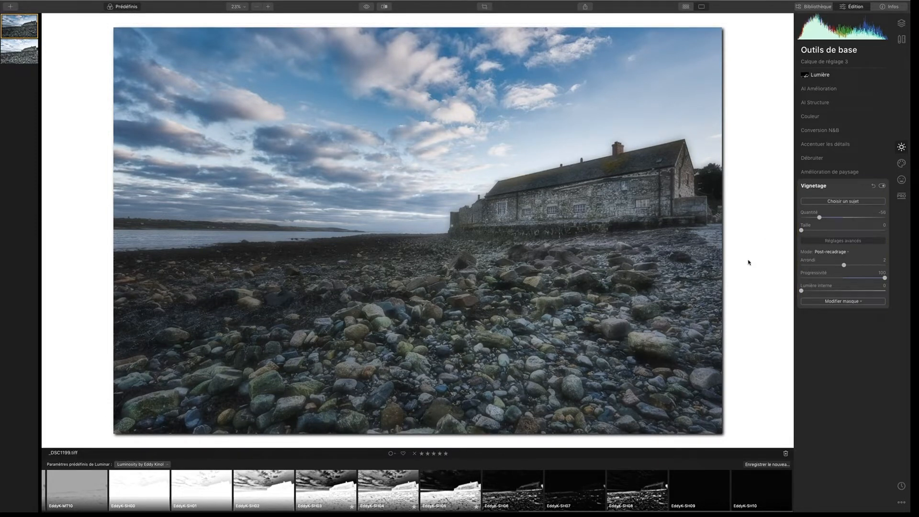
Set the vignette's Quantité to -58, preview the original photo, and enlarge the vignette's Taille to 54
drag(820, 218, 819, 218)
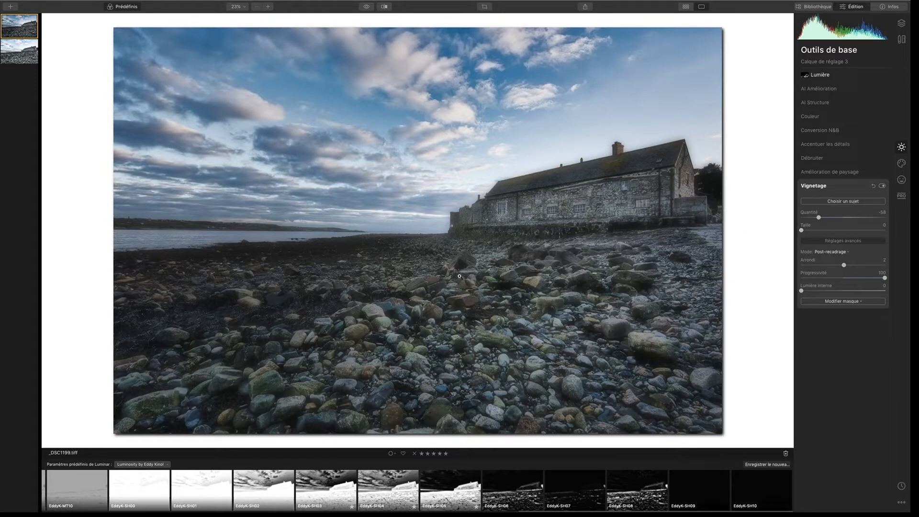
drag(366, 9, 366, 9)
drag(805, 233, 847, 230)
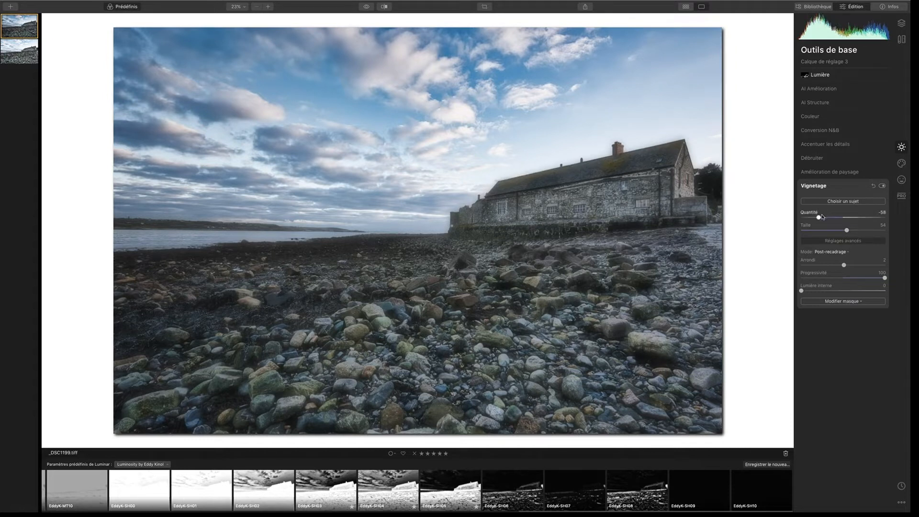
Compare the photo with and without the Vignetage filter by switching it off and on repeatedly
click(882, 187)
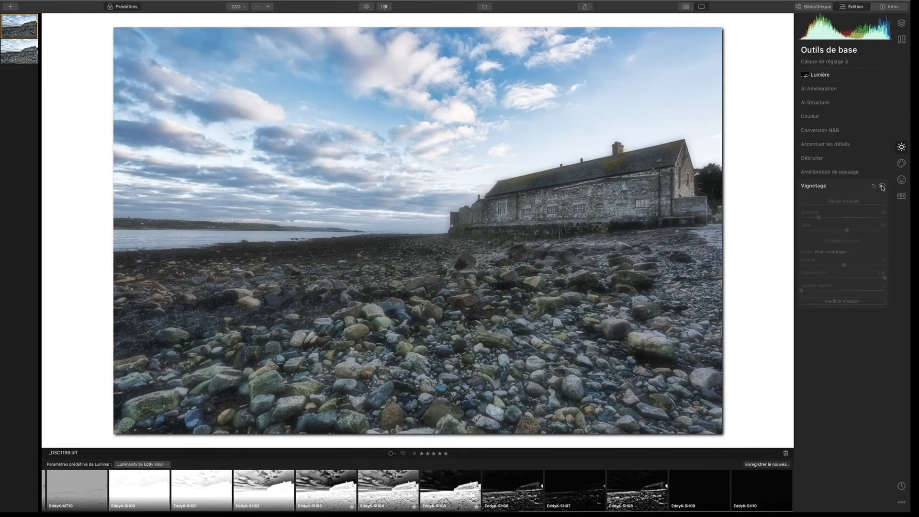
click(882, 187)
click(882, 187)
click(882, 186)
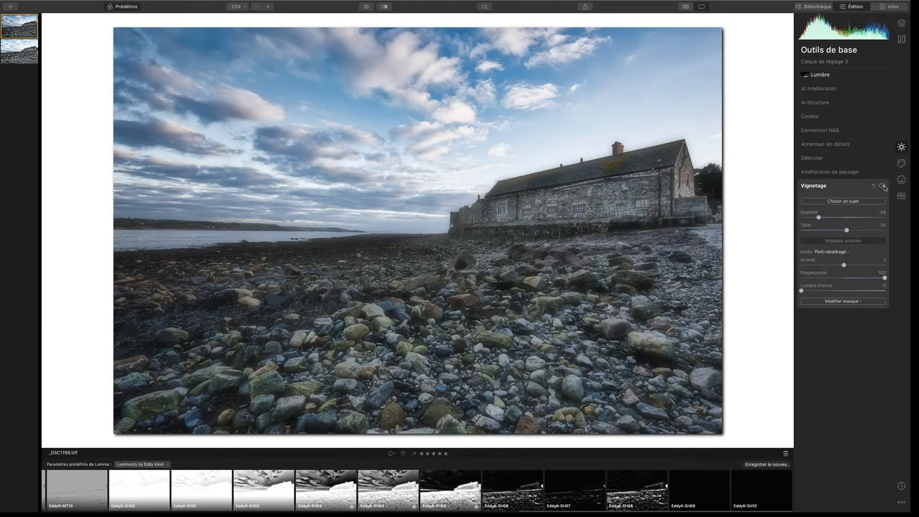
click(883, 187)
click(883, 186)
Darken the sky colours with the Couleur filter, setting Luminance to -23 for the blues and -28 for the cyans
click(902, 163)
click(902, 147)
click(811, 117)
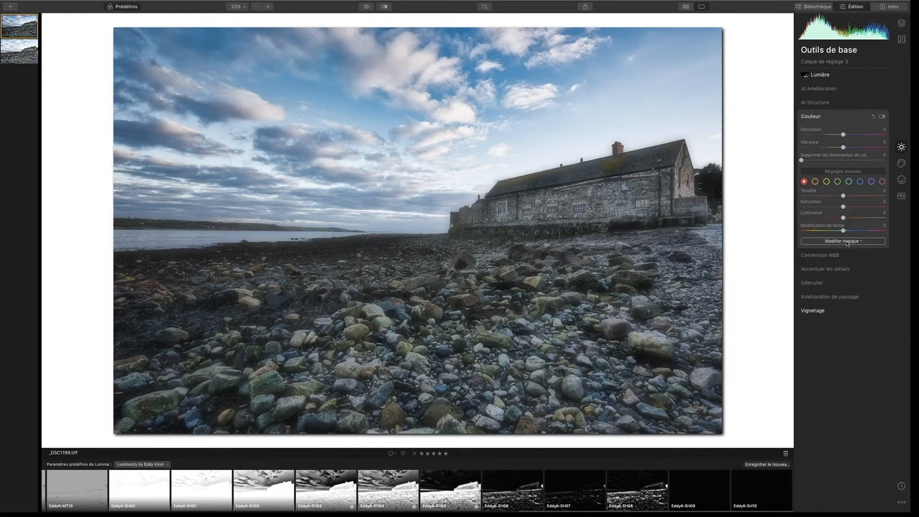
click(861, 183)
drag(843, 219, 838, 218)
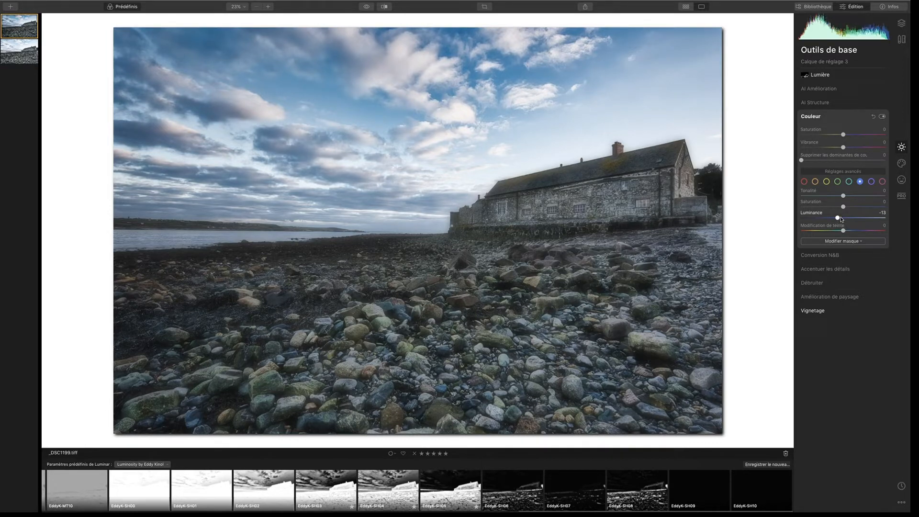
drag(837, 218, 834, 218)
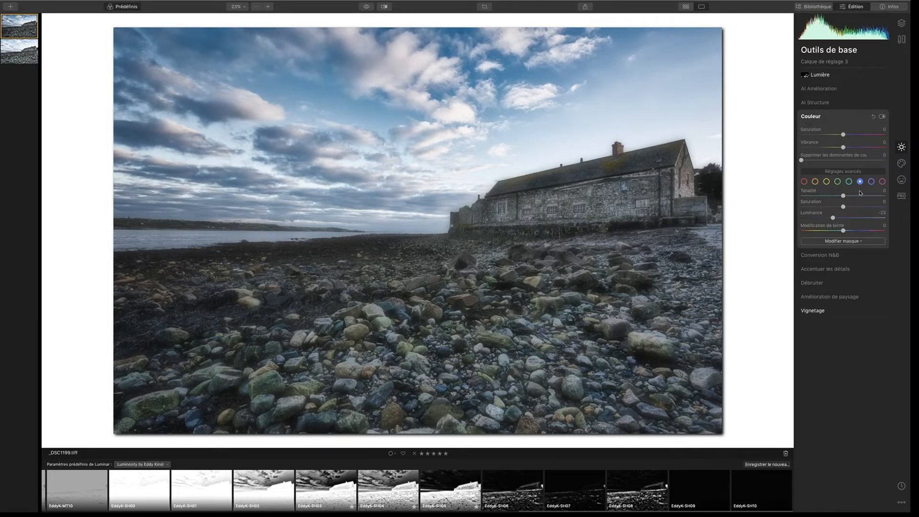
click(849, 181)
drag(844, 219, 831, 218)
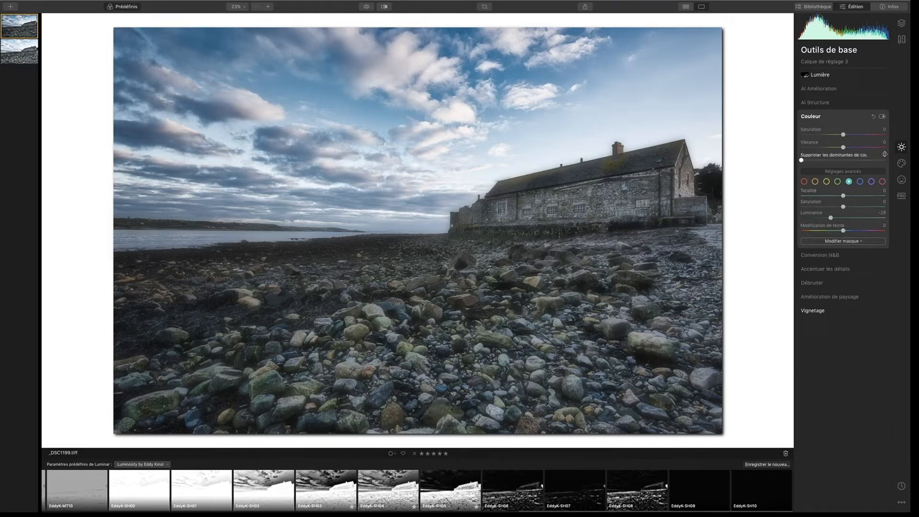
Compare the edited photo with the original several times using the before/after preview
click(367, 7)
click(368, 7)
click(366, 7)
click(365, 8)
click(362, 9)
click(361, 12)
click(365, 8)
click(364, 10)
click(363, 10)
click(362, 11)
Add a new adjustment layer above the existing ones and open its basic Lumière filter
click(903, 22)
click(881, 50)
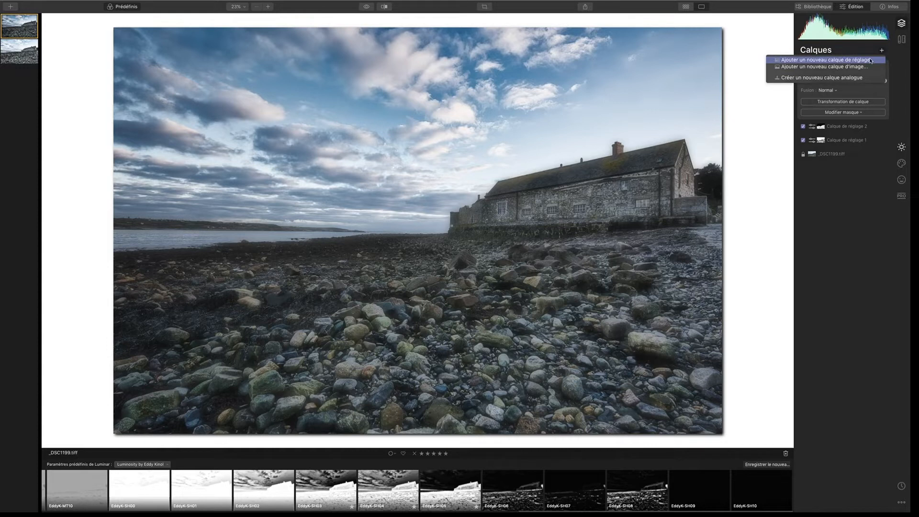
click(871, 60)
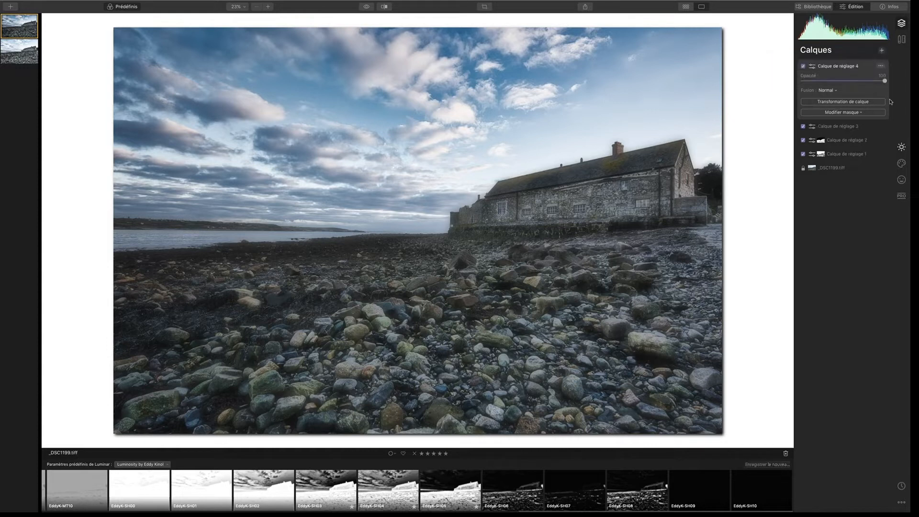
click(903, 148)
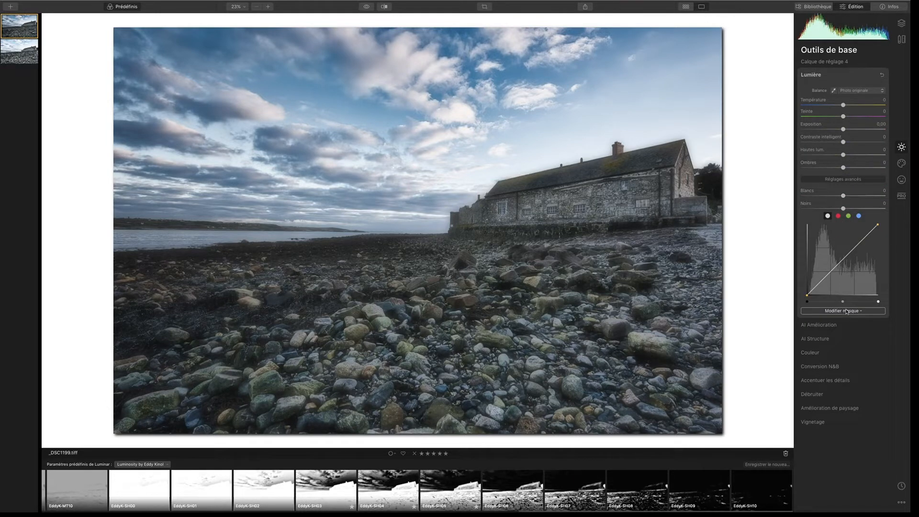
Draw a radial mask for the Lumière filter as a wide, flat ellipse over the stones in the photo's lower-left foreground
click(847, 312)
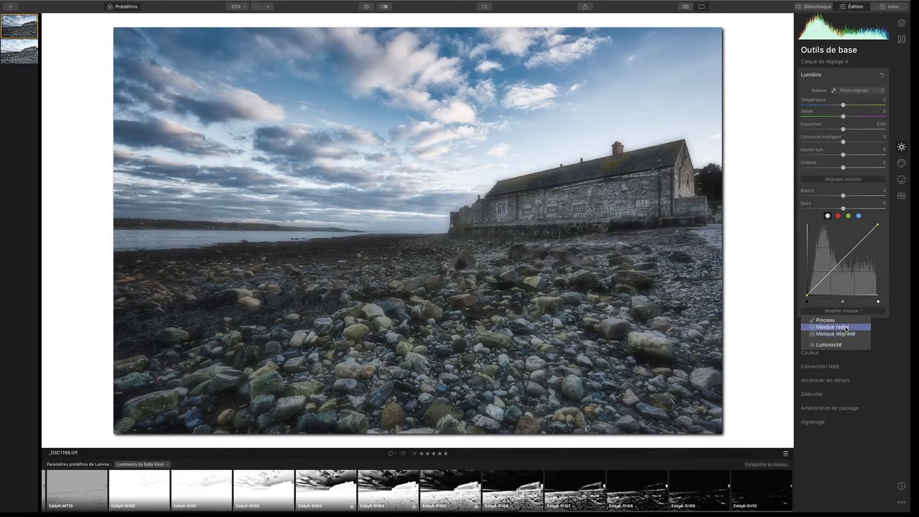
click(845, 327)
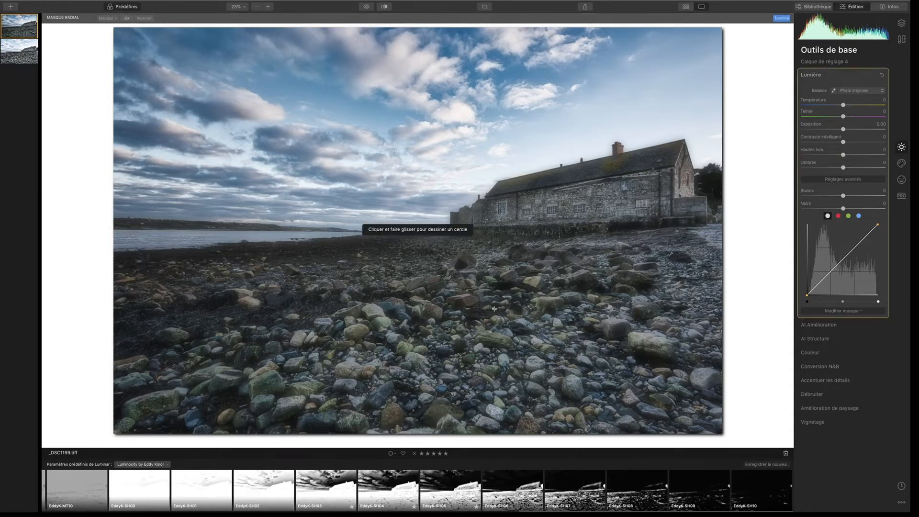
mouse_move(340, 313)
mouse_down()
mouse_move(461, 317)
mouse_move(392, 318)
mouse_up()
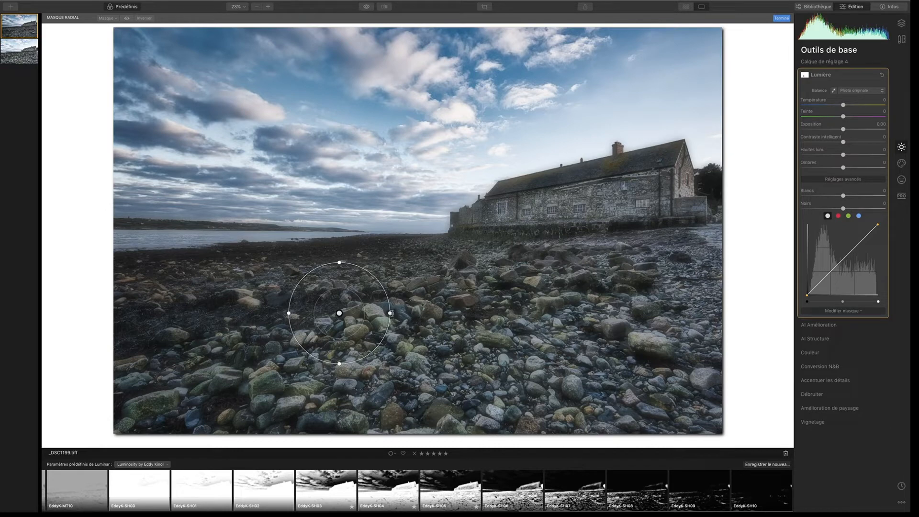
drag(390, 314, 544, 308)
drag(342, 364, 342, 370)
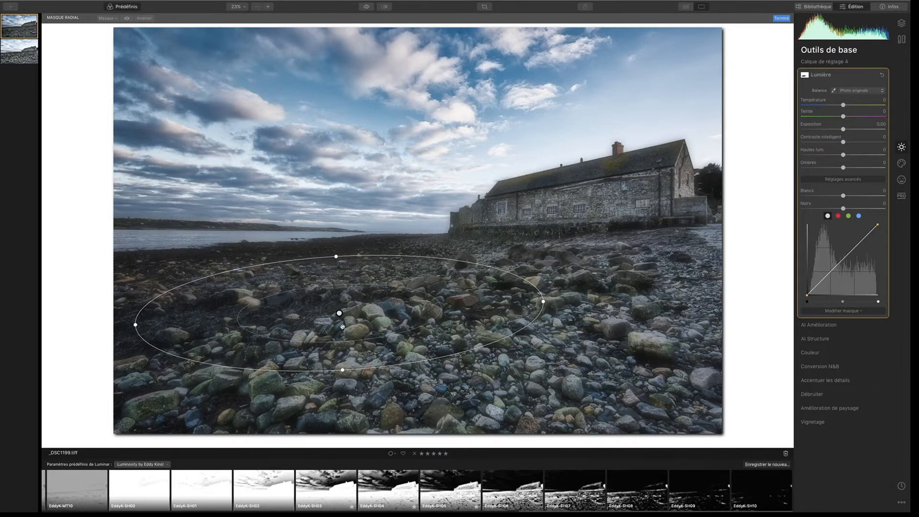
drag(339, 313, 334, 352)
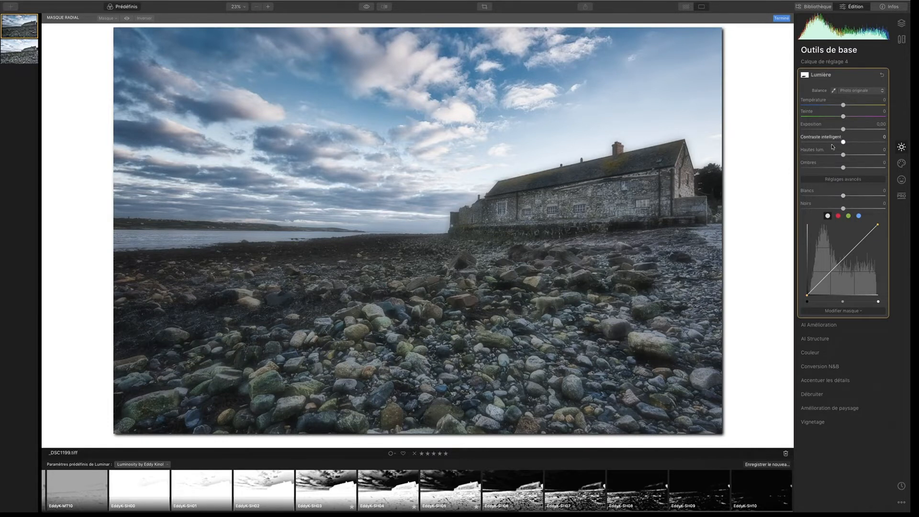
Invert the radial mask to brighten only the stones inside, set Exposition to 0.45, and shift the ellipse farther down and left
drag(843, 130, 857, 132)
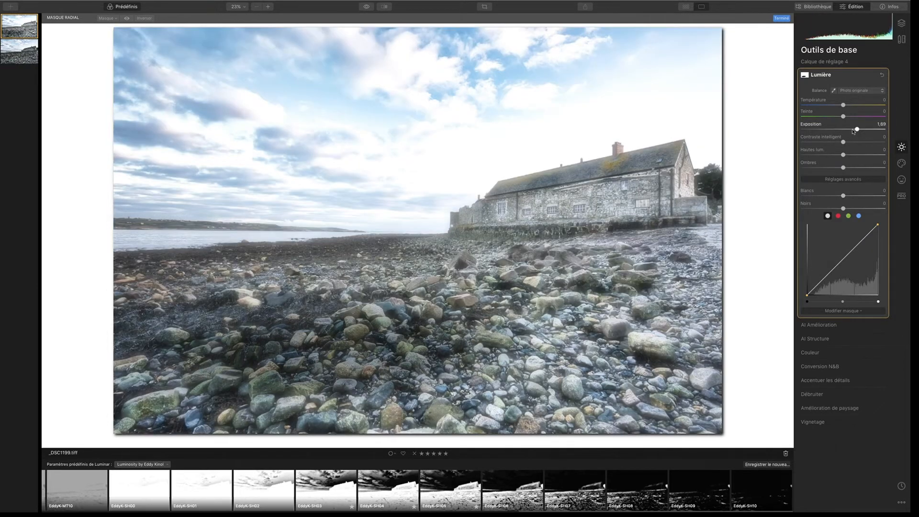
click(143, 19)
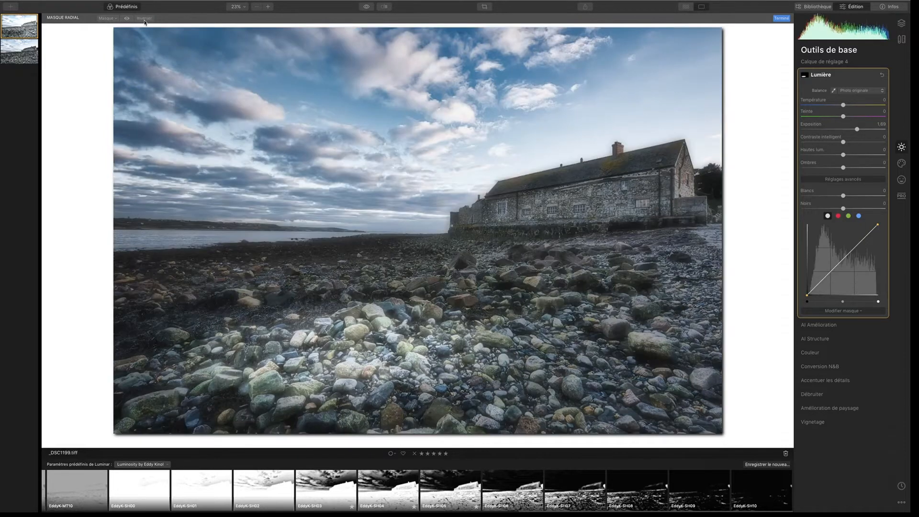
click(113, 20)
click(127, 70)
drag(338, 352, 298, 347)
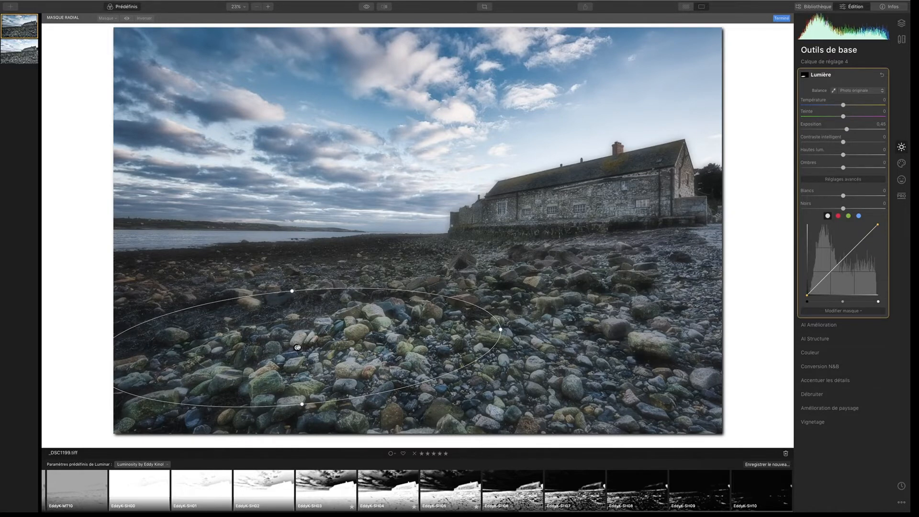
drag(297, 347, 293, 367)
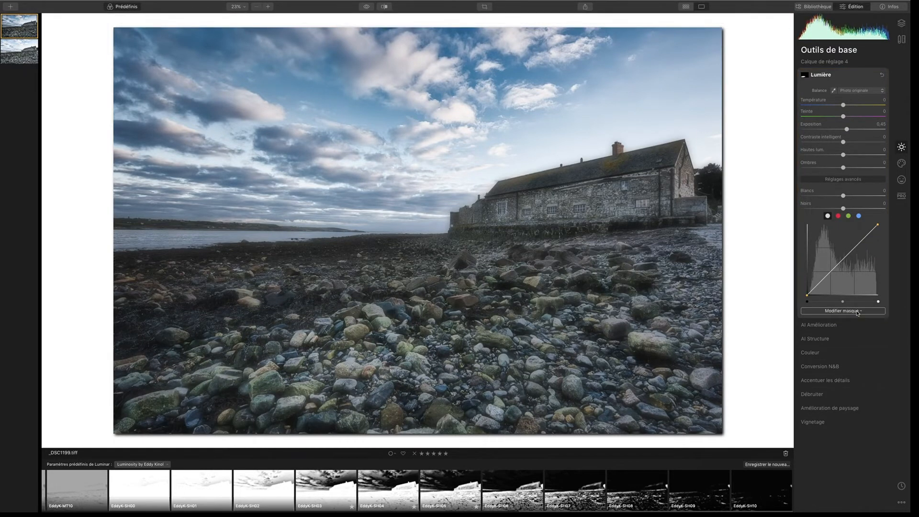
Add a second radial mask over the stones below the building and invert the mask so only the ellipses are brightened
click(857, 312)
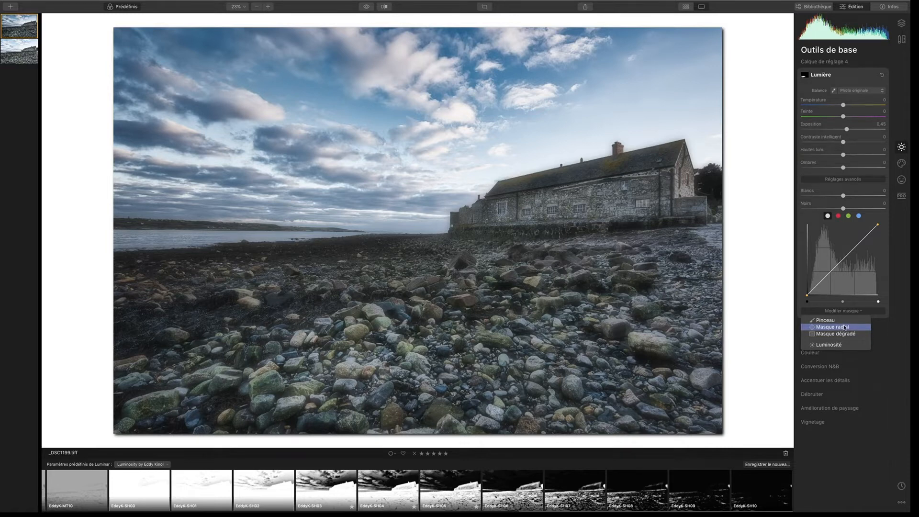
click(845, 327)
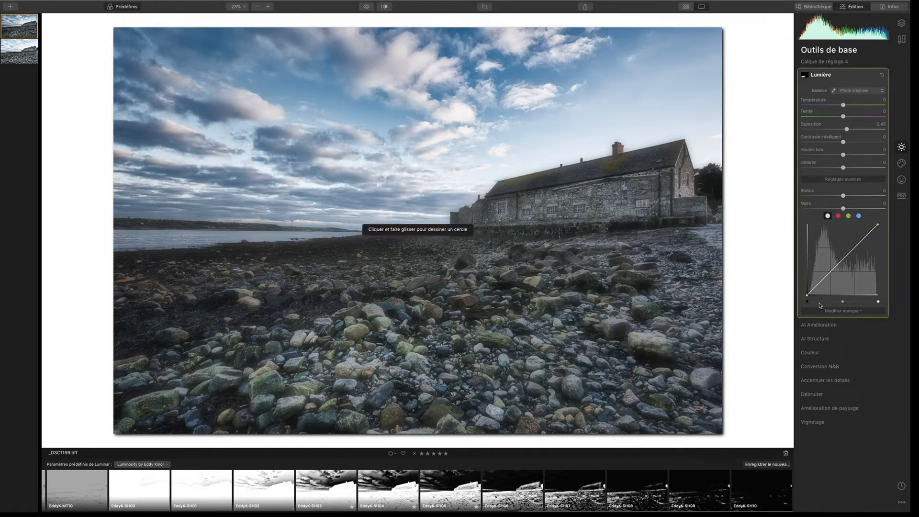
drag(560, 283, 656, 284)
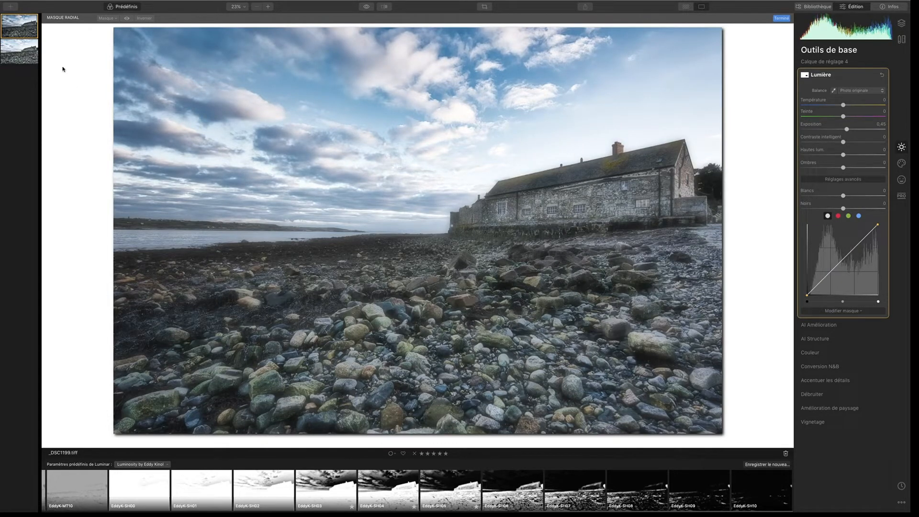
click(144, 18)
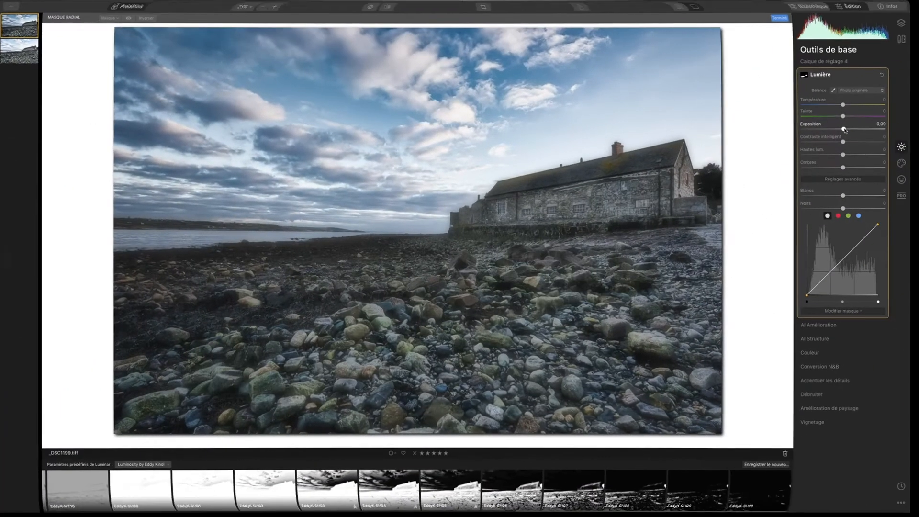
Adjust the masked Lumière filter to Exposition 0.39 and Contraste intelligent 18
drag(845, 130, 849, 129)
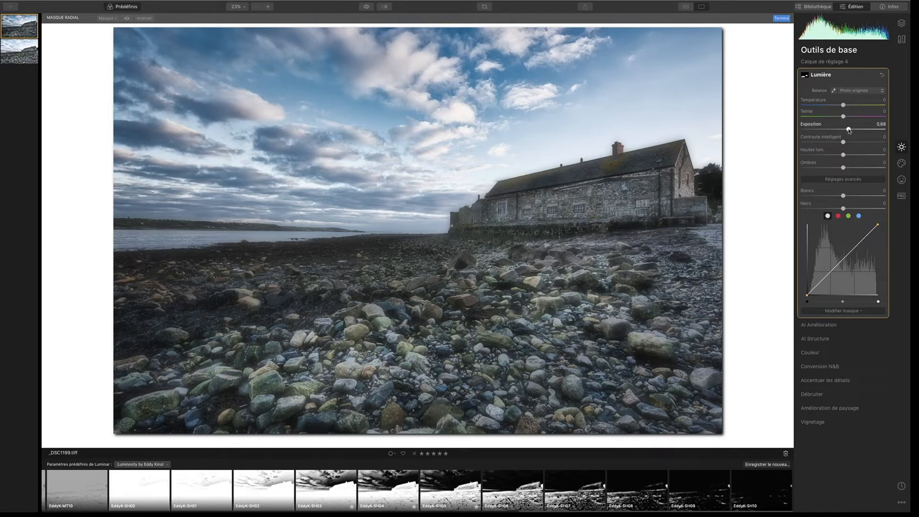
drag(849, 130, 852, 142)
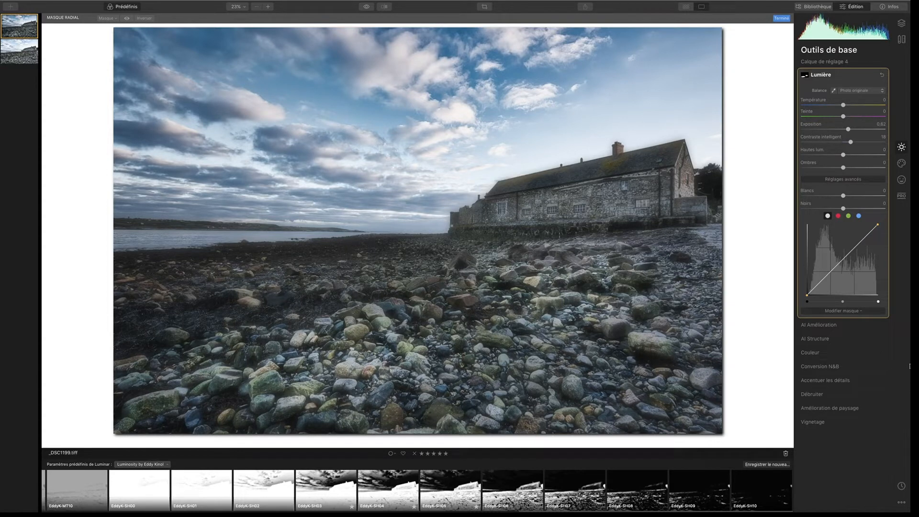
drag(848, 130, 847, 131)
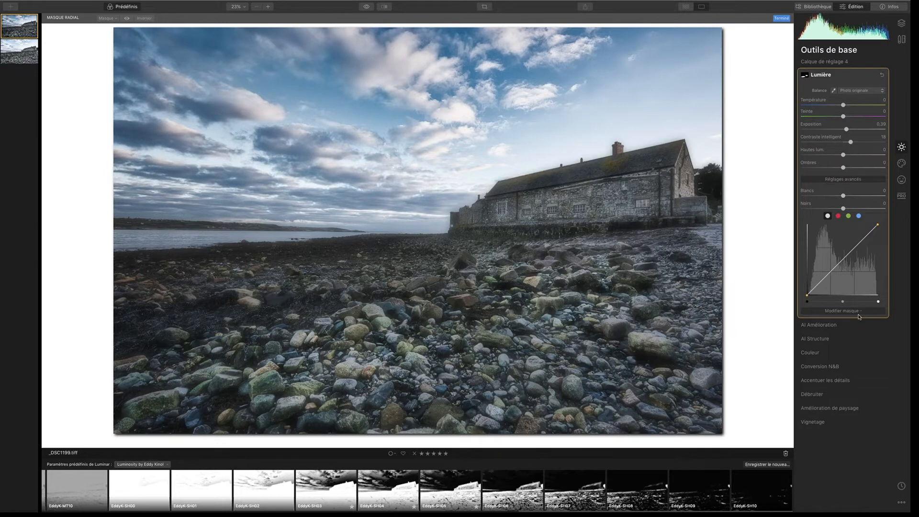
Open the Lumière mask with the Pinceau tool, display its overlay, soften it with Progressivité 564, and hide the overlay
click(859, 312)
click(858, 313)
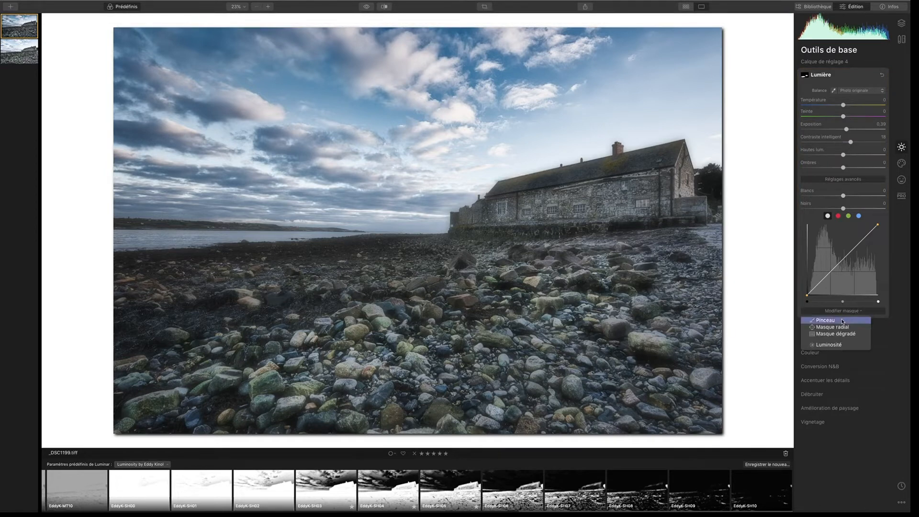
click(840, 320)
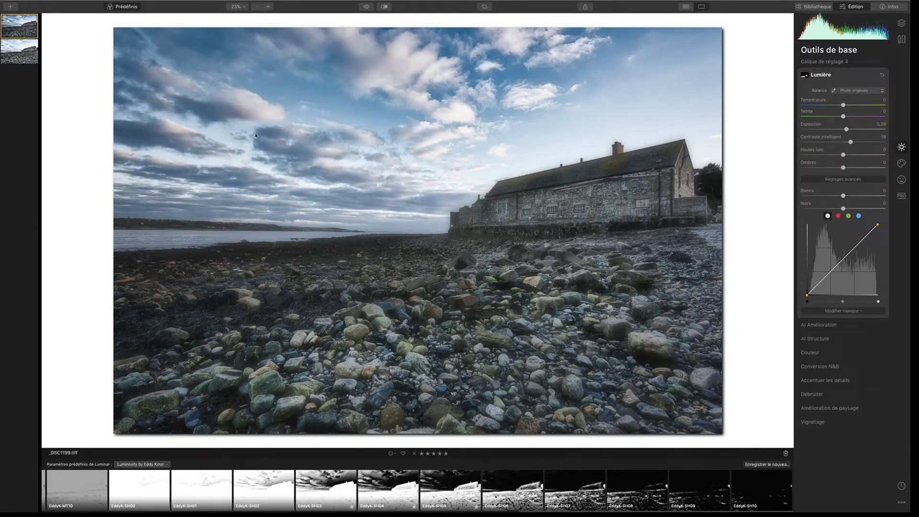
click(839, 312)
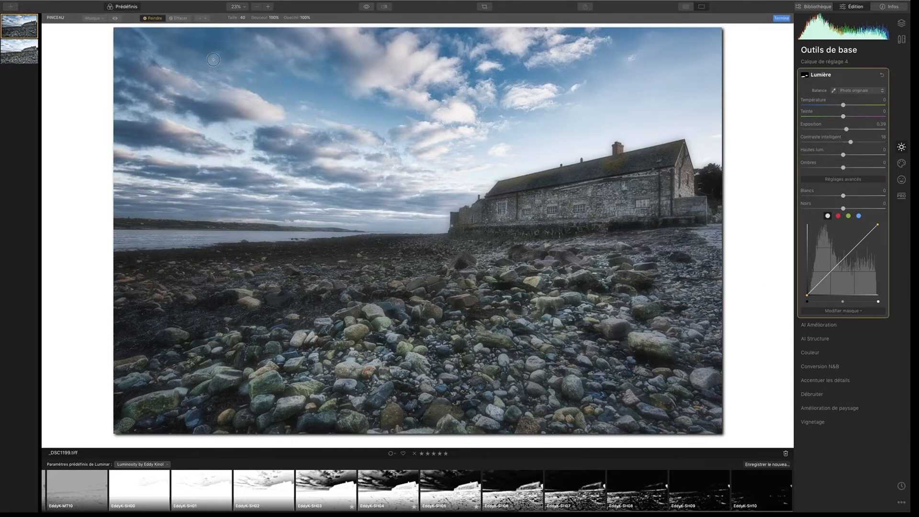
click(115, 19)
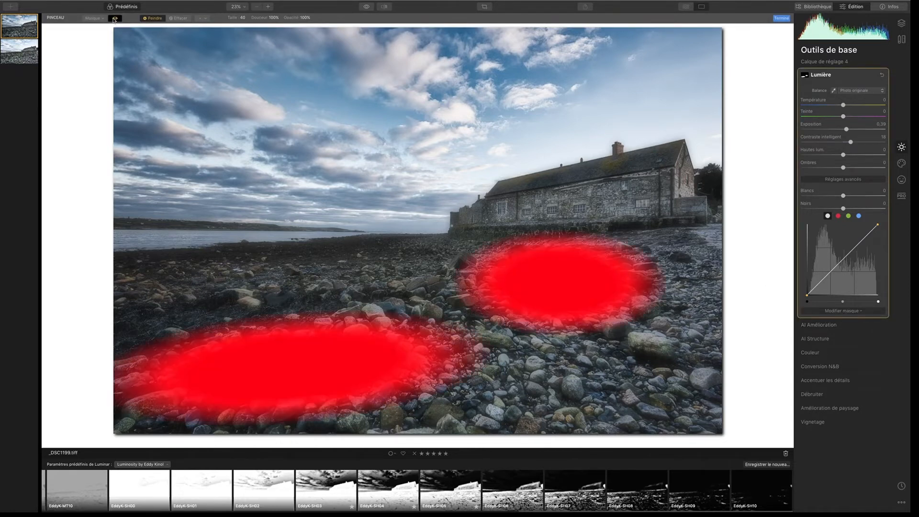
click(98, 18)
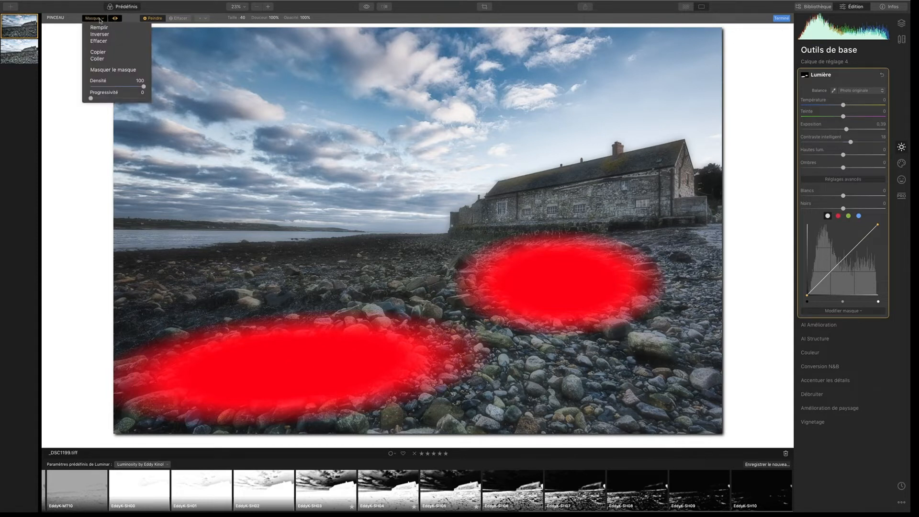
drag(95, 99, 138, 99)
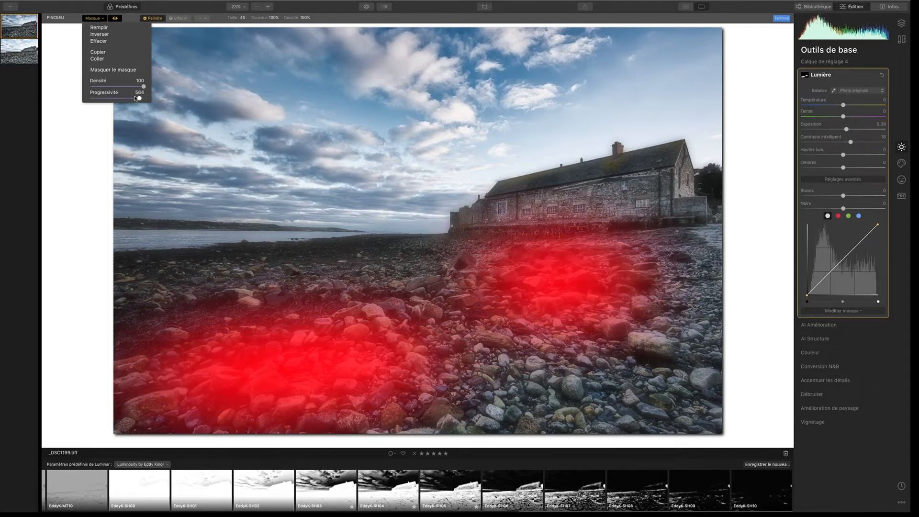
click(115, 19)
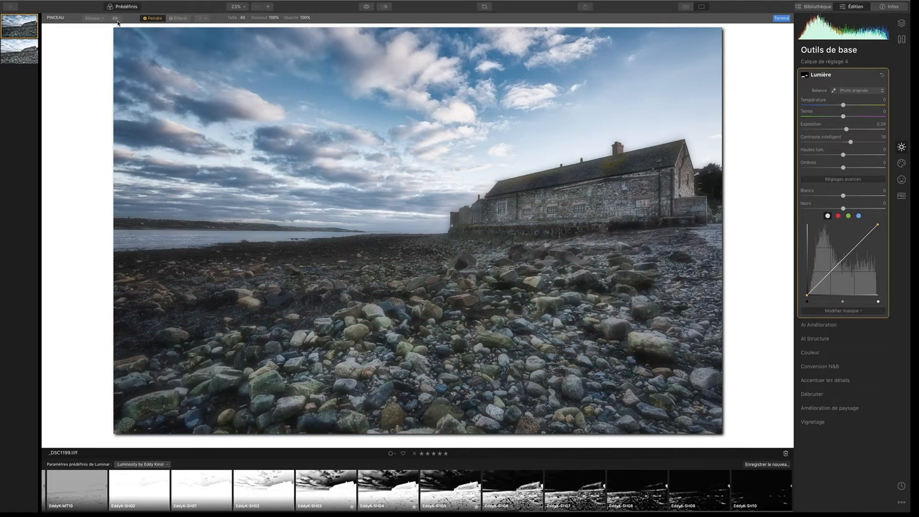
Compare the mask without feathering by setting Progressivité to 0, and raise it to 685
click(94, 18)
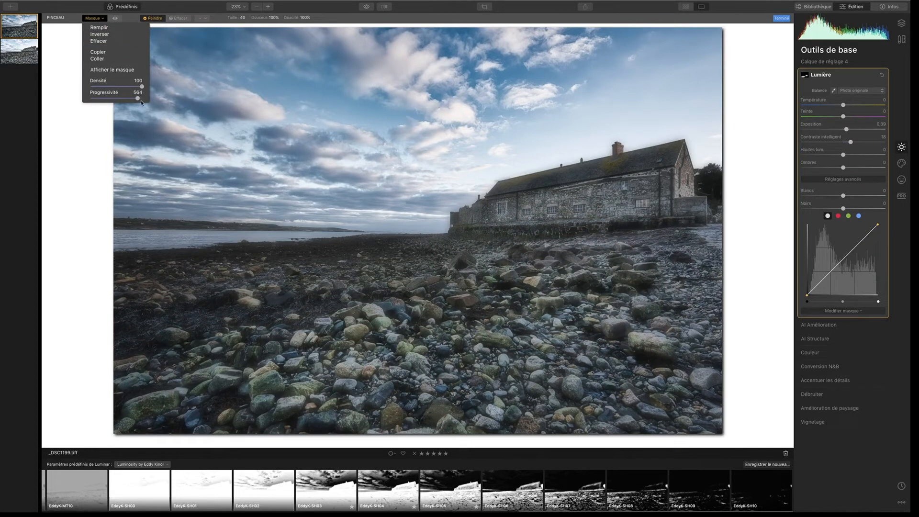
drag(138, 99, 78, 107)
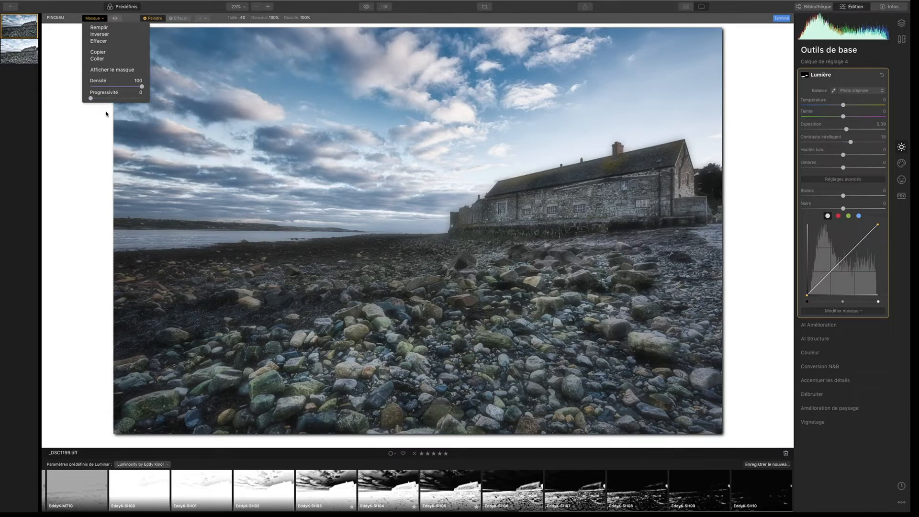
drag(89, 99, 138, 98)
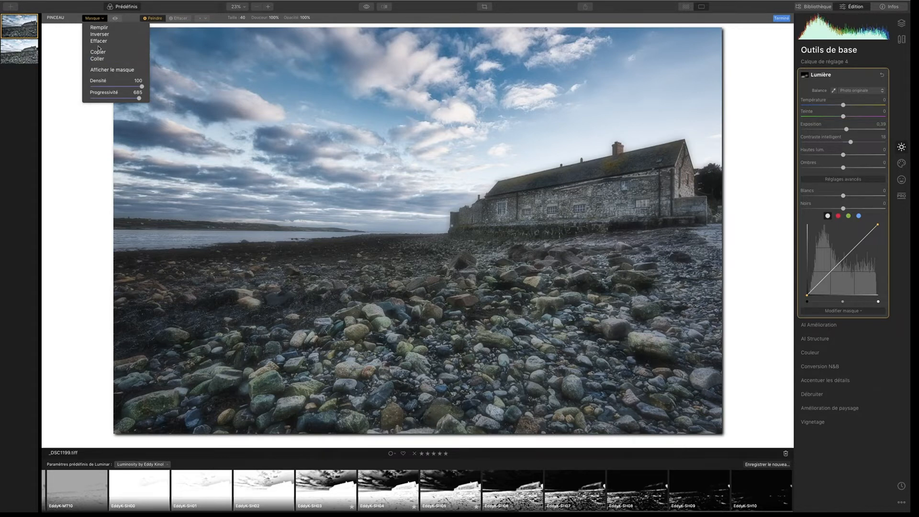
click(128, 21)
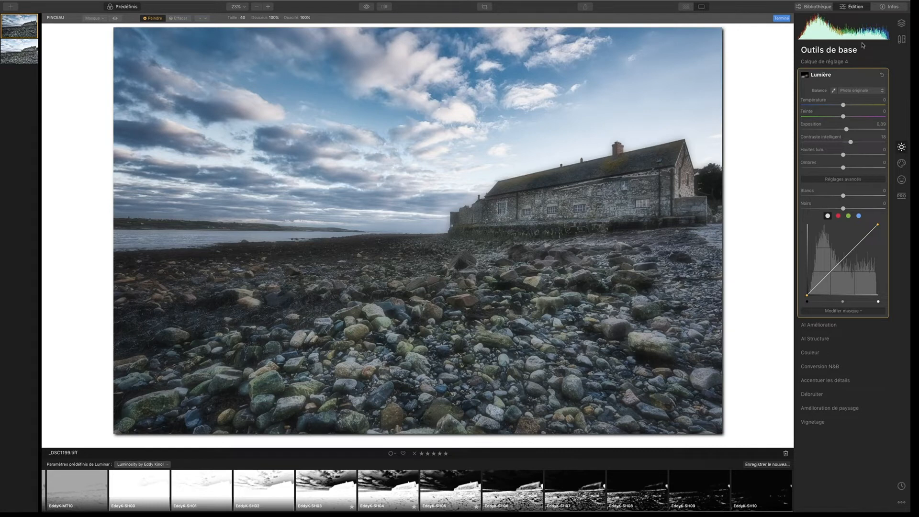
Add another new adjustment layer and switch the preset collection to Eddy Kinol Pack Style looks vol01
click(902, 23)
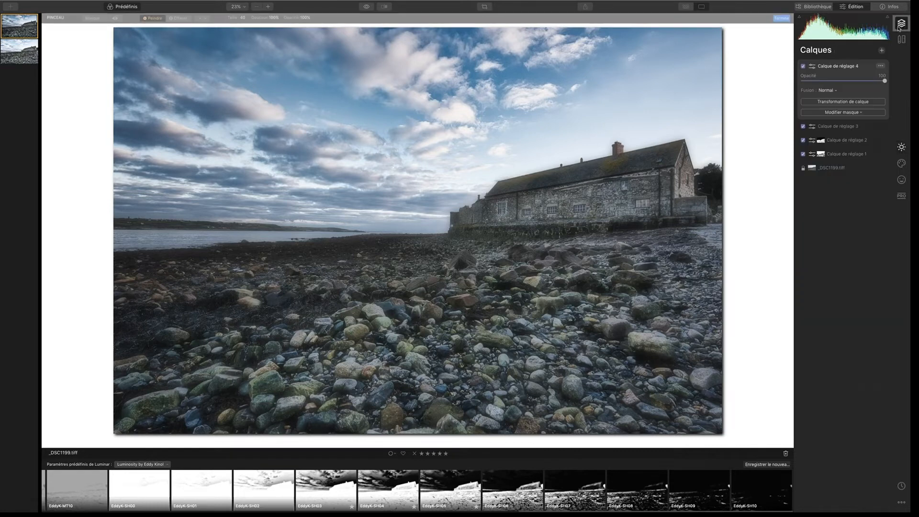
click(882, 50)
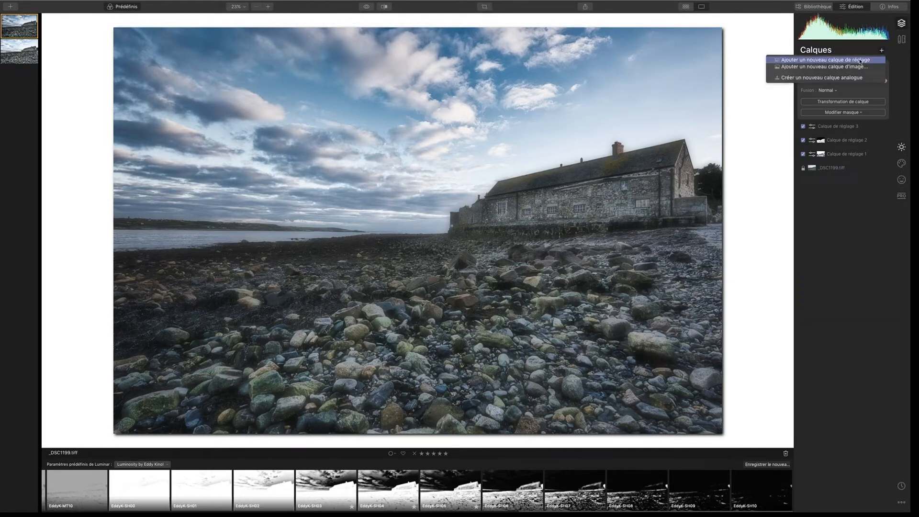
click(860, 61)
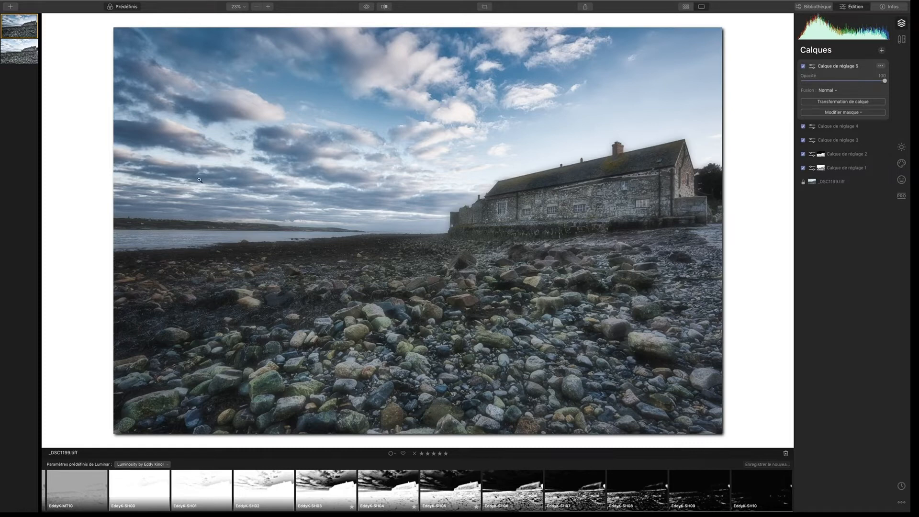
click(165, 466)
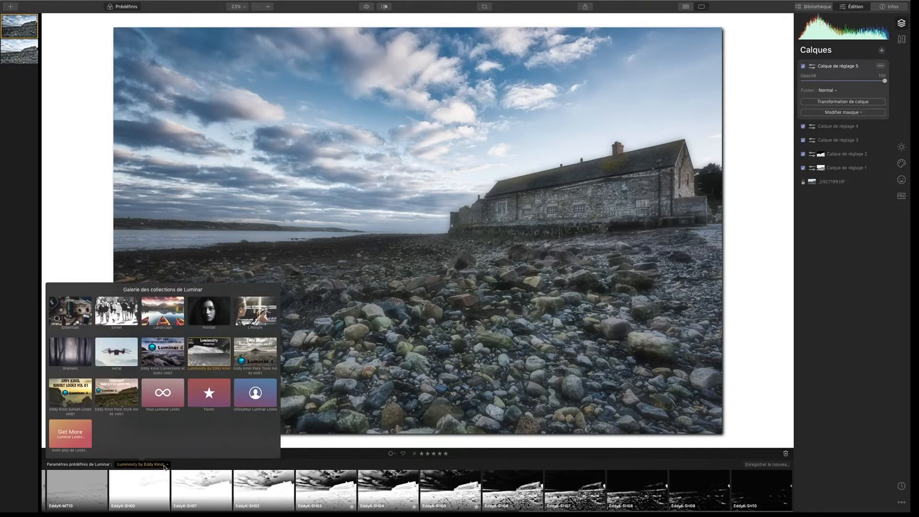
click(121, 401)
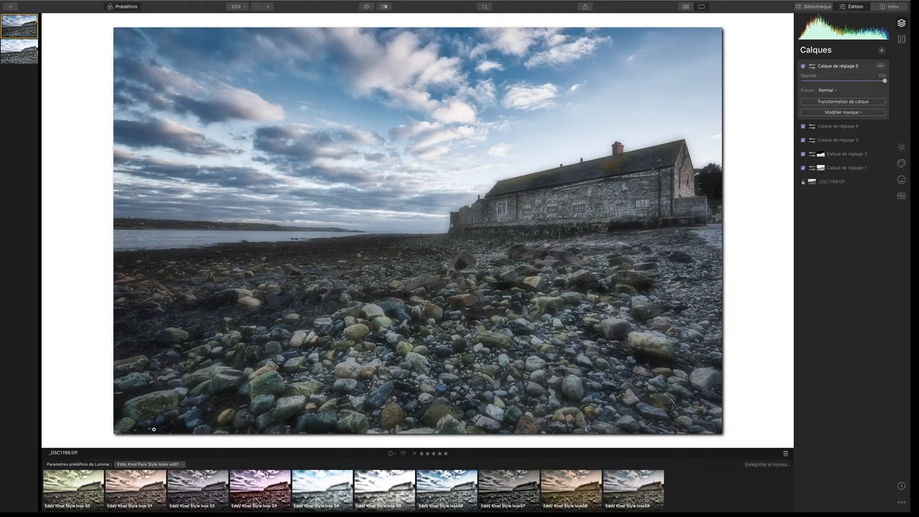
Try the Eddy Kinol Style look 04 preset on the new layer at several Quantité strengths, ending at 100
click(326, 489)
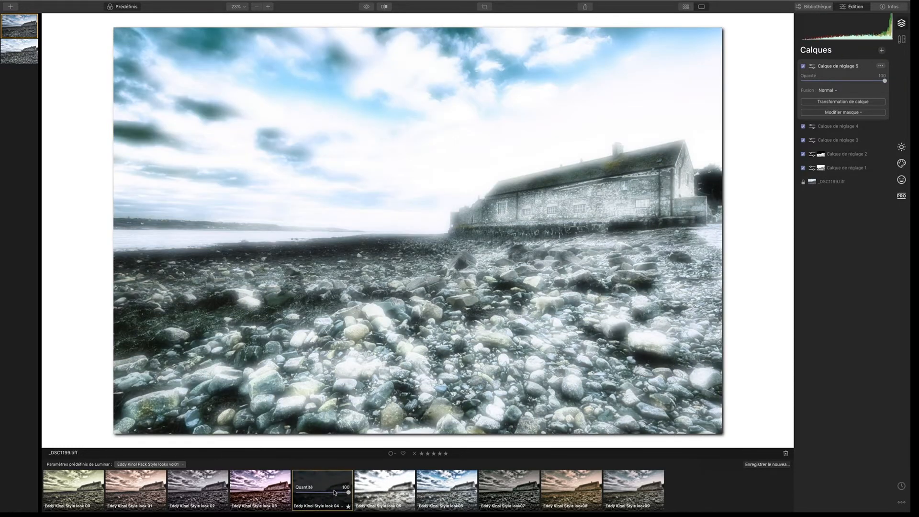
drag(349, 492, 289, 493)
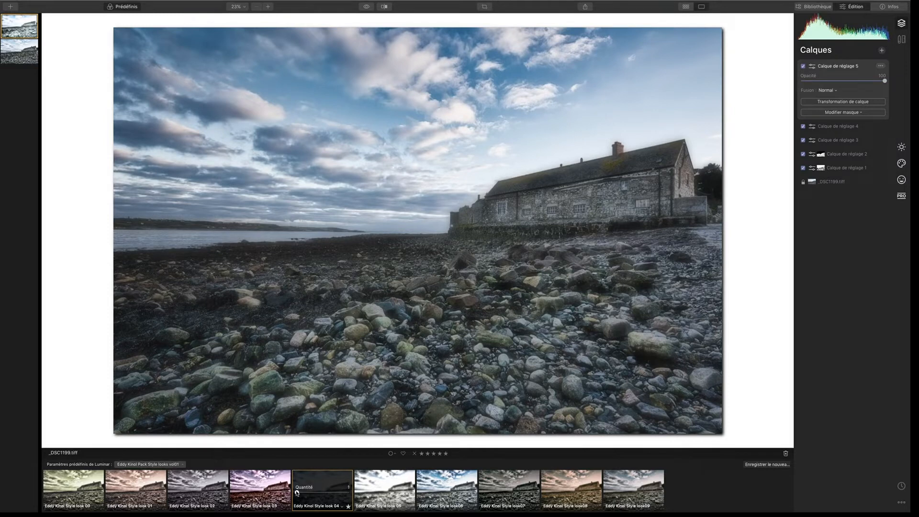
drag(297, 493, 307, 493)
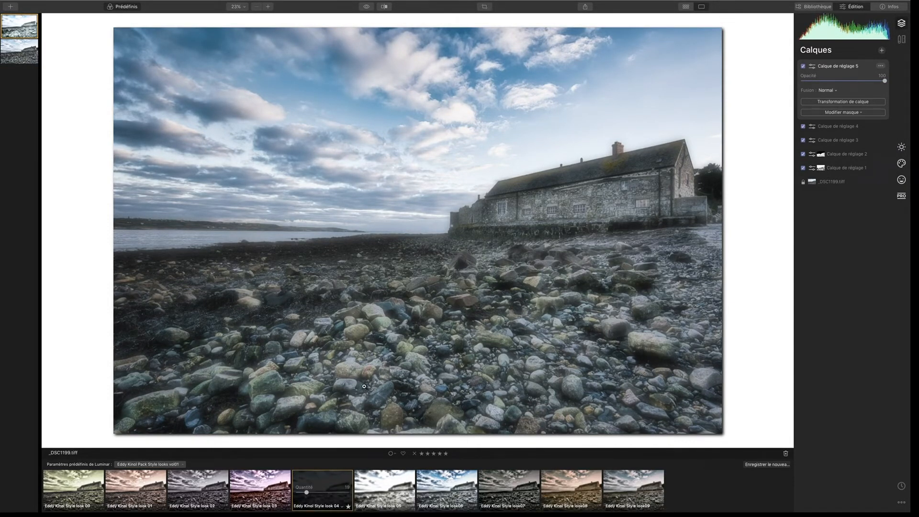
drag(306, 493, 351, 494)
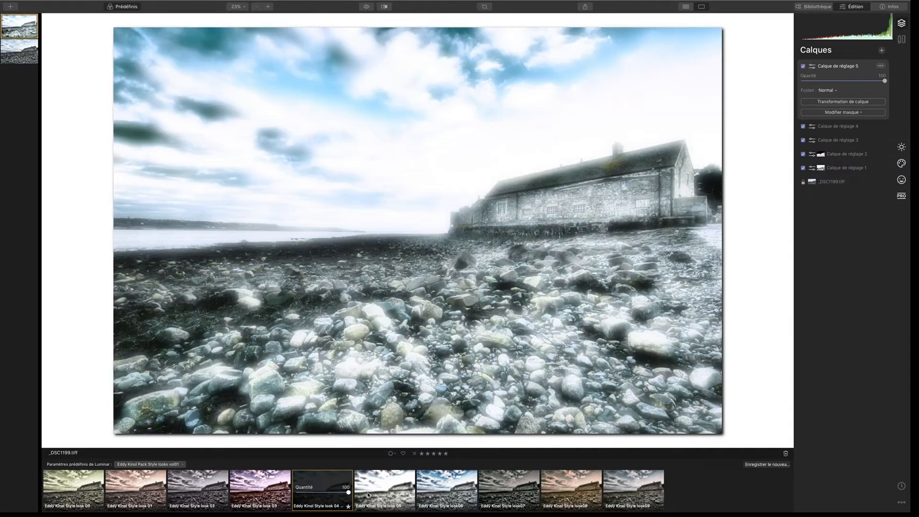
Apply the Eddy Kinol Style look07 preset to the new adjustment layer with Quantité 27
click(512, 482)
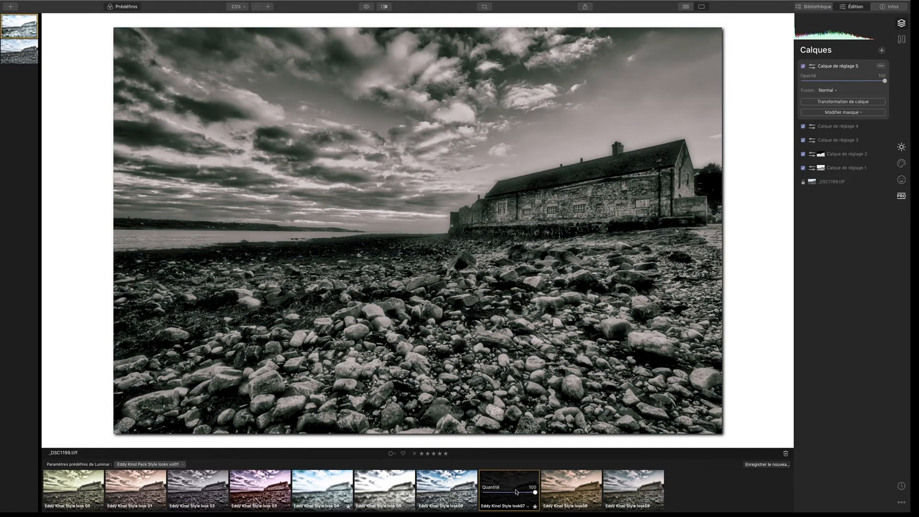
drag(535, 493, 489, 488)
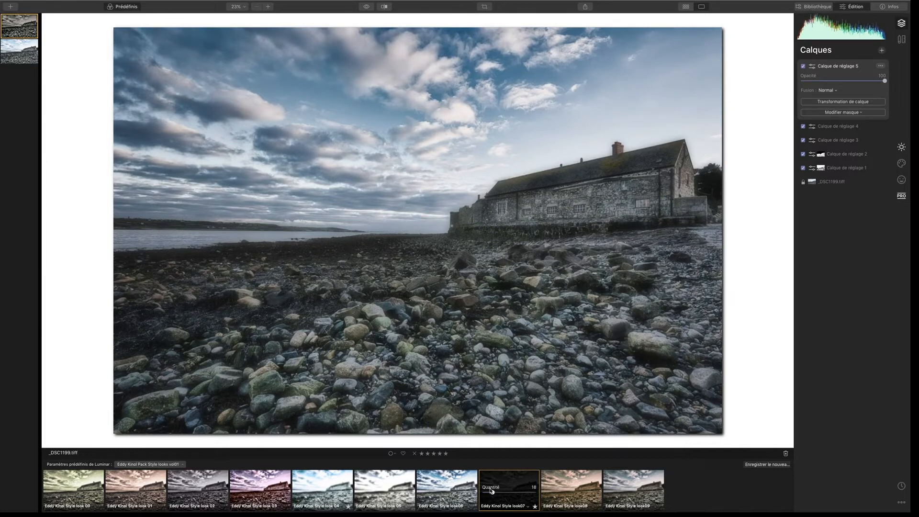
double_click(493, 492)
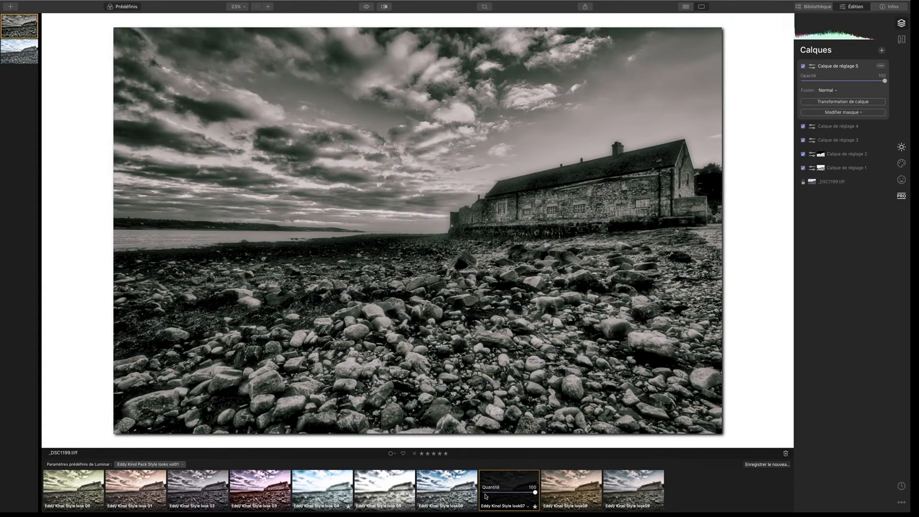
click(500, 493)
mouse_move(499, 495)
mouse_down()
mouse_move(476, 494)
mouse_move(497, 495)
mouse_up()
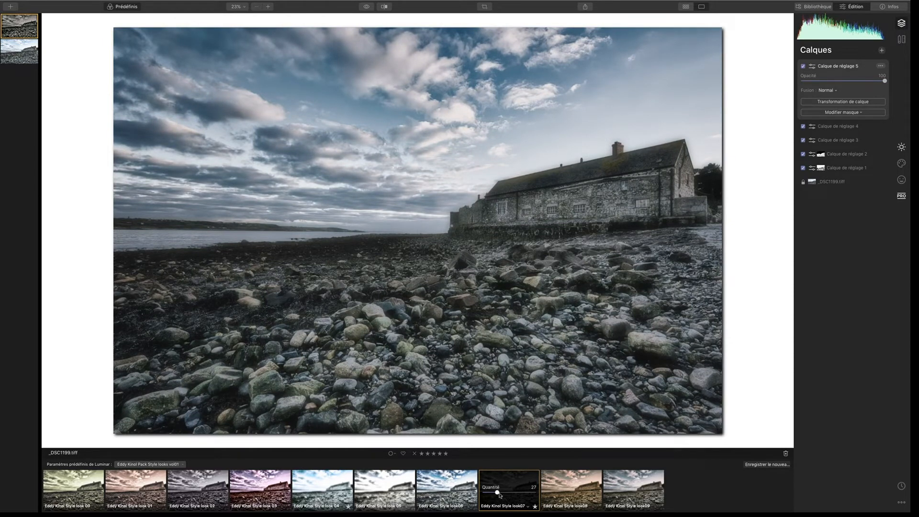
Compare the edited photo with its original version several times
click(367, 6)
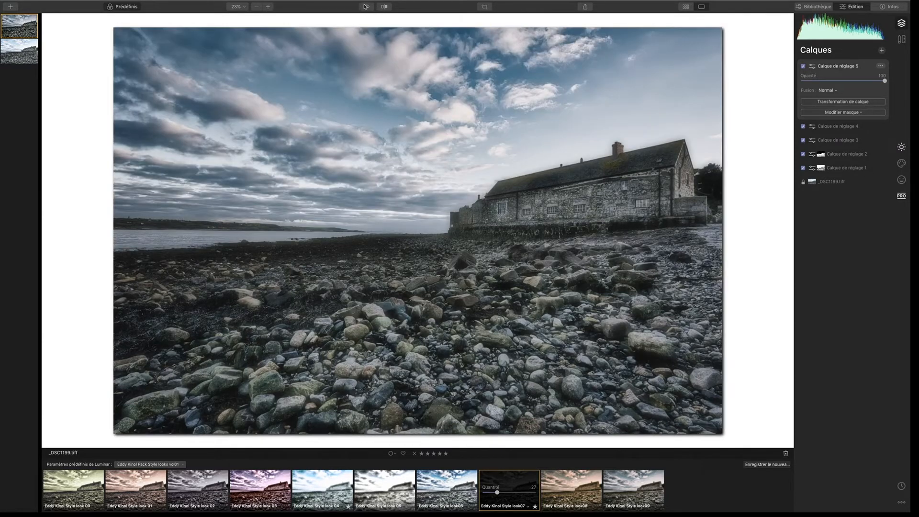
click(366, 7)
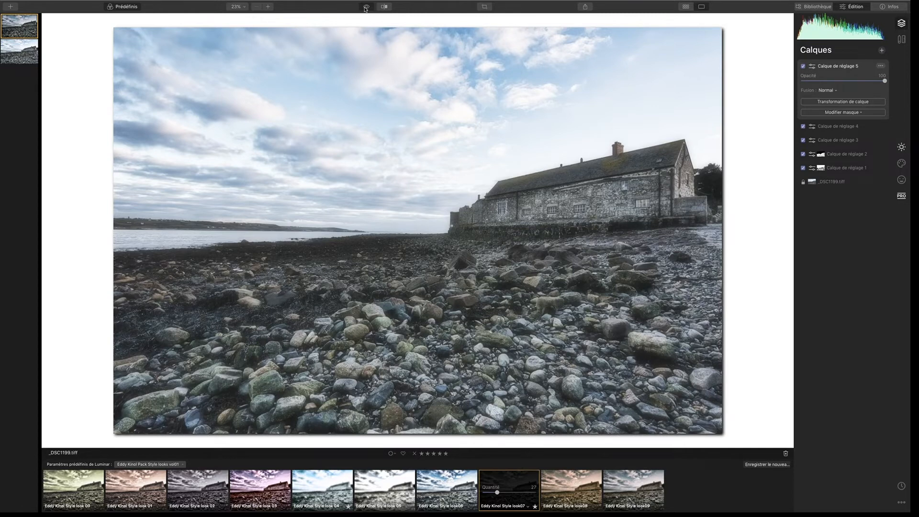
click(366, 7)
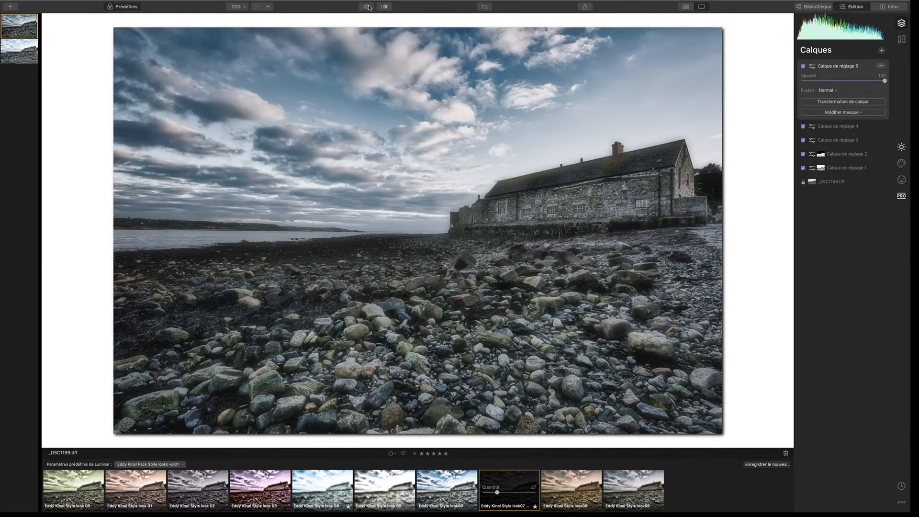
click(367, 7)
click(367, 8)
click(365, 8)
click(364, 8)
Add another adjustment layer and apply the Eddy Kinol Style look 01 preset to it with Quantité 40
click(882, 52)
click(854, 61)
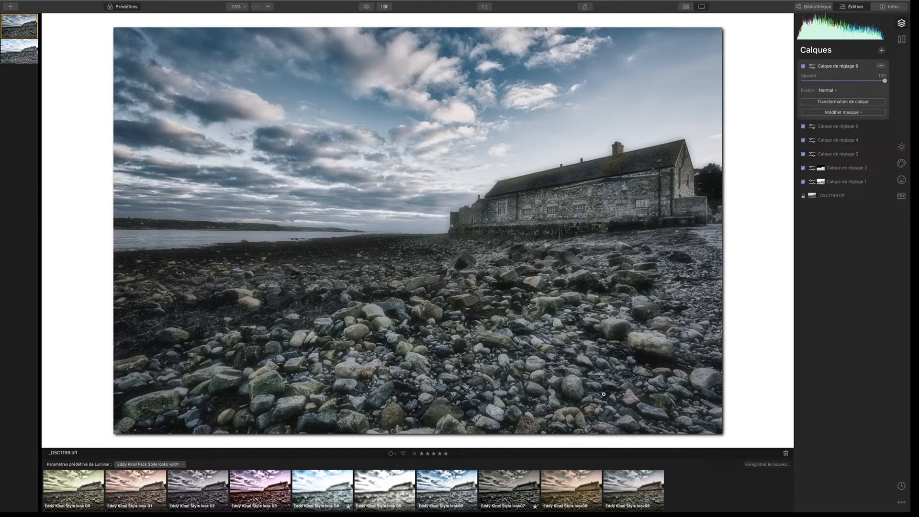
click(135, 489)
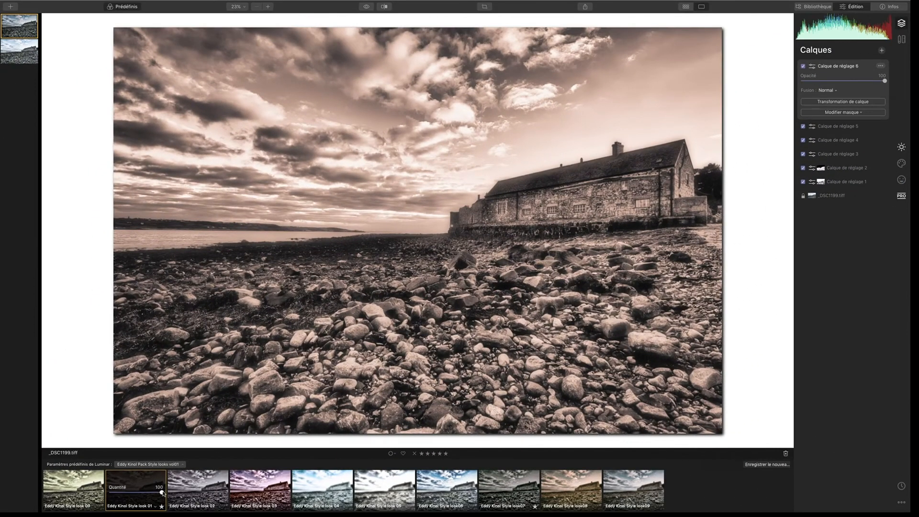
drag(161, 493, 98, 485)
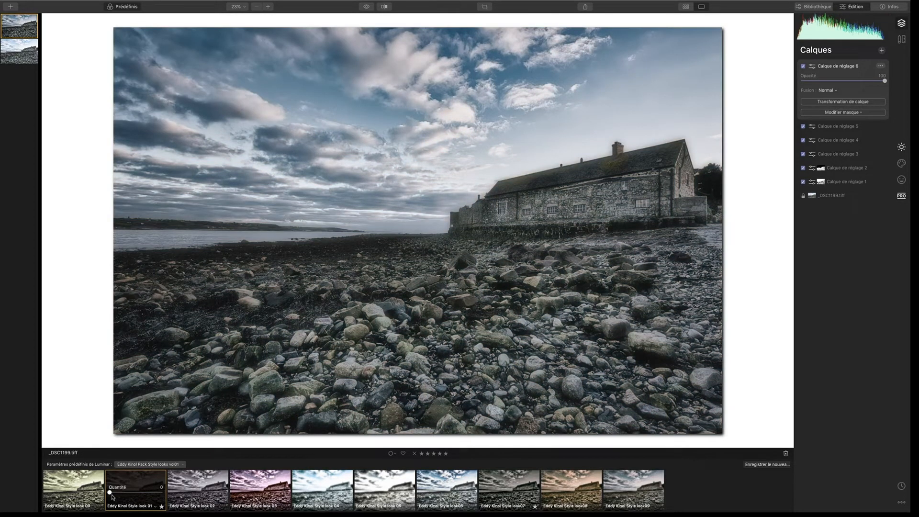
drag(110, 494, 133, 492)
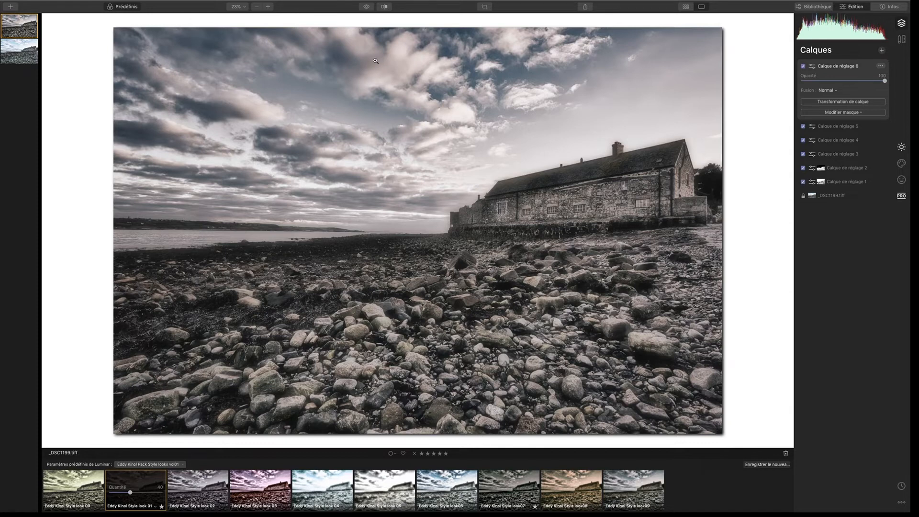
Compare the photo with its original, and hide Calque de réglage 6 and 5 to examine the image without the style looks
click(367, 7)
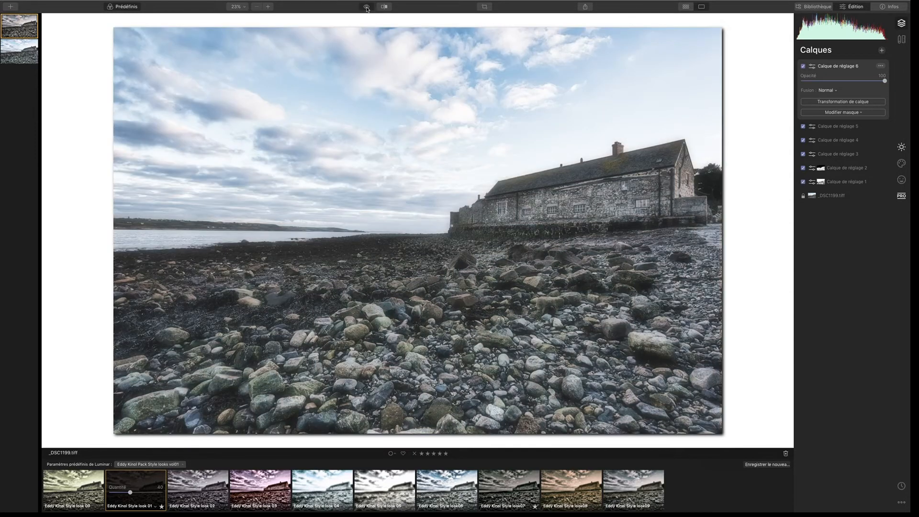
click(367, 7)
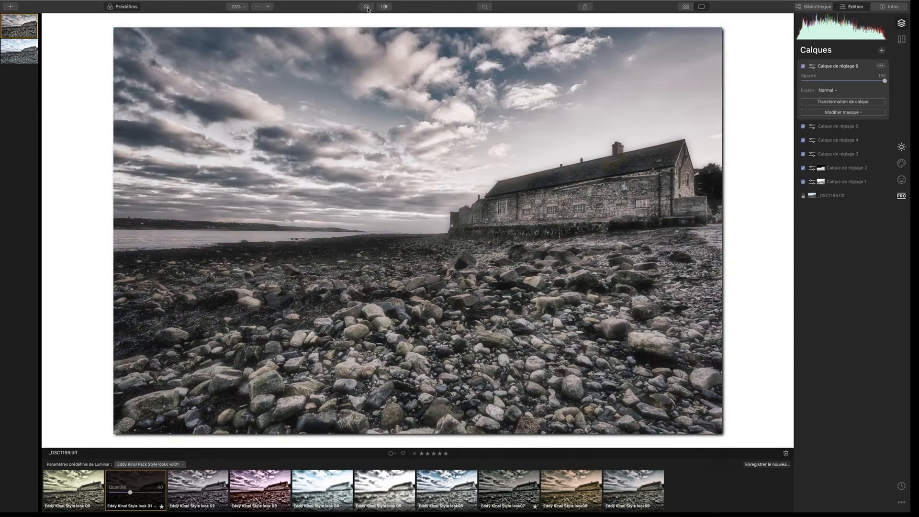
click(804, 67)
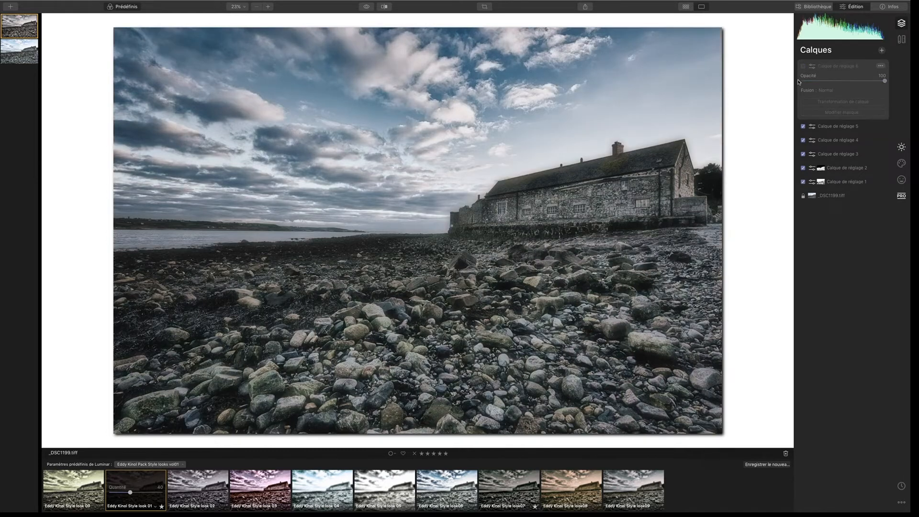
click(803, 126)
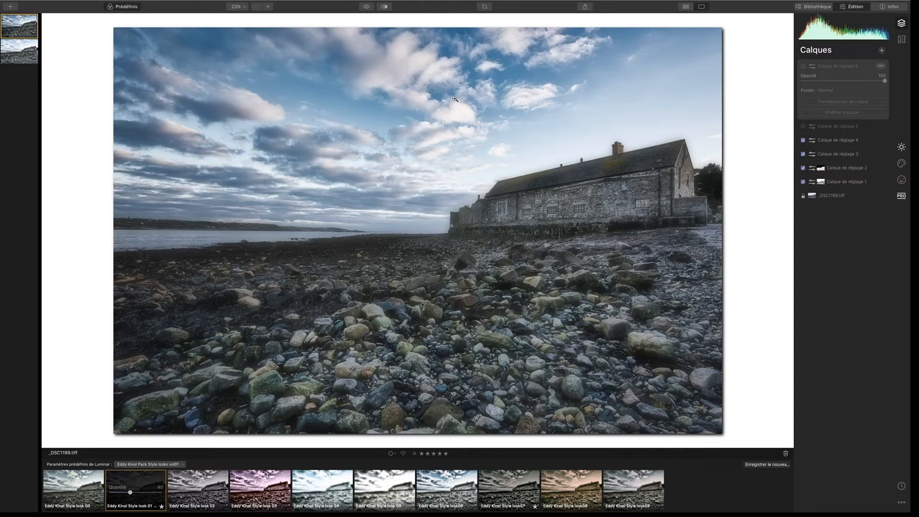
drag(367, 6, 367, 9)
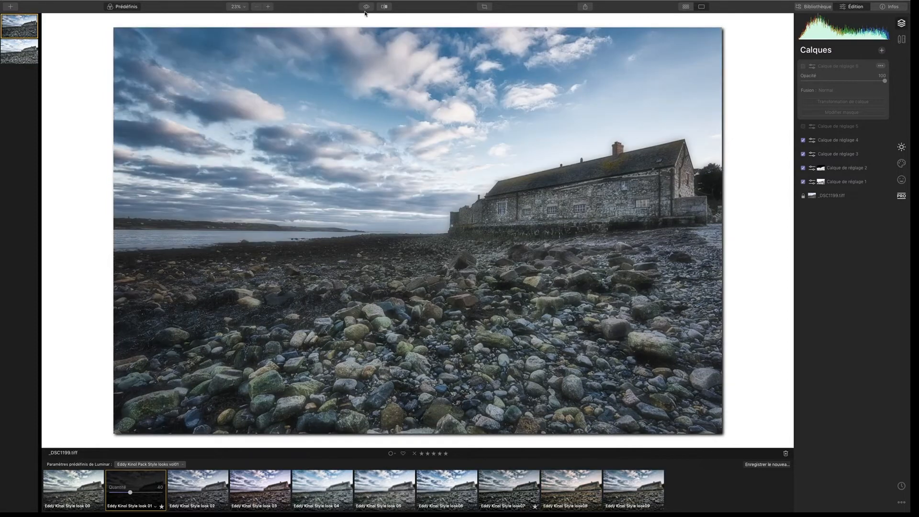
Show Calque de réglage 5 and 6 again one at a time, comparing each version with the original photo
click(805, 127)
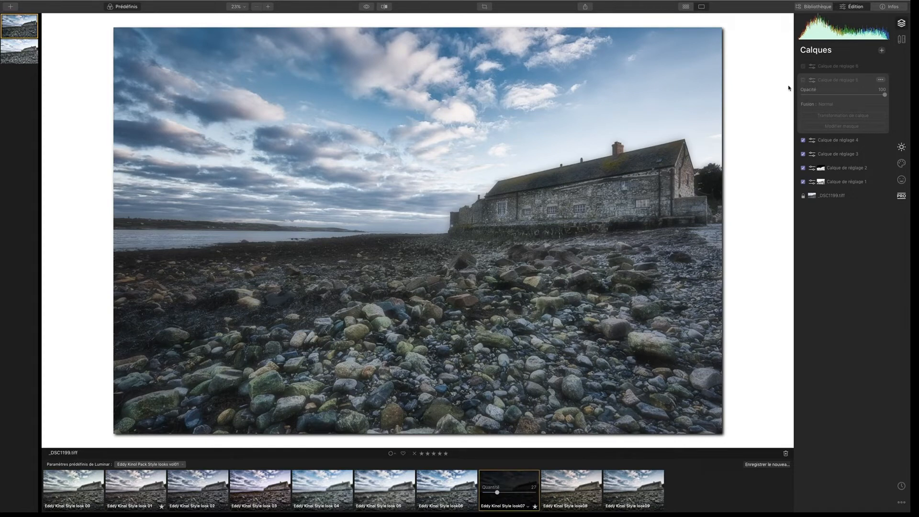
click(803, 81)
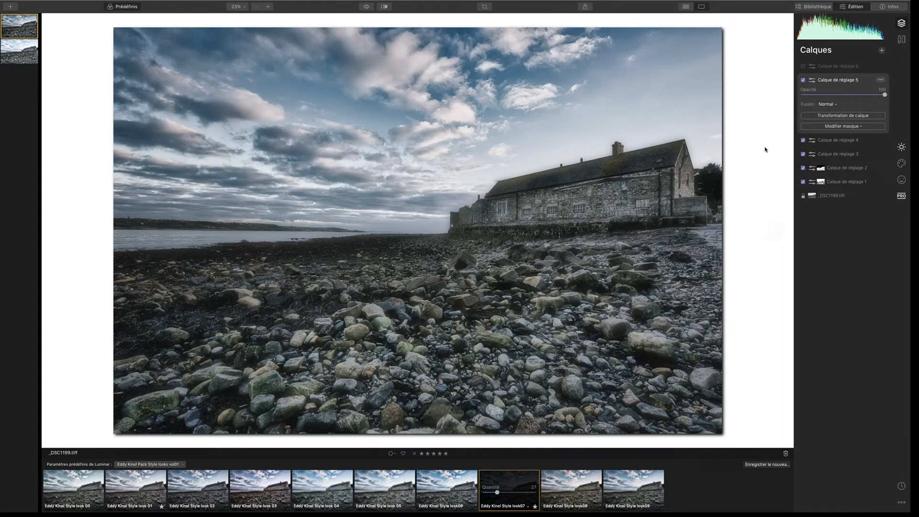
click(368, 8)
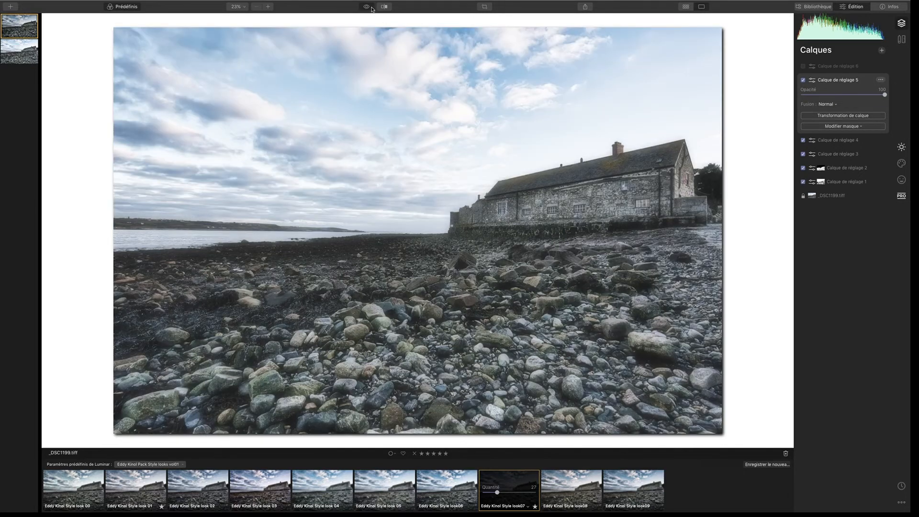
click(375, 8)
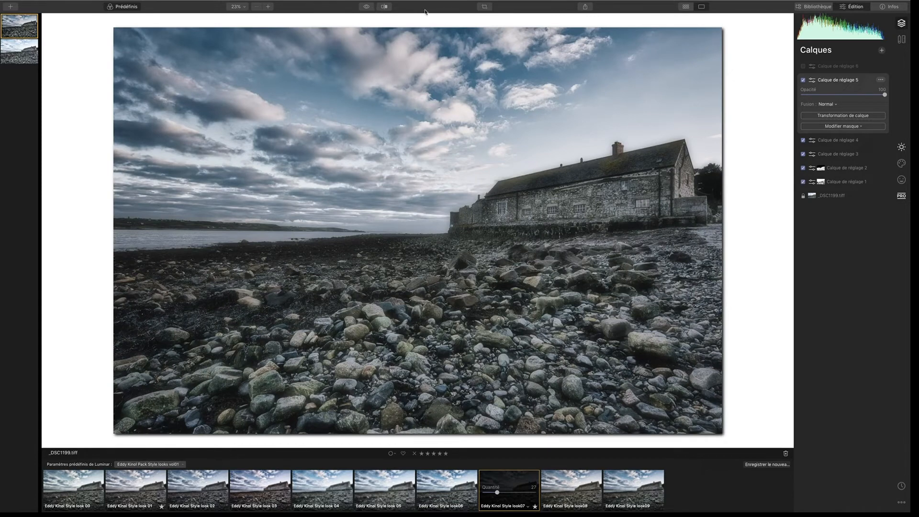
click(803, 66)
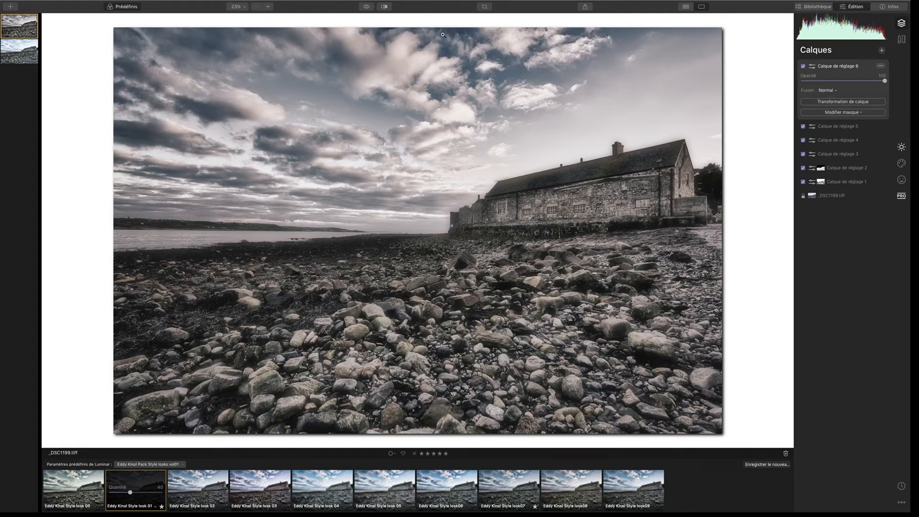
click(366, 7)
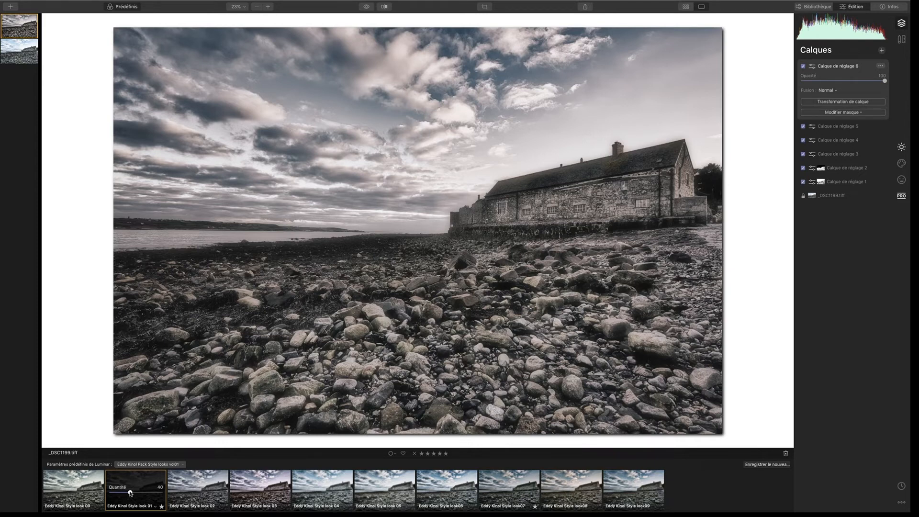
Reduce the Style look 01 Quantité to 26 and set the blend mode of Calque de réglage 6 to Luminosité
drag(130, 494, 123, 494)
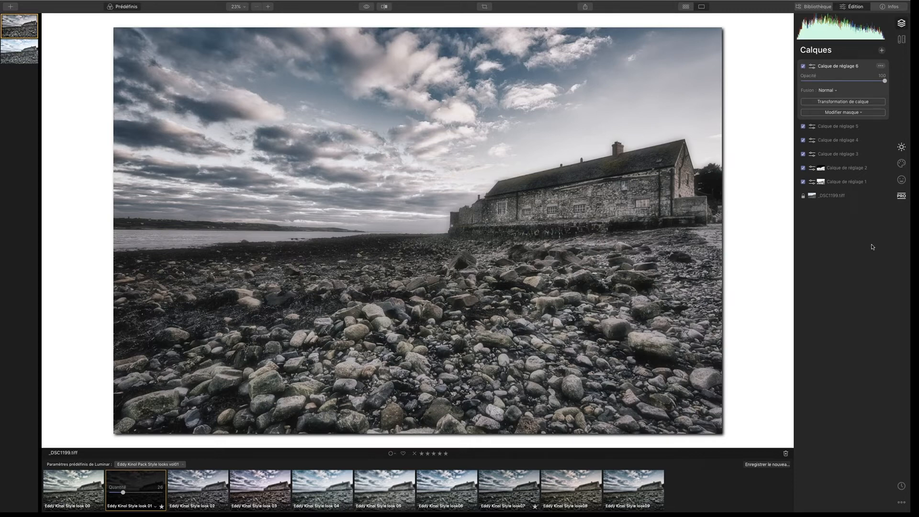
click(834, 90)
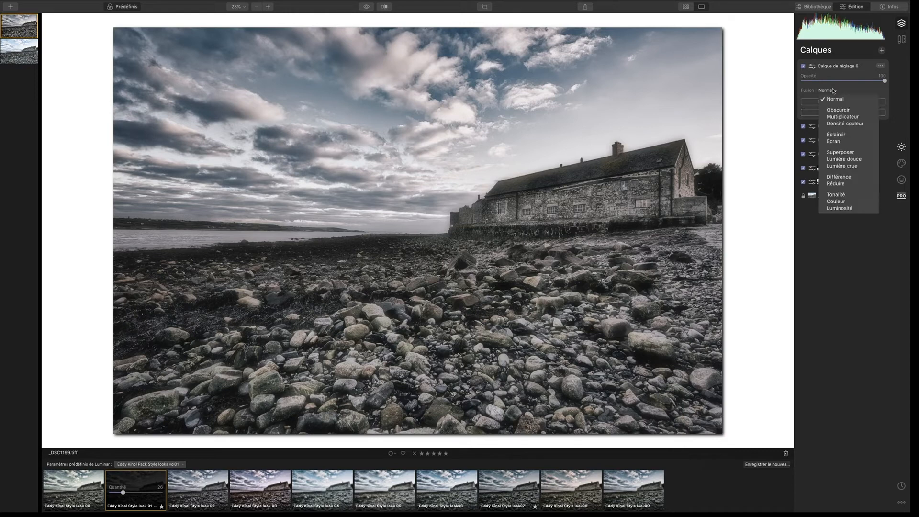
click(840, 208)
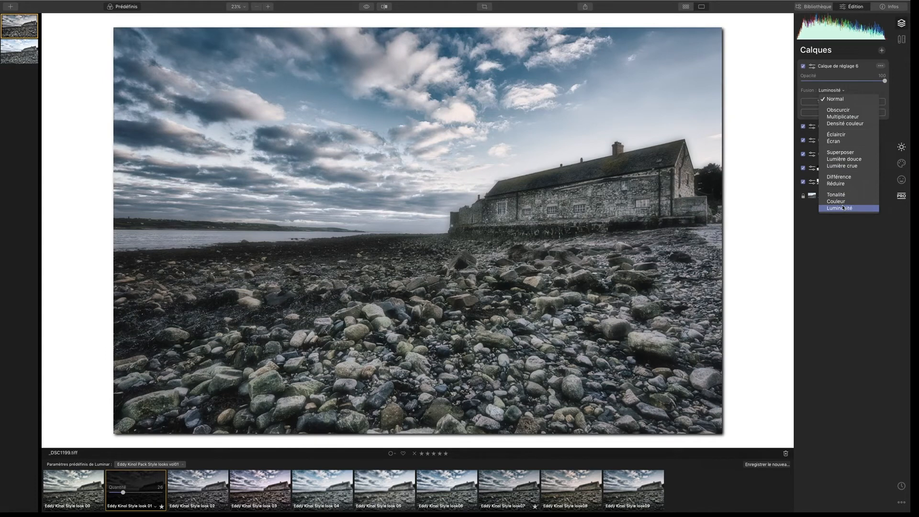
click(843, 208)
Toggle the visibility of Calque de réglage 6 to check its Luminosité effect, leaving the layer hidden
click(804, 66)
click(803, 66)
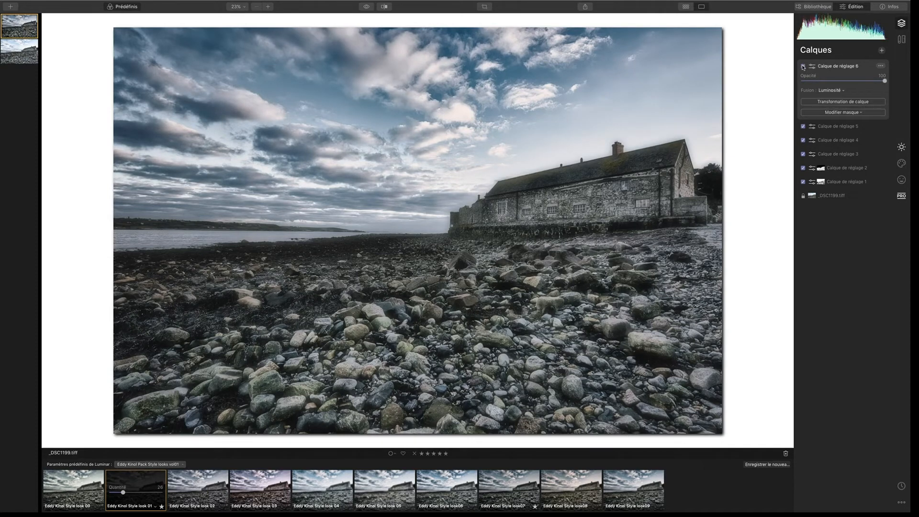
click(803, 66)
click(804, 66)
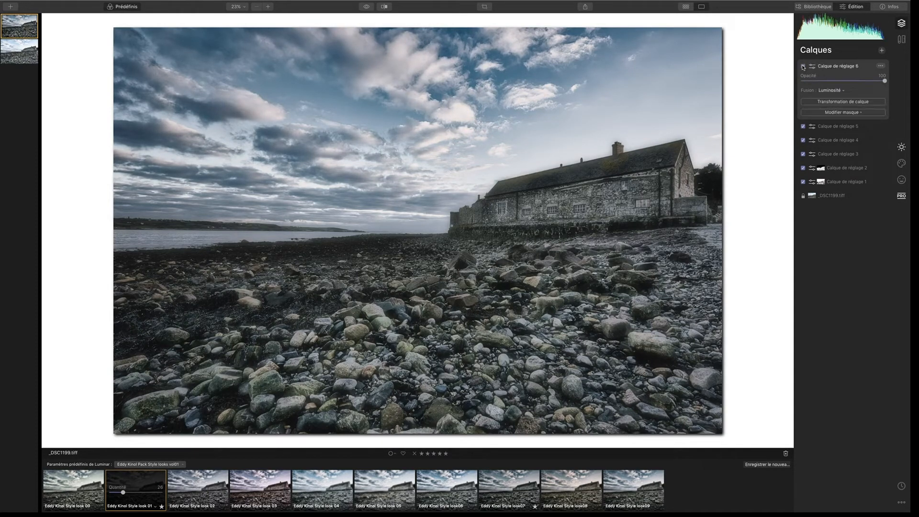
click(803, 66)
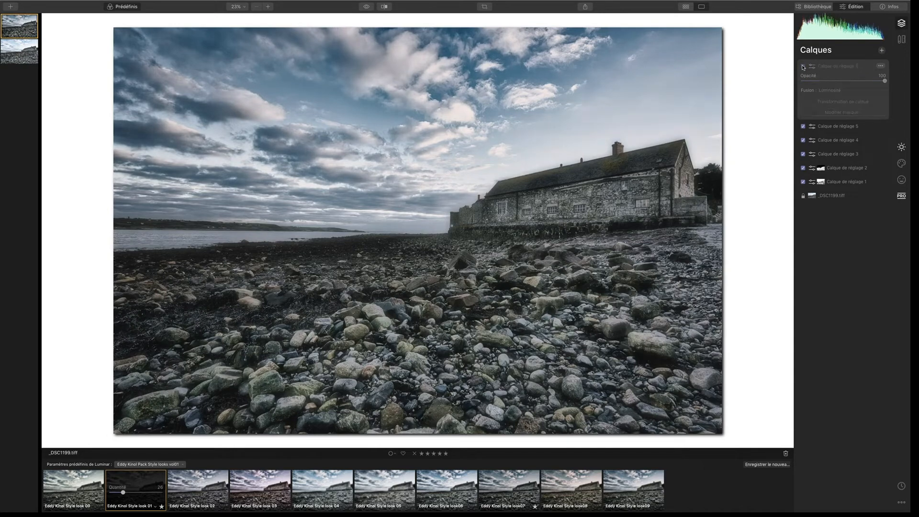
Select Calque de réglage 5 and set its blend mode to Luminosité
click(833, 127)
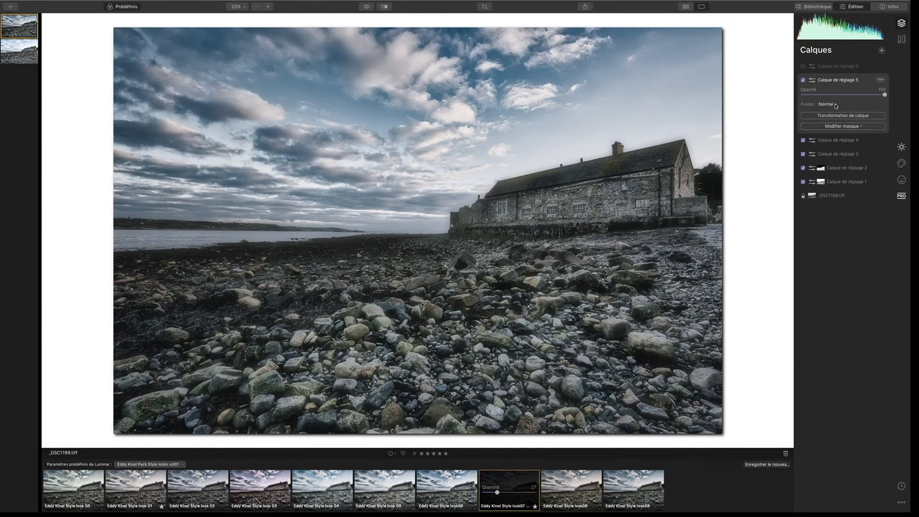
click(836, 105)
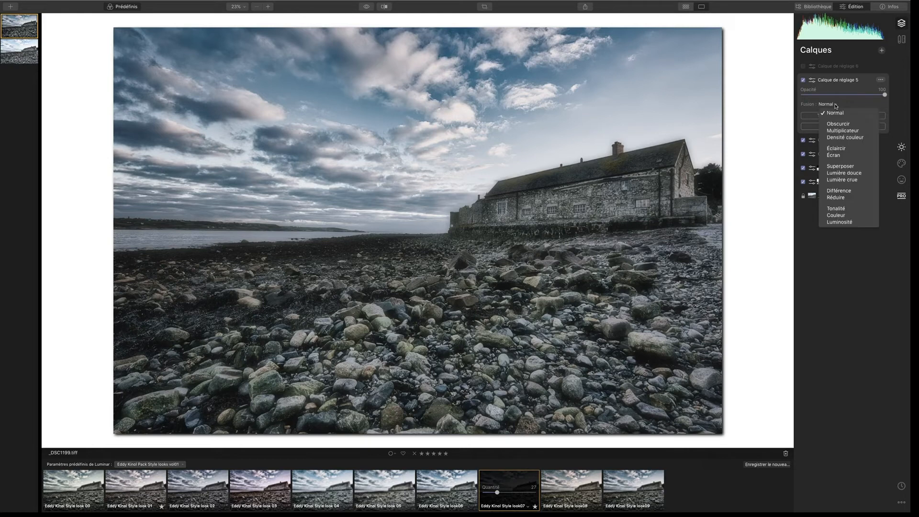
click(842, 223)
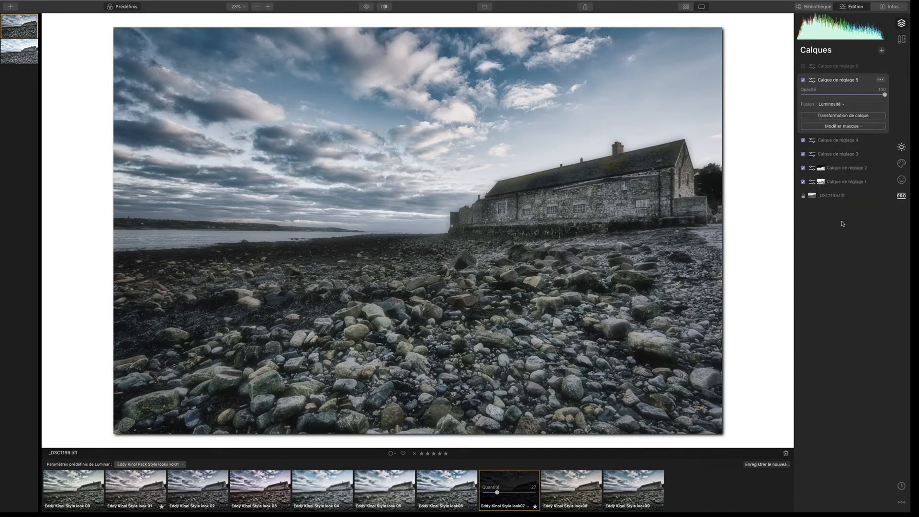
Check Calque de réglage 5 hidden and shown, show Calque de réglage 6 again, and compare the result with the original photo
click(803, 81)
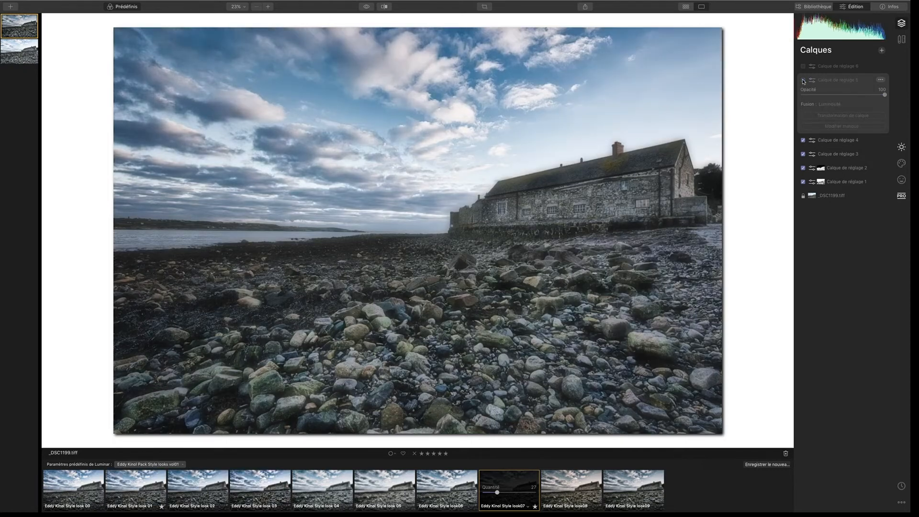
click(804, 81)
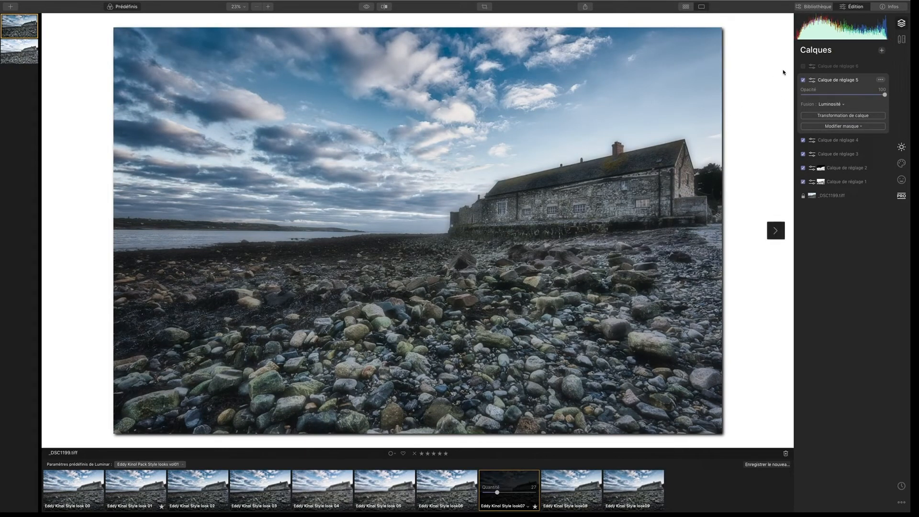
click(804, 68)
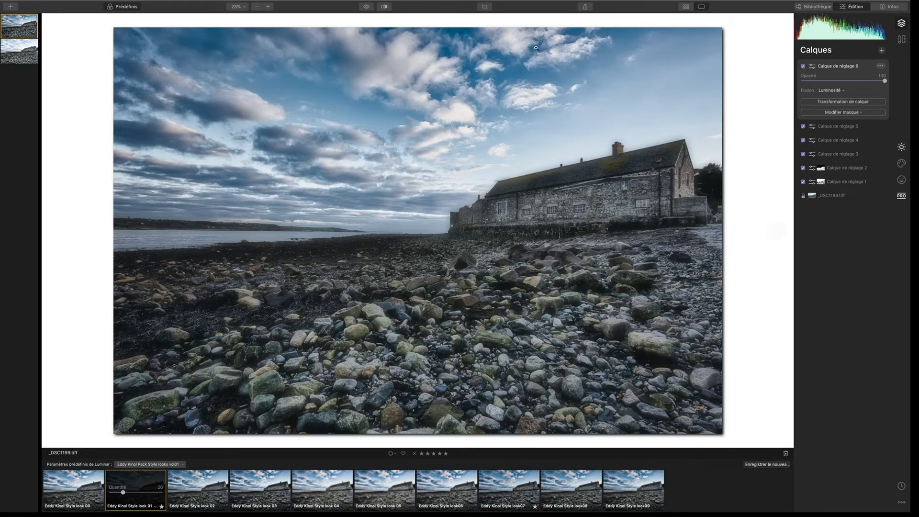
click(366, 8)
click(180, 465)
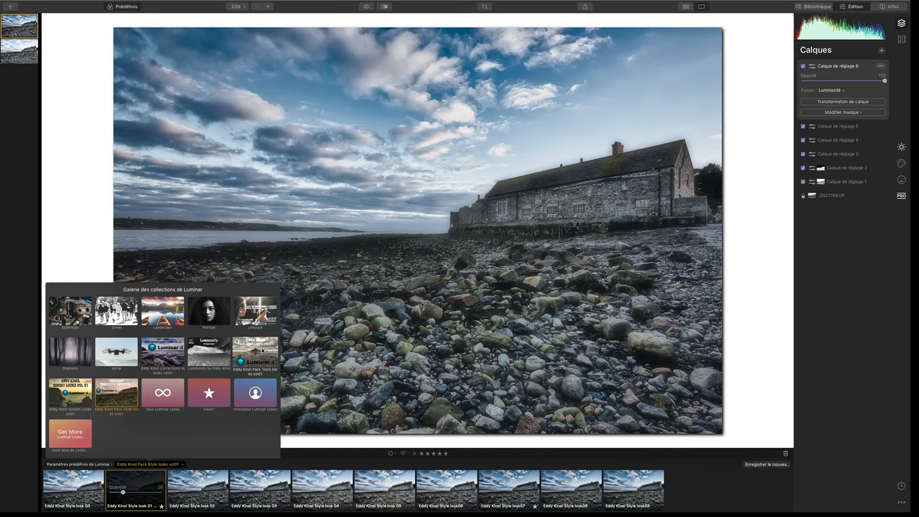
click(497, 319)
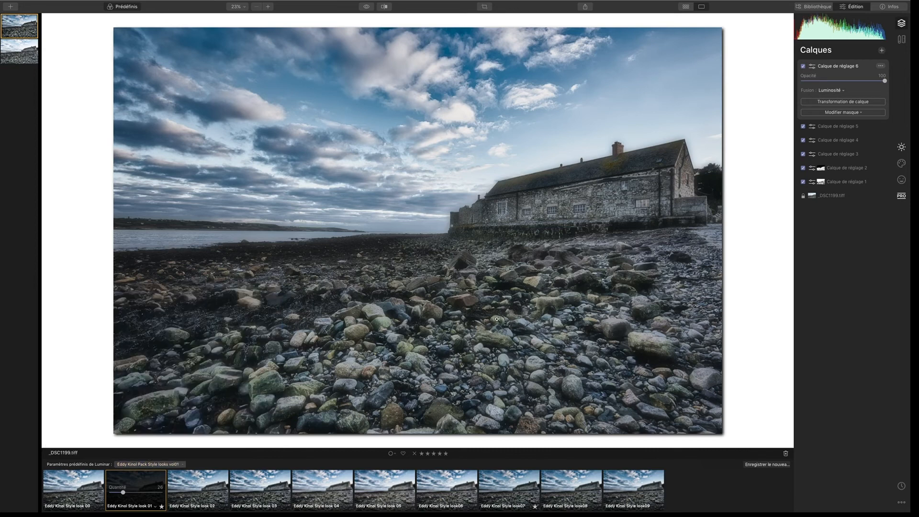